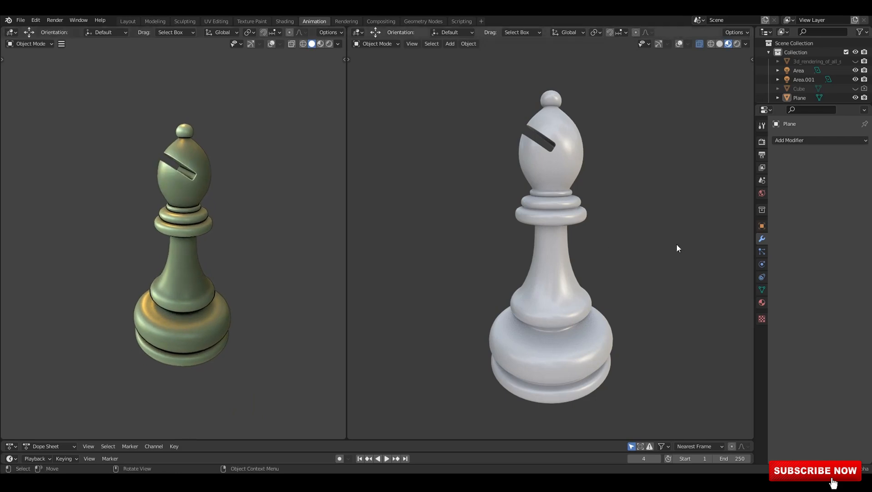
Examine the finished chess bishop model from several angles and zoom levels, including in rendered viewport shading.
{"action": "scroll", "coordinate": [592, 214], "scroll_direction": "up", "scroll_amount": 1}
{"action": "middle_click_drag", "start_coordinate": [575, 200], "coordinate": [567, 191]}
{"action": "scroll", "coordinate": [581, 218], "scroll_direction": "up", "scroll_amount": 3}
{"action": "middle_click_drag", "start_coordinate": [587, 246], "coordinate": [571, 254]}
{"action": "scroll", "coordinate": [571, 254], "scroll_direction": "down", "scroll_amount": 2}
{"action": "scroll", "coordinate": [571, 254], "scroll_direction": "down", "scroll_amount": 4}
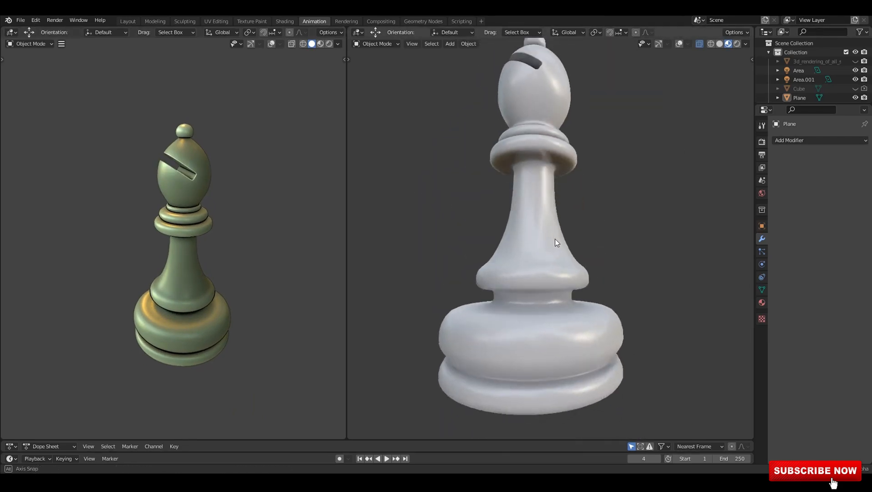
{"action": "scroll", "coordinate": [580, 241], "scroll_direction": "up", "scroll_amount": 2}
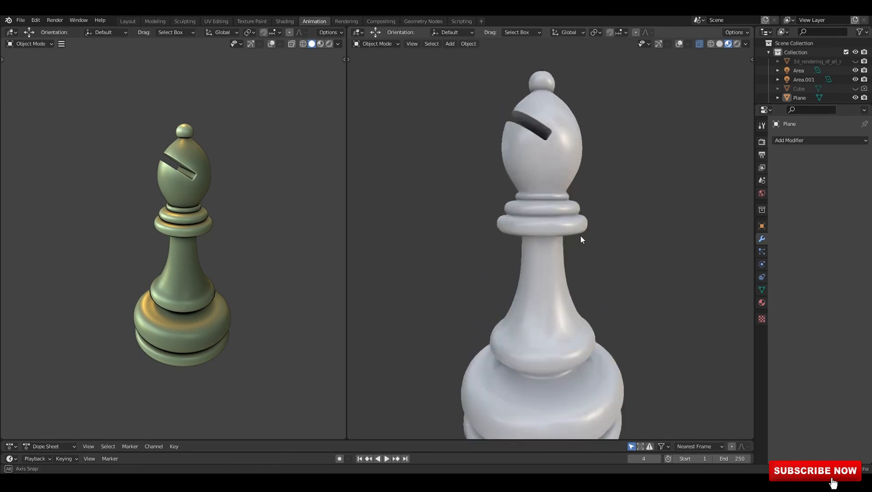
{"action": "scroll", "coordinate": [578, 230], "scroll_direction": "down", "scroll_amount": 2}
{"action": "left_click", "coordinate": [737, 43]}
{"action": "key", "text": "alt+h"}
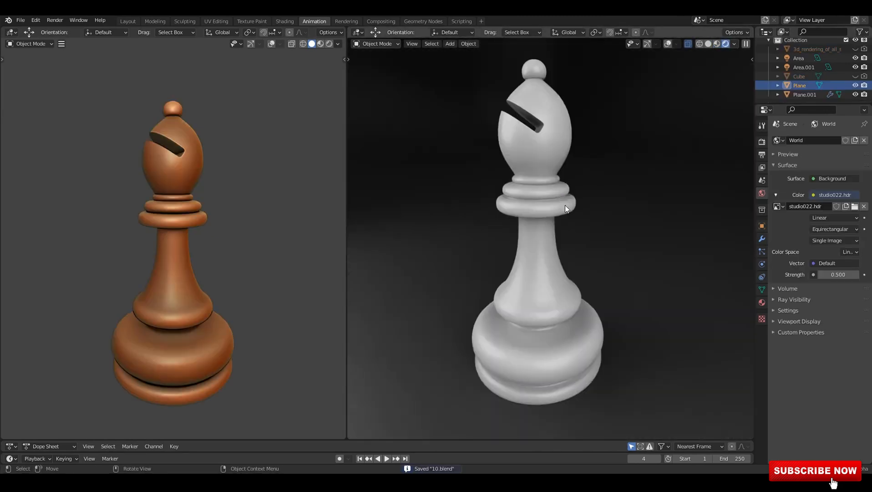
{"action": "middle_click_drag", "start_coordinate": [173, 218], "coordinate": [199, 299]}
{"action": "middle_click_drag", "start_coordinate": [577, 298], "coordinate": [584, 306]}
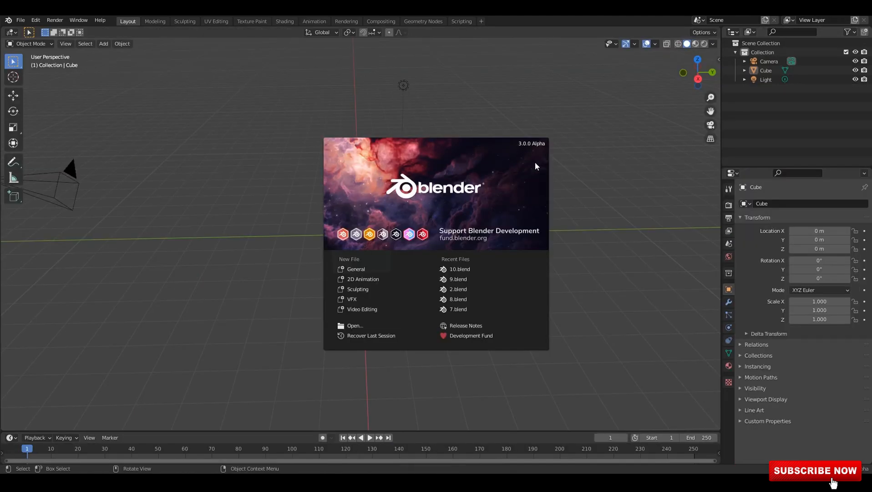
Start the Shortcut VUr key display in the new default scene and save the file.
{"action": "left_click", "coordinate": [608, 172]}
{"action": "key", "text": "n"}
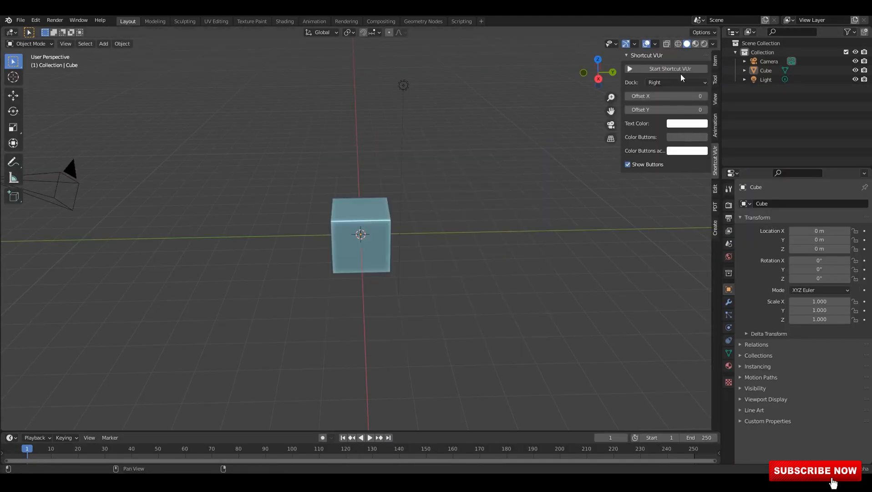
{"action": "key", "text": "n"}
{"action": "middle_click_drag", "start_coordinate": [544, 204], "coordinate": [510, 160]}
{"action": "key", "text": "ctrl+s"}
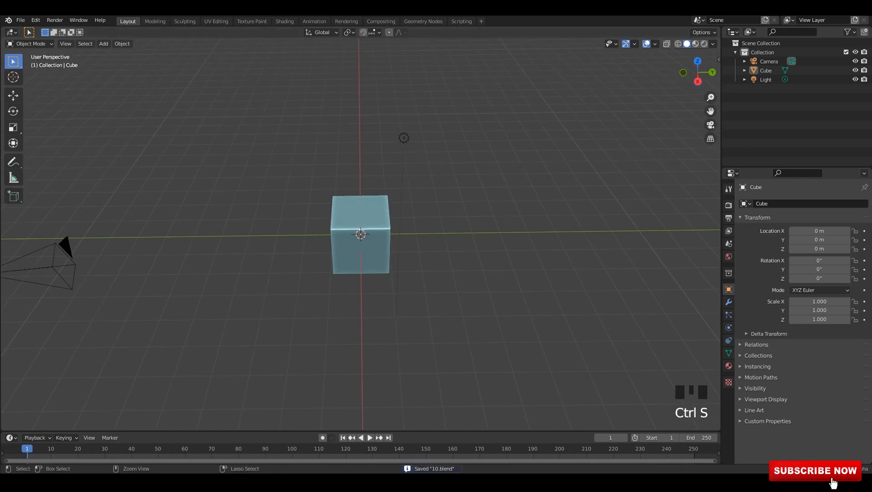
Delete the default camera, cube and light, and save the file.
{"action": "middle_click_drag", "start_coordinate": [348, 189], "coordinate": [391, 205]}
{"action": "scroll", "coordinate": [350, 189], "scroll_direction": "up", "scroll_amount": 2}
{"action": "key", "text": "t"}
{"action": "key", "text": "a"}
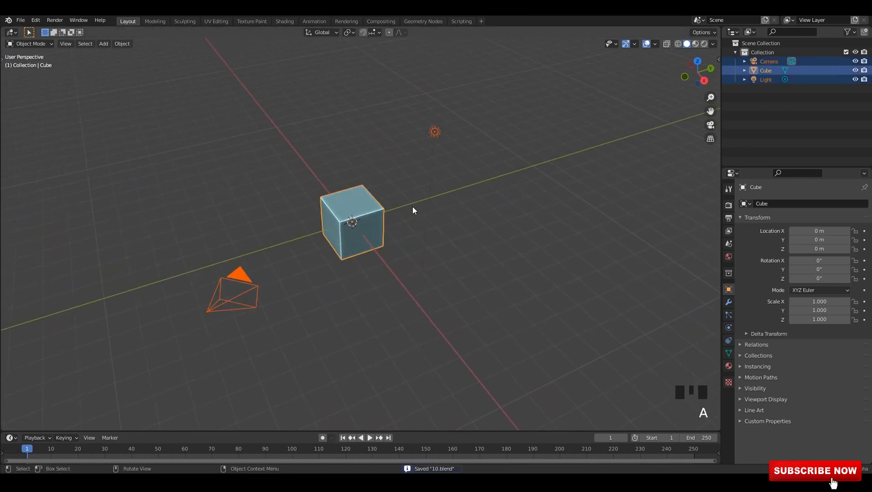
{"action": "key", "text": "x"}
{"action": "key", "text": "ctrl+s"}
Add a mesh plane at the scene origin.
{"action": "key", "text": "shift+a"}
{"action": "mouse_move", "coordinate": [308, 169]}
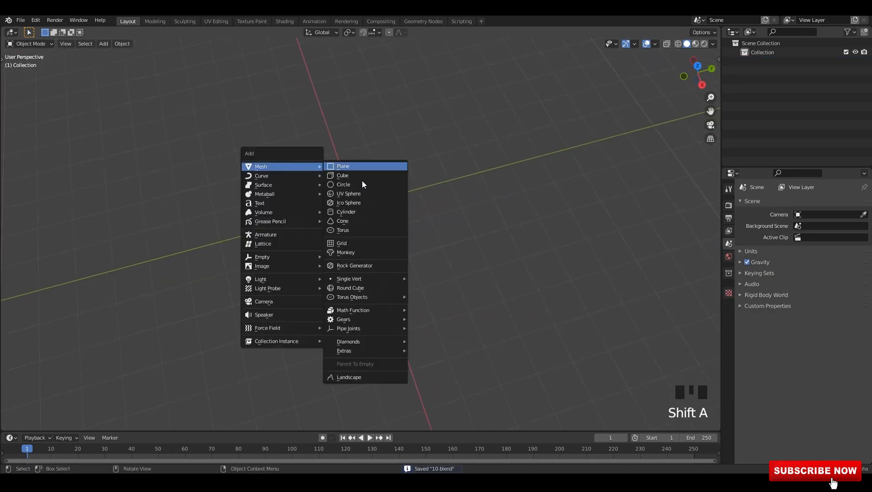
{"action": "left_click", "coordinate": [362, 166]}
{"action": "scroll", "coordinate": [363, 156], "scroll_direction": "up", "scroll_amount": 2}
{"action": "key", "text": "Escape"}
{"action": "key", "text": "grave"}
{"action": "scroll", "coordinate": [399, 215], "scroll_direction": "down", "scroll_amount": 2}
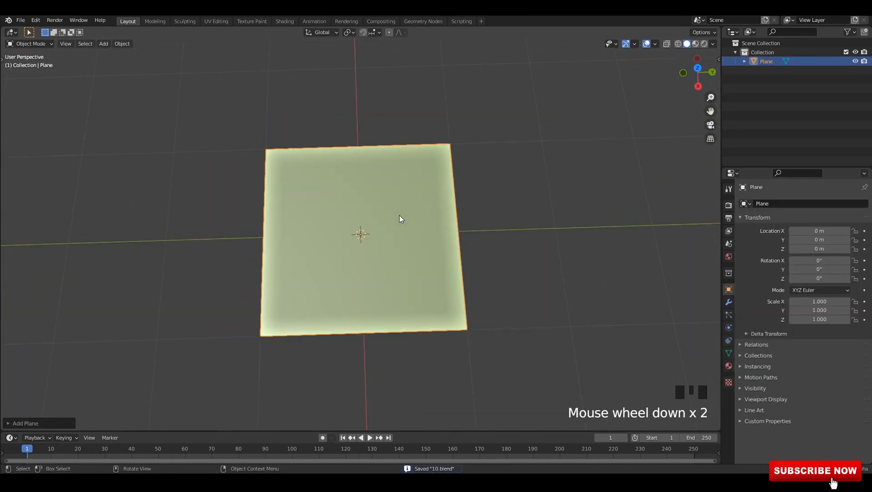
Merge all of the plane's vertices into one vertex at the center in Edit Mode.
{"action": "key", "text": "1"}
{"action": "middle_click_drag", "start_coordinate": [407, 227], "coordinate": [412, 208]}
{"action": "key", "text": "Tab"}
{"action": "middle_click_drag", "start_coordinate": [412, 208], "coordinate": [406, 209], "text": "shift"}
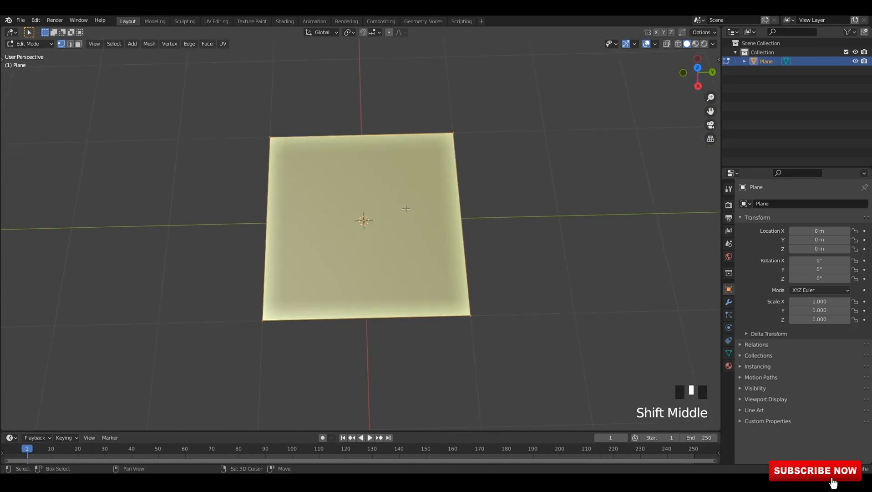
{"action": "key", "text": "m"}
{"action": "left_click", "coordinate": [406, 209]}
In the right orthographic view, move the merged vertex about 0.8 m outward along the Y axis with the Move tool and save.
{"action": "key", "text": "t"}
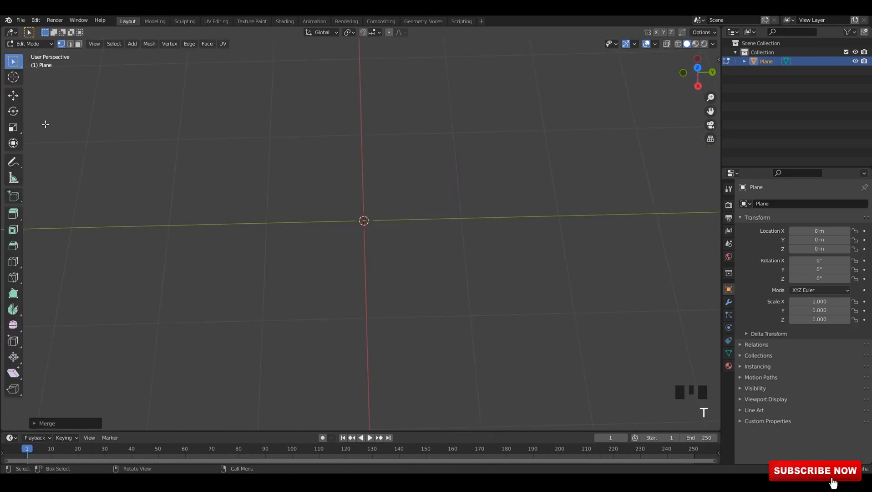
{"action": "left_click", "coordinate": [13, 95]}
{"action": "key", "text": "t"}
{"action": "middle_click_drag", "start_coordinate": [475, 244], "coordinate": [434, 240], "text": "alt"}
{"action": "scroll", "coordinate": [389, 272], "scroll_direction": "up", "scroll_amount": 2}
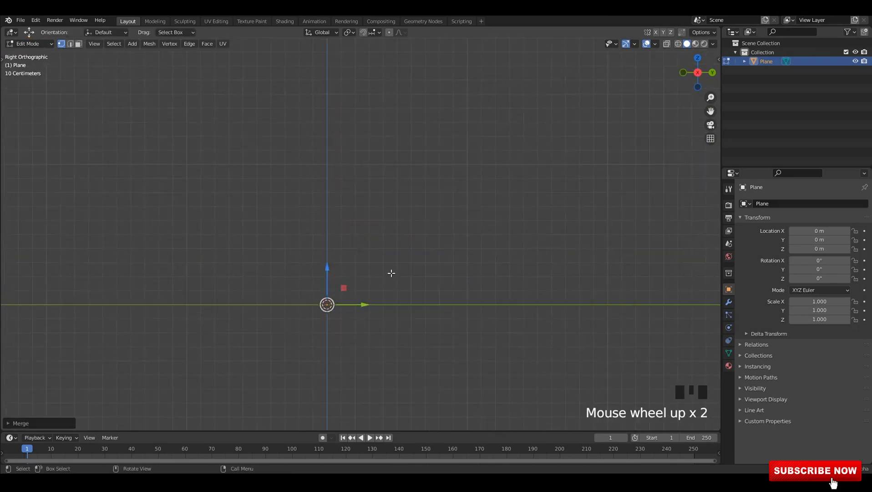
{"action": "key", "text": "ctrl+s"}
{"action": "scroll", "coordinate": [374, 317], "scroll_direction": "up", "scroll_amount": 2}
{"action": "left_click_drag", "start_coordinate": [353, 262], "coordinate": [475, 263]}
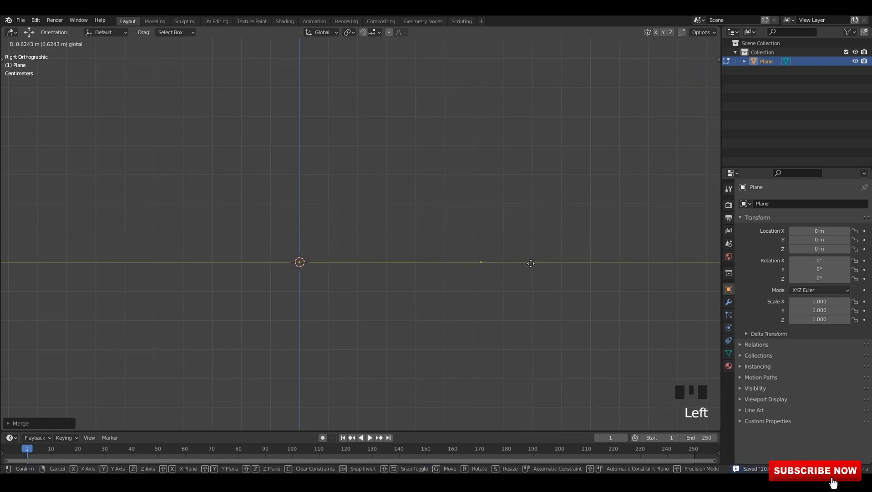
{"action": "left_click_drag", "start_coordinate": [581, 263], "coordinate": [580, 262]}
{"action": "key", "text": "ctrl+s"}
Extrude the vertex into an outward-slanting edge followed by a vertical edge, aligning its upper vertex directly above the lower one.
{"action": "middle_click_drag", "start_coordinate": [609, 256], "coordinate": [262, 282], "text": "shift"}
{"action": "scroll", "coordinate": [296, 291], "scroll_direction": "up", "scroll_amount": 2}
{"action": "key", "text": "e"}
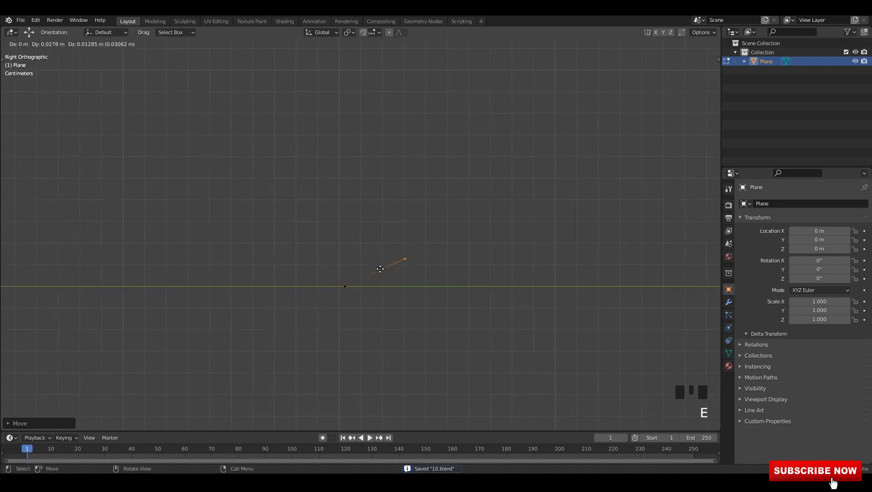
{"action": "left_click", "coordinate": [383, 254]}
{"action": "key", "text": "e"}
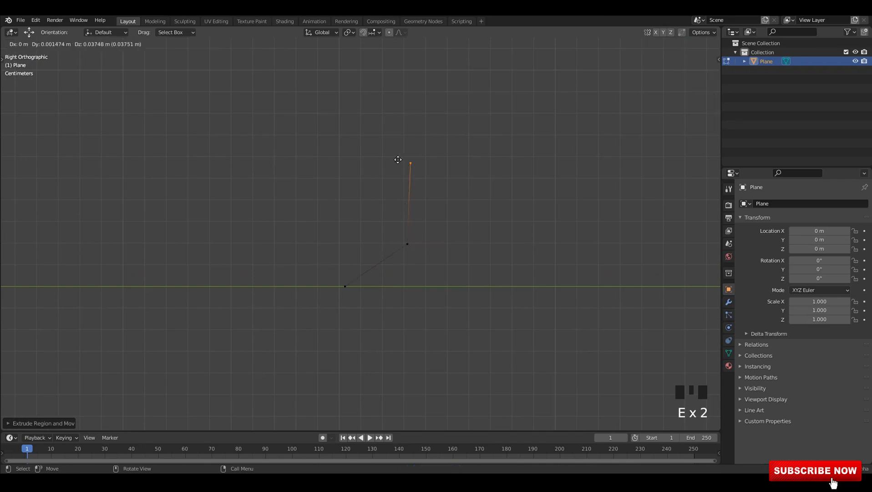
{"action": "left_click", "coordinate": [396, 154]}
{"action": "left_click_drag", "start_coordinate": [435, 156], "coordinate": [438, 157]}
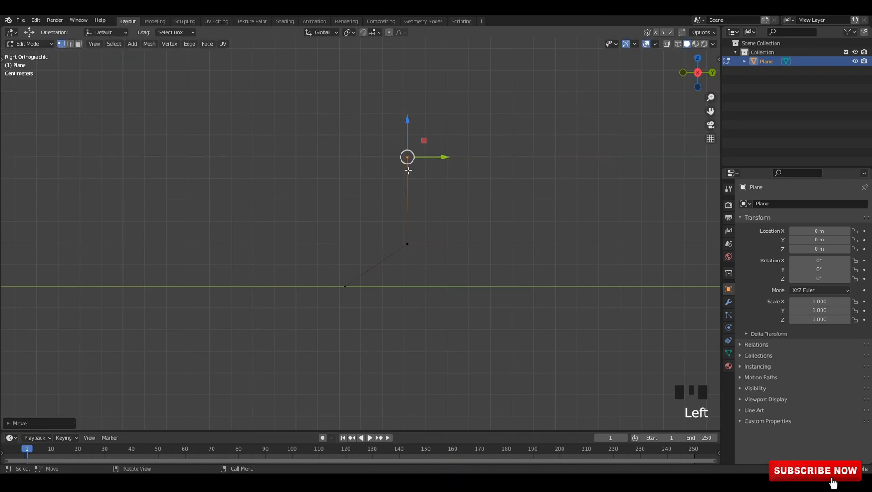
Extrude a long and a short inward edge at the profile's upper end, and add a level 2 Subdivision modifier.
{"action": "key", "text": "e"}
{"action": "left_click", "coordinate": [336, 121]}
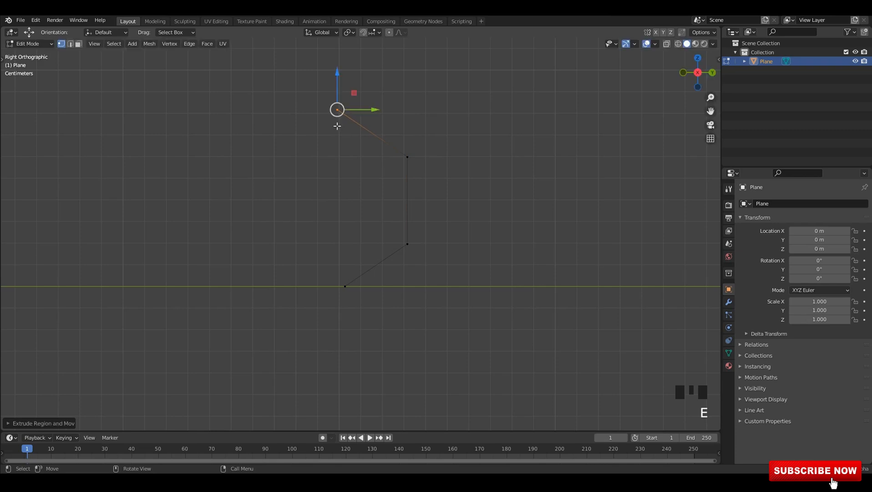
{"action": "key", "text": "e"}
{"action": "left_click", "coordinate": [327, 120]}
{"action": "key", "text": "Tab"}
{"action": "key", "text": "ctrl+2"}
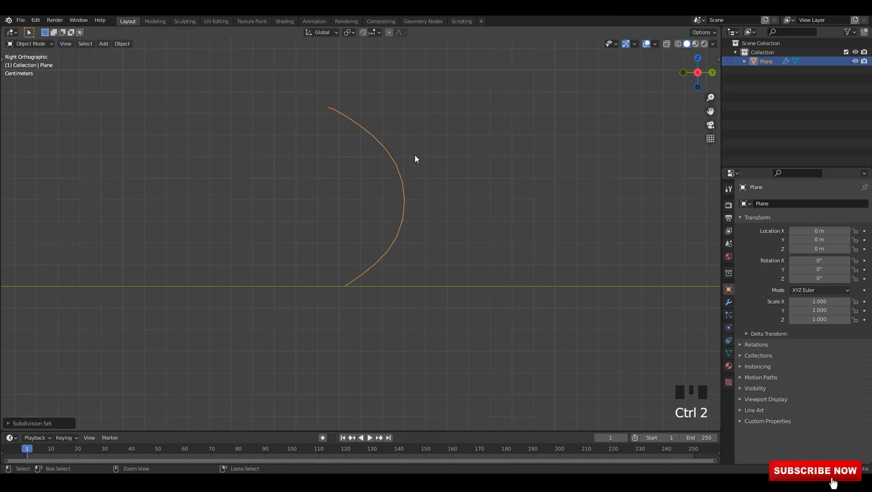
Subdivide the vertical profile edge and slide the new vertex down close to the lower corner to sharpen the curve there.
{"action": "key", "text": "Tab"}
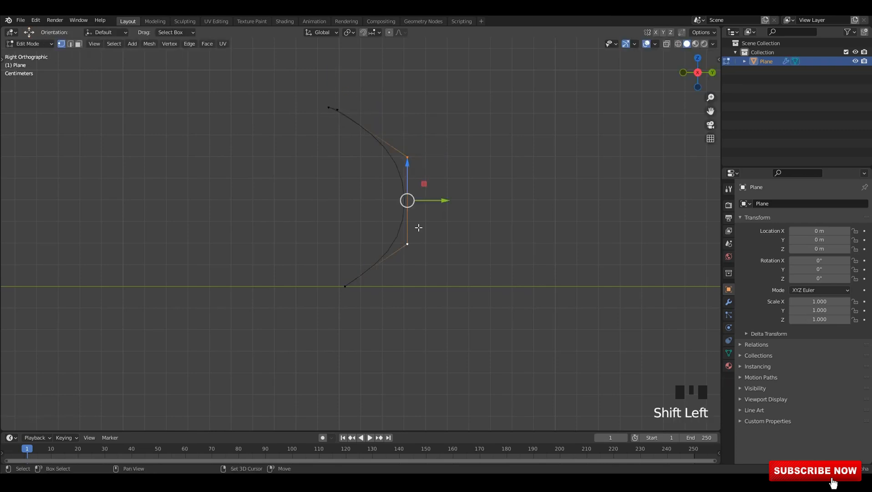
{"action": "right_click", "coordinate": [411, 206]}
{"action": "right_click", "coordinate": [401, 185]}
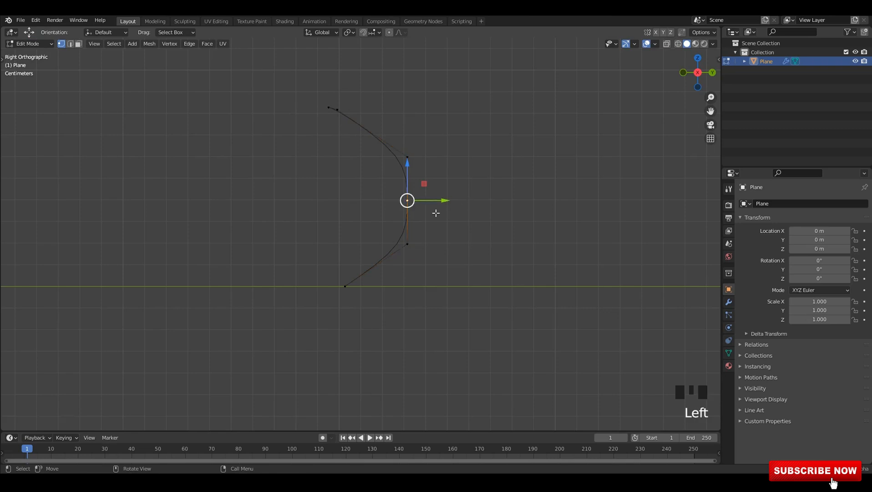
{"action": "left_click_drag", "start_coordinate": [412, 172], "coordinate": [417, 212]}
{"action": "key", "text": "Tab"}
{"action": "key", "text": "Tab"}
{"action": "key", "text": "Tab"}
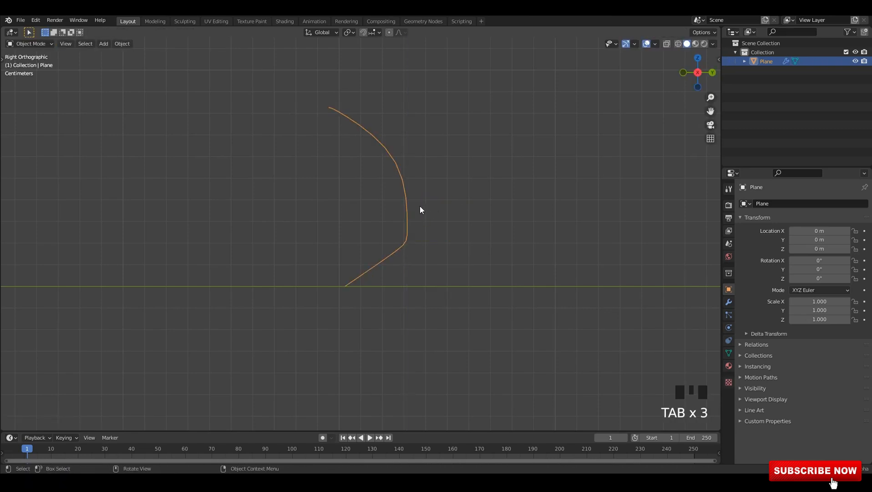
Set the Subdivision viewport level to 3 and add a Screw modifier to revolve the profile 360° around Z.
{"action": "key", "text": "ctrl+2"}
{"action": "left_click", "coordinate": [728, 302]}
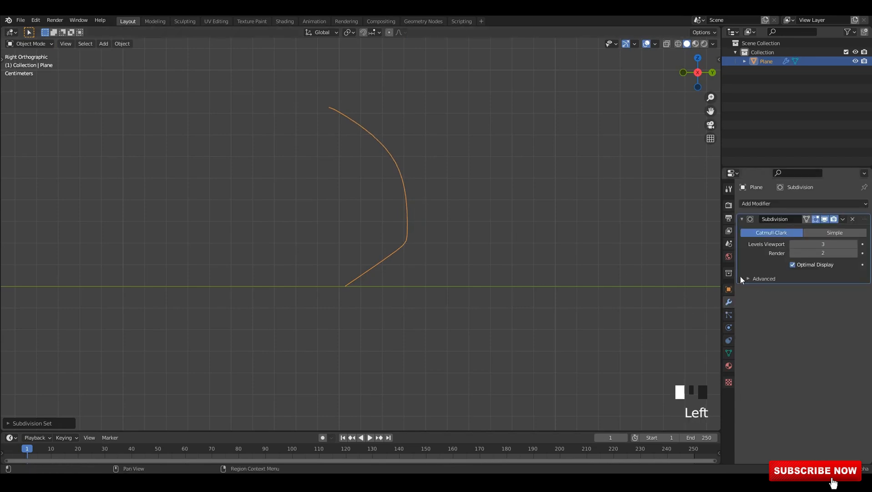
{"action": "left_click", "coordinate": [743, 218]}
{"action": "left_click", "coordinate": [752, 204]}
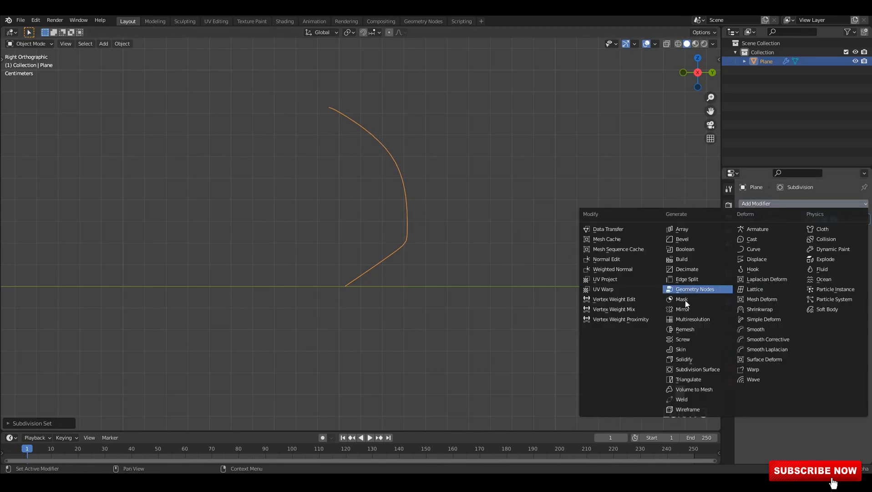
{"action": "left_click", "coordinate": [682, 339]}
{"action": "scroll", "coordinate": [485, 211], "scroll_direction": "down", "scroll_amount": 2}
{"action": "middle_click_drag", "start_coordinate": [485, 211], "coordinate": [434, 247]}
{"action": "key", "text": "alt+z"}
{"action": "scroll", "coordinate": [436, 240], "scroll_direction": "up", "scroll_amount": 3, "text": "shift"}
{"action": "key", "text": "alt+z"}
Switch the solid viewport lighting to MatCap and choose the tan clay-like material sphere.
{"action": "left_click", "coordinate": [713, 44]}
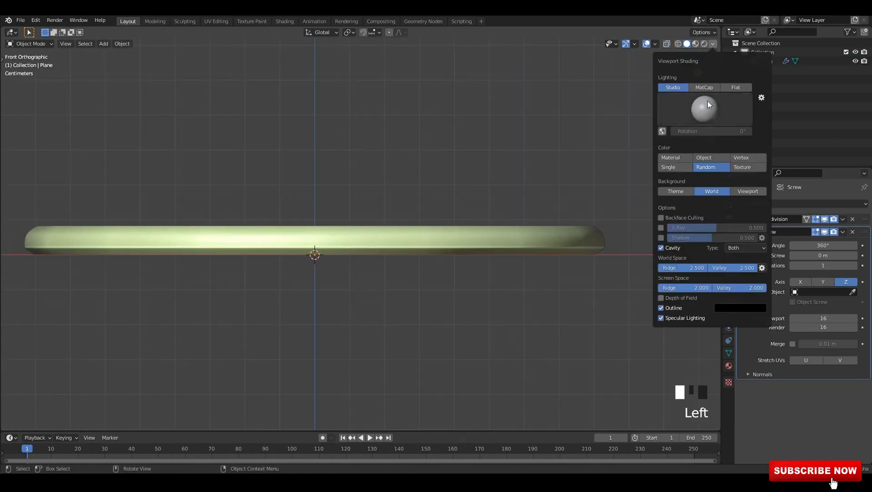
{"action": "left_click", "coordinate": [706, 107]}
{"action": "left_click", "coordinate": [680, 142]}
{"action": "left_click", "coordinate": [707, 86]}
{"action": "left_click", "coordinate": [701, 105]}
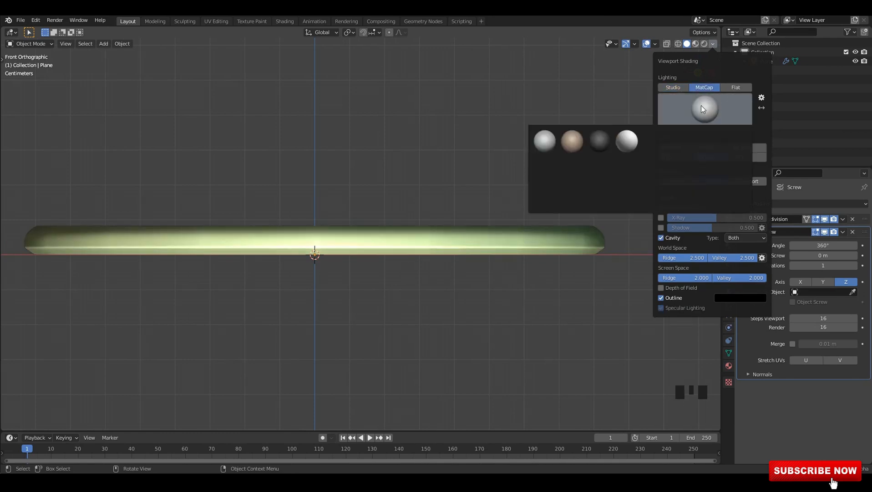
{"action": "left_click", "coordinate": [578, 138]}
{"action": "left_click", "coordinate": [702, 106]}
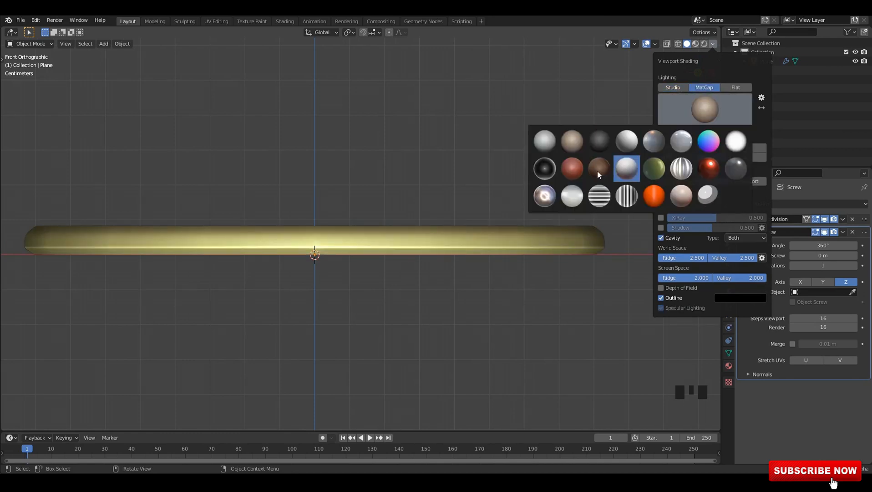
{"action": "left_click", "coordinate": [652, 168]}
{"action": "left_click", "coordinate": [703, 107]}
{"action": "left_click", "coordinate": [569, 141]}
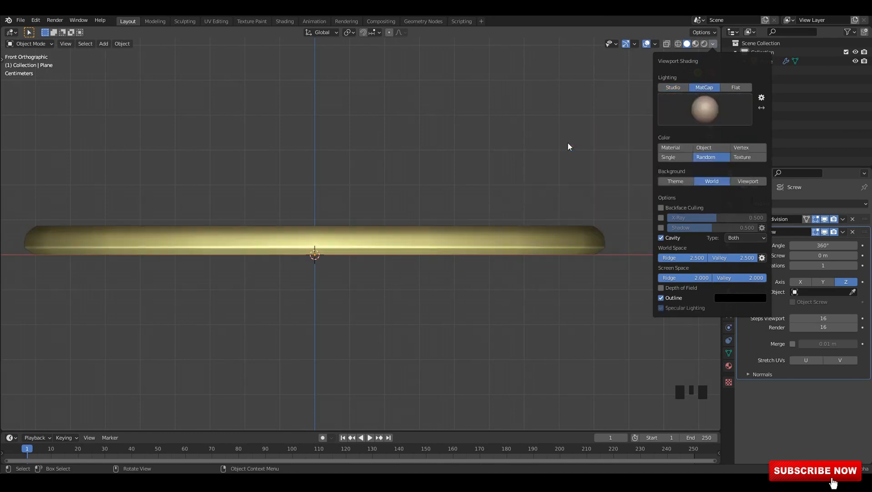
Select the revolved disc and move its Screw modifier above the Subdivision modifier in the stack.
{"action": "left_click", "coordinate": [547, 235]}
{"action": "left_click", "coordinate": [740, 231]}
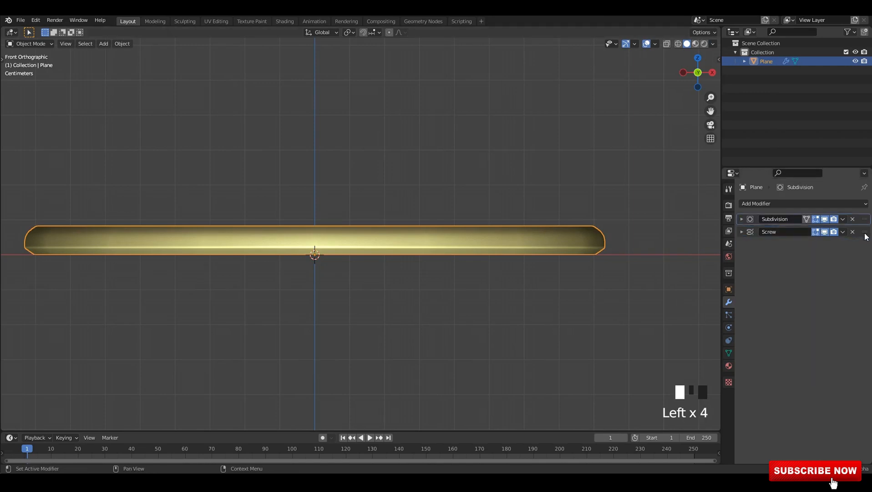
{"action": "left_click_drag", "start_coordinate": [866, 237], "coordinate": [865, 220]}
{"action": "left_click", "coordinate": [631, 190]}
{"action": "left_click", "coordinate": [574, 237]}
Edit the profile in the right orthographic view with X-ray on, moving its upper end vertex inward and slightly up.
{"action": "key", "text": "Tab"}
{"action": "key", "text": "alt+z"}
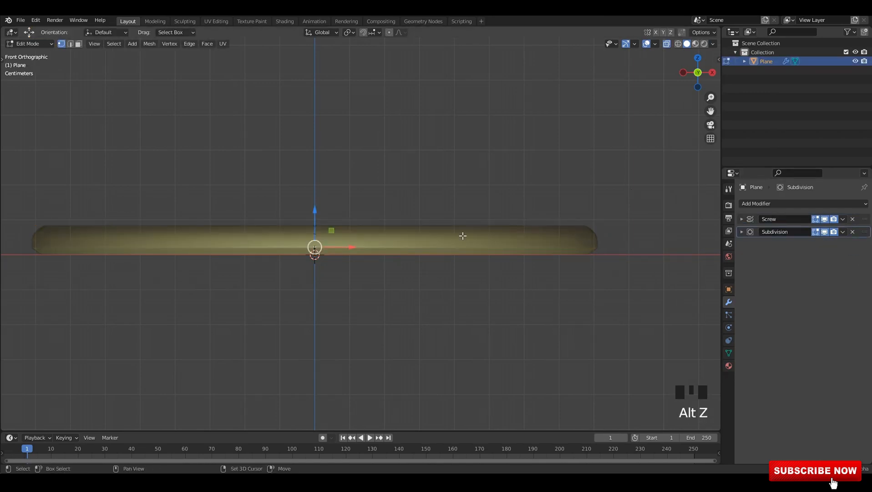
{"action": "middle_click_drag", "start_coordinate": [463, 235], "coordinate": [432, 238], "text": "alt"}
{"action": "middle_click_drag", "start_coordinate": [434, 239], "coordinate": [475, 240], "text": "alt"}
{"action": "scroll", "coordinate": [501, 237], "scroll_direction": "up", "scroll_amount": 1, "text": "alt"}
{"action": "middle_click_drag", "start_coordinate": [528, 231], "coordinate": [351, 238], "text": "shift"}
{"action": "scroll", "coordinate": [350, 237], "scroll_direction": "up", "scroll_amount": 1, "text": "shift"}
{"action": "scroll", "coordinate": [351, 238], "scroll_direction": "up", "scroll_amount": 6}
{"action": "key", "text": "alt+z"}
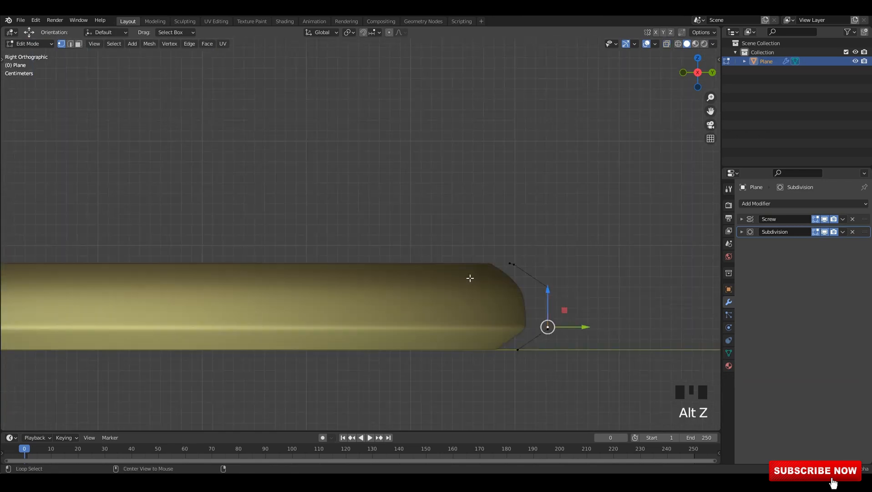
{"action": "left_click", "coordinate": [505, 260]}
{"action": "key", "text": "alt+z"}
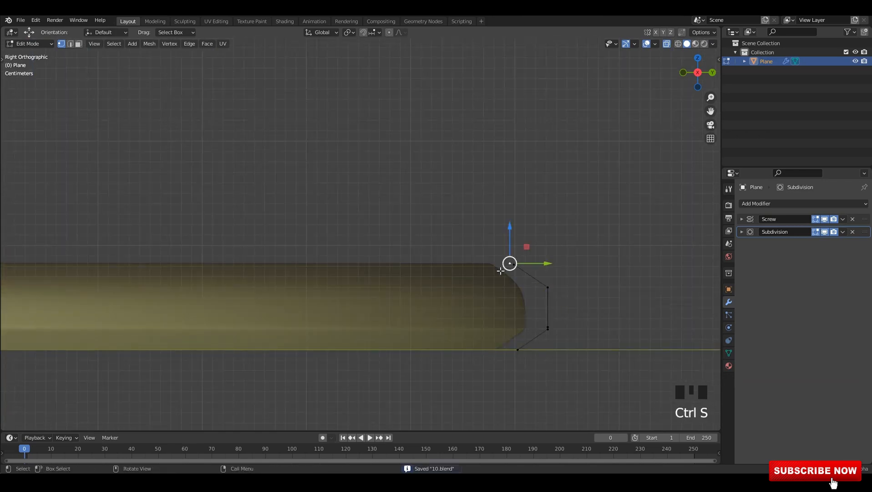
{"action": "middle_click_drag", "start_coordinate": [501, 271], "coordinate": [501, 273], "text": "shift"}
{"action": "left_click_drag", "start_coordinate": [507, 267], "coordinate": [497, 262]}
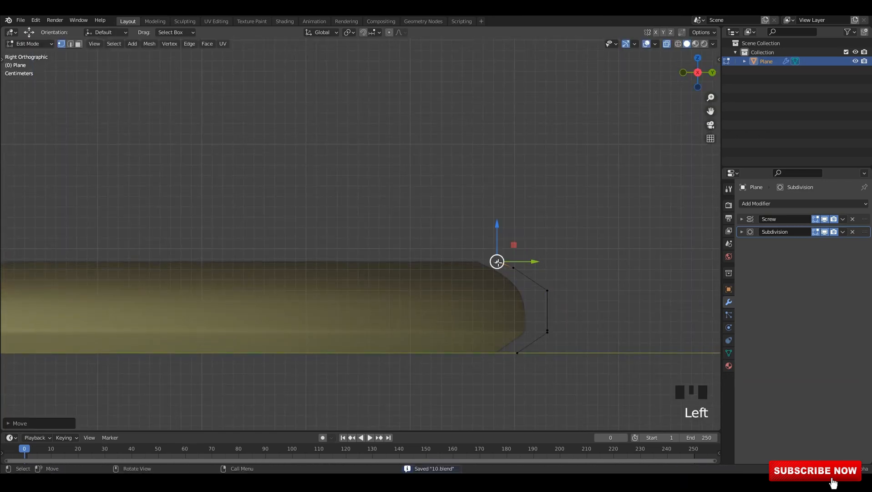
Extrude an edge inward and upward from the upper end vertex, and raise the two neighbouring shoulder vertices slightly.
{"action": "key", "text": "r"}
{"action": "left_click", "coordinate": [471, 251]}
{"action": "key", "text": "e"}
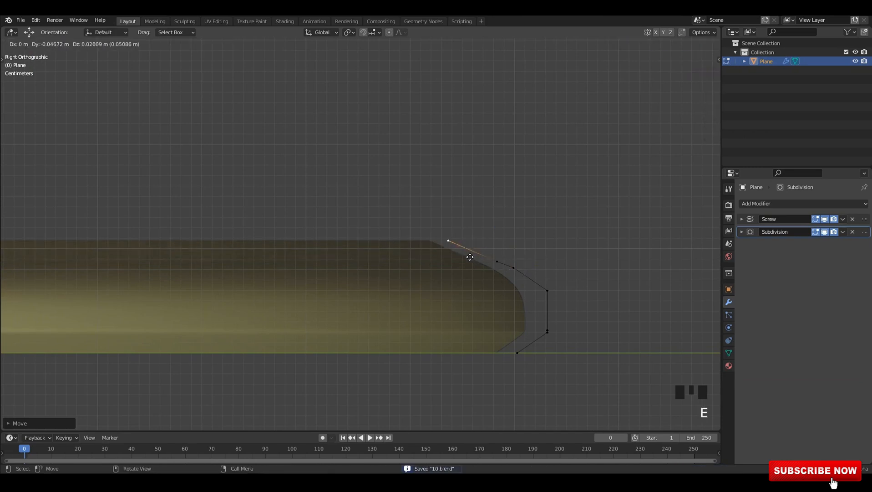
{"action": "left_click", "coordinate": [437, 254]}
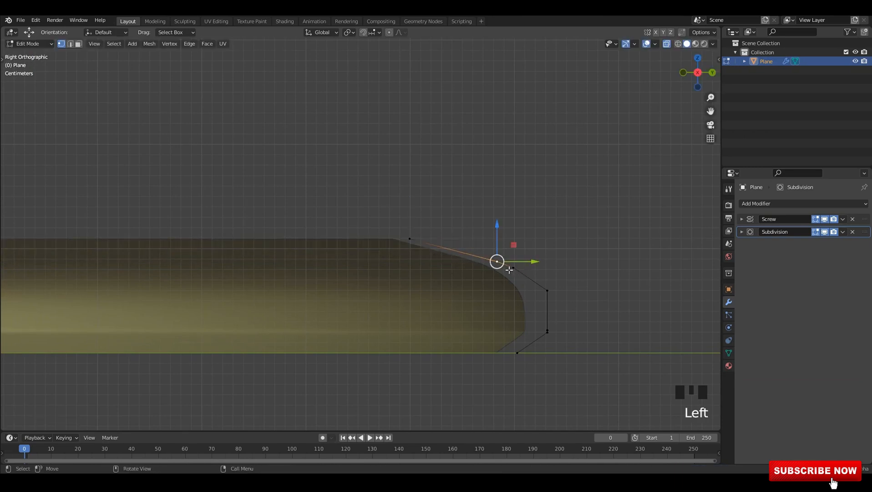
{"action": "left_click_drag", "start_coordinate": [509, 240], "coordinate": [509, 228]}
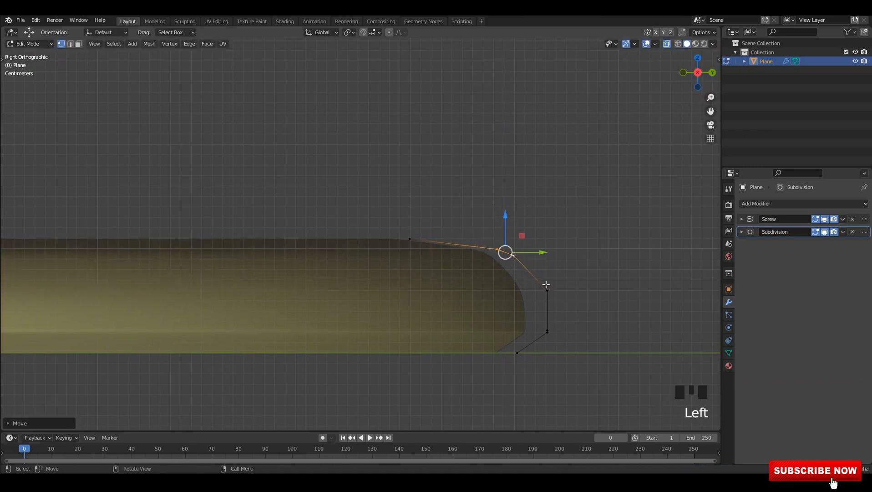
Raise the outer rim's upper vertex, shift the profile's end vertex outward and slightly up, and save the file.
{"action": "left_click_drag", "start_coordinate": [550, 275], "coordinate": [544, 249]}
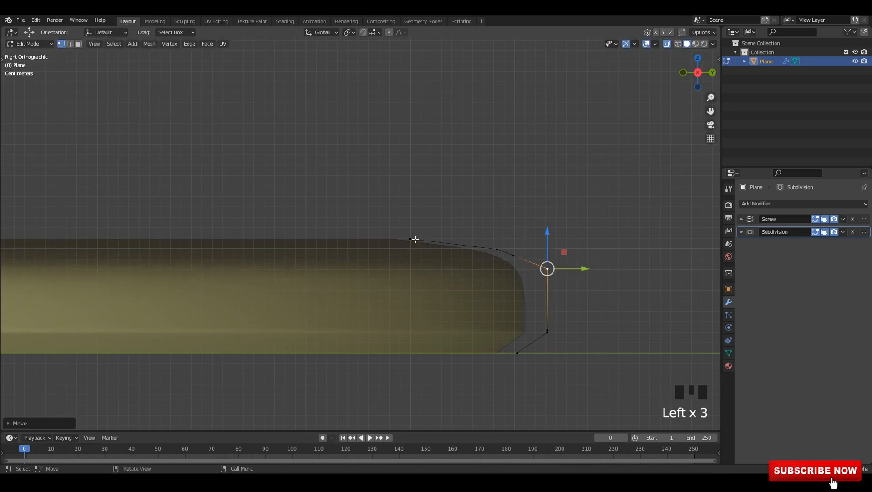
{"action": "left_click_drag", "start_coordinate": [446, 238], "coordinate": [426, 213]}
{"action": "key", "text": "ctrl+s"}
Extrude two short edges from the end vertex to form a groove, one up and slightly inward, the other up and outward.
{"action": "middle_click_drag", "start_coordinate": [427, 214], "coordinate": [428, 263], "text": "shift"}
{"action": "key", "text": "e"}
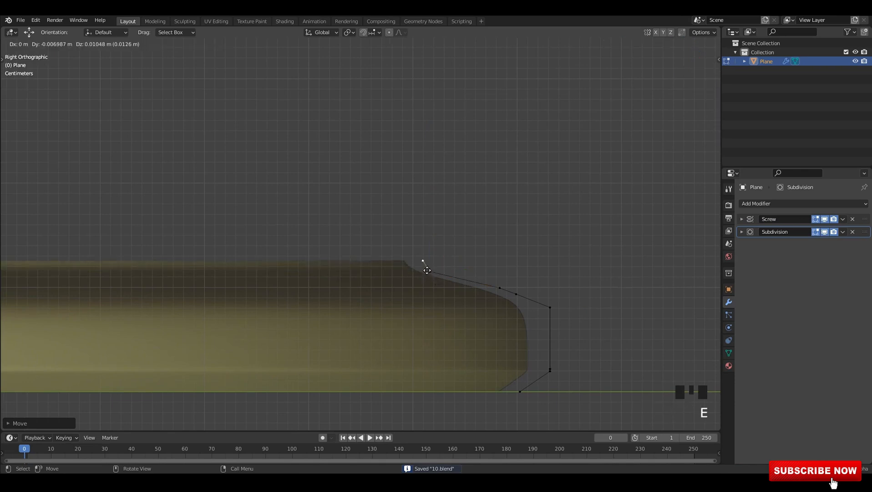
{"action": "left_click", "coordinate": [429, 267]}
{"action": "key", "text": "e"}
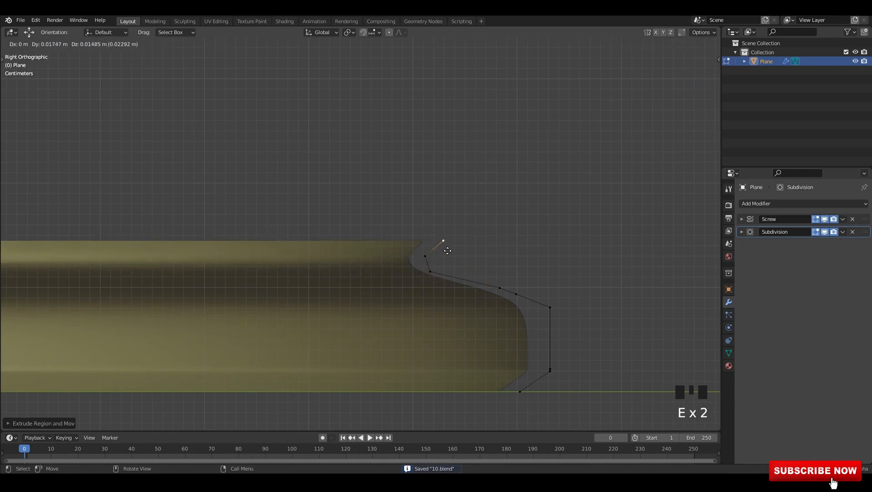
{"action": "left_click", "coordinate": [448, 253]}
Extrude three longer edges from the groove to outline a bulbous body: up and outward, steeply up, and back inward.
{"action": "scroll", "coordinate": [447, 253], "scroll_direction": "down", "scroll_amount": 3}
{"action": "key", "text": "e"}
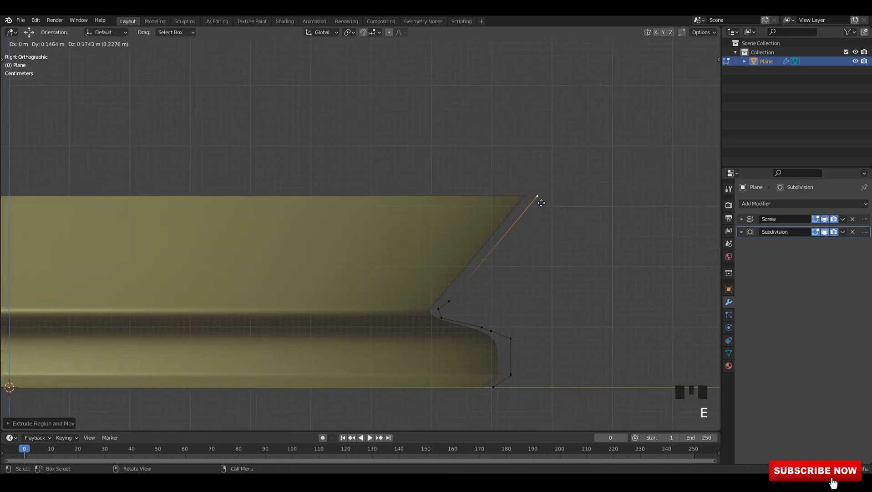
{"action": "left_click", "coordinate": [540, 205]}
{"action": "scroll", "coordinate": [527, 243], "scroll_direction": "down", "scroll_amount": 2}
{"action": "key", "text": "e"}
{"action": "left_click", "coordinate": [531, 115]}
{"action": "middle_click_drag", "start_coordinate": [532, 115], "coordinate": [557, 230], "text": "shift"}
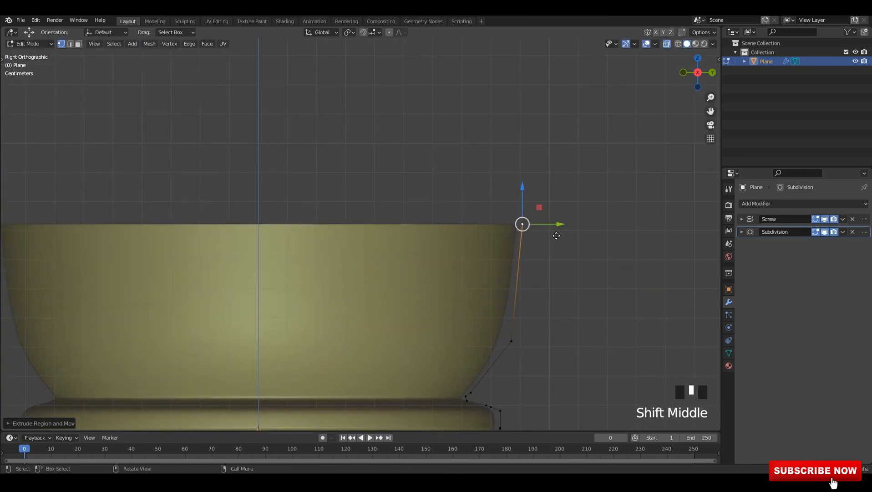
{"action": "key", "text": "e"}
{"action": "left_click", "coordinate": [433, 173]}
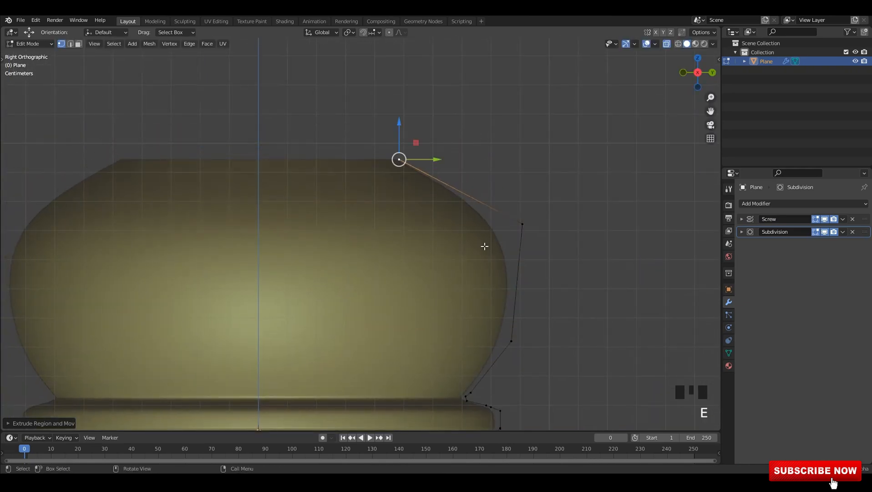
Turn X-ray off and switch the solid viewport lighting to Studio.
{"action": "middle_click_drag", "start_coordinate": [483, 233], "coordinate": [483, 150], "text": "shift"}
{"action": "middle_click_drag", "start_coordinate": [596, 143], "coordinate": [600, 174], "text": "shift"}
{"action": "left_click", "coordinate": [713, 44]}
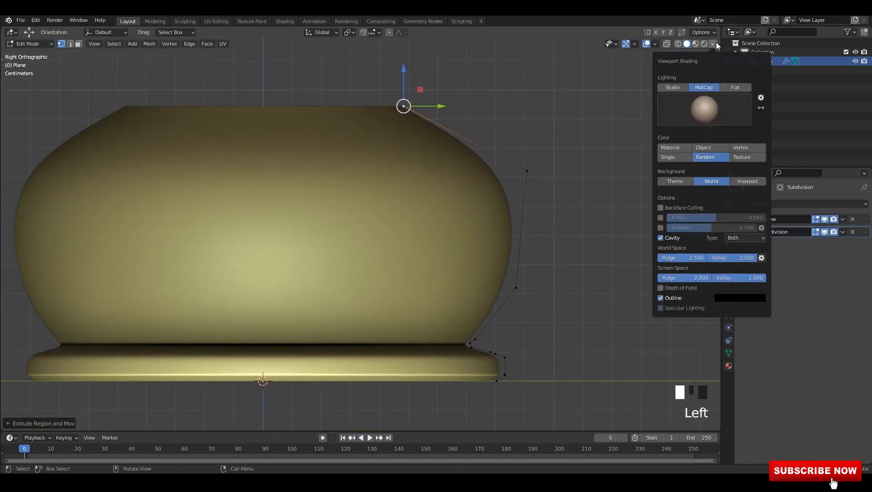
{"action": "left_click", "coordinate": [673, 87]}
{"action": "left_click", "coordinate": [689, 117]}
{"action": "left_click", "coordinate": [624, 142]}
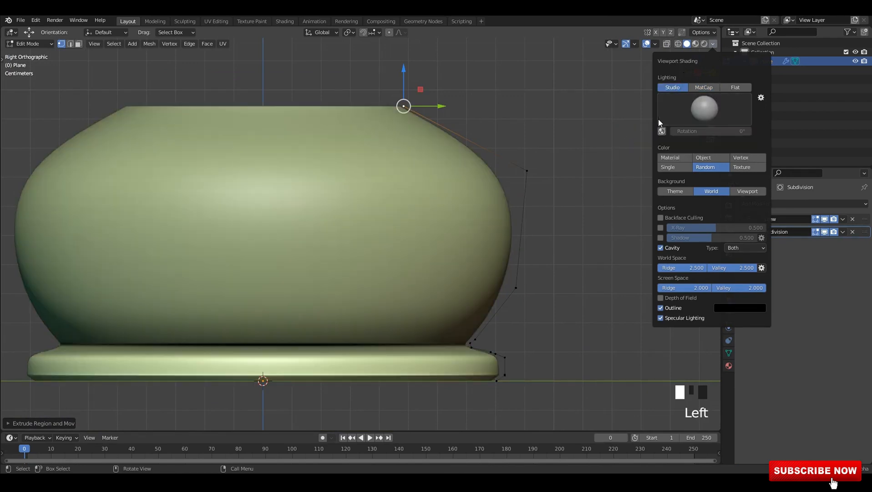
Move the body's top end vertex outward and lower its two side vertices slightly.
{"action": "middle_click_drag", "start_coordinate": [412, 124], "coordinate": [411, 182], "text": "shift"}
{"action": "left_click_drag", "start_coordinate": [404, 164], "coordinate": [415, 165]}
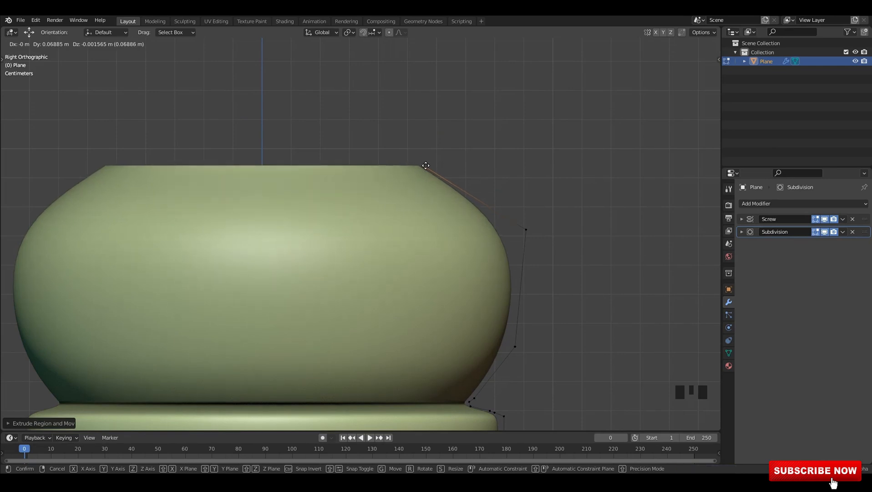
{"action": "left_click_drag", "start_coordinate": [426, 165], "coordinate": [451, 166]}
{"action": "middle_click_drag", "start_coordinate": [538, 231], "coordinate": [553, 153], "text": "shift"}
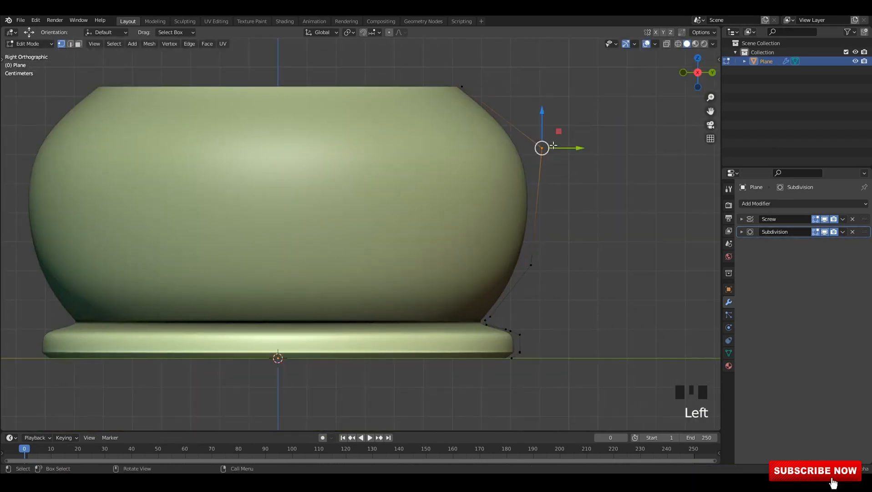
{"action": "left_click", "coordinate": [545, 146]}
{"action": "left_click_drag", "start_coordinate": [545, 146], "coordinate": [541, 169]}
{"action": "left_click", "coordinate": [531, 264]}
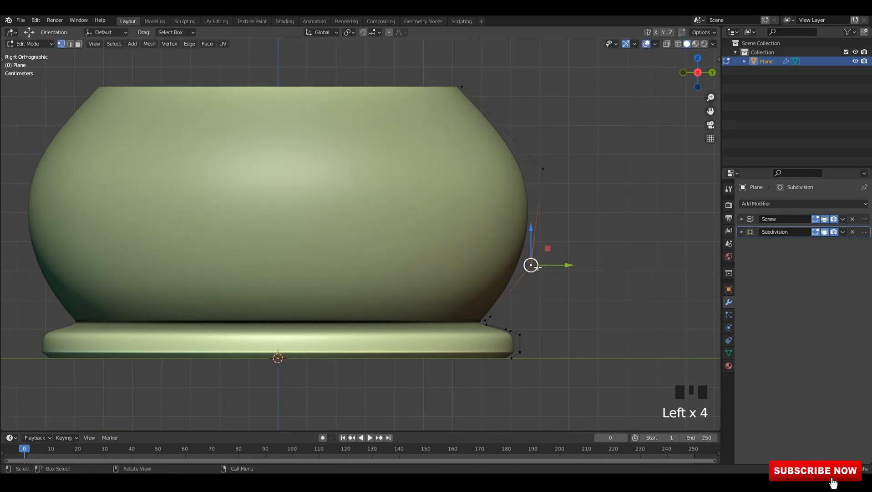
{"action": "left_click_drag", "start_coordinate": [531, 264], "coordinate": [527, 273]}
{"action": "left_click_drag", "start_coordinate": [592, 147], "coordinate": [537, 196]}
{"action": "left_click_drag", "start_coordinate": [542, 169], "coordinate": [544, 174]}
Move the top end vertex inward and down, and extrude one edge inward and up and another nearly straight up for the neck.
{"action": "middle_click_drag", "start_coordinate": [465, 113], "coordinate": [472, 195], "text": "shift"}
{"action": "left_click", "coordinate": [469, 168]}
{"action": "left_click_drag", "start_coordinate": [482, 172], "coordinate": [449, 191]}
{"action": "key", "text": "e"}
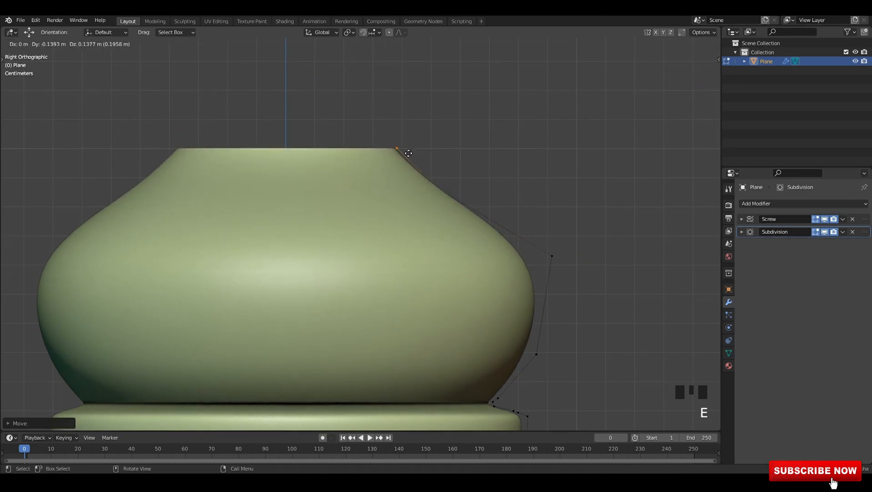
{"action": "left_click", "coordinate": [400, 148]}
{"action": "key", "text": "e"}
{"action": "left_click", "coordinate": [402, 116]}
Move the shoulder vertex below the neck outward, and shift the body's widest vertex inward and slightly down.
{"action": "key", "text": "alt+z"}
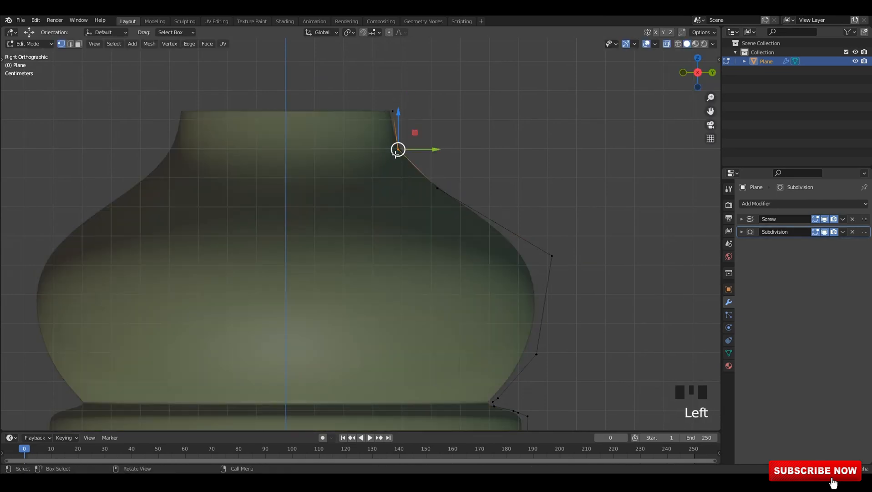
{"action": "key", "text": "alt+z"}
{"action": "left_click", "coordinate": [398, 149]}
{"action": "left_click_drag", "start_coordinate": [398, 149], "coordinate": [460, 193]}
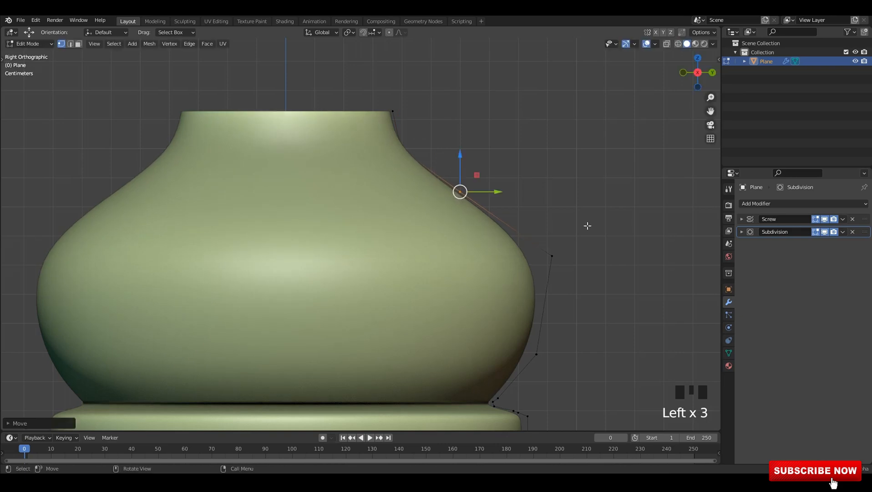
{"action": "left_click", "coordinate": [552, 255]}
{"action": "left_click_drag", "start_coordinate": [551, 255], "coordinate": [542, 262]}
Give the body a fuller, lower belly by lowering its bottom side vertex and moving its widest vertex outward and down.
{"action": "middle_click_drag", "start_coordinate": [553, 302], "coordinate": [553, 253], "text": "shift"}
{"action": "left_click_drag", "start_coordinate": [558, 267], "coordinate": [522, 326]}
{"action": "left_click_drag", "start_coordinate": [523, 324], "coordinate": [533, 317]}
{"action": "left_click", "coordinate": [541, 213]}
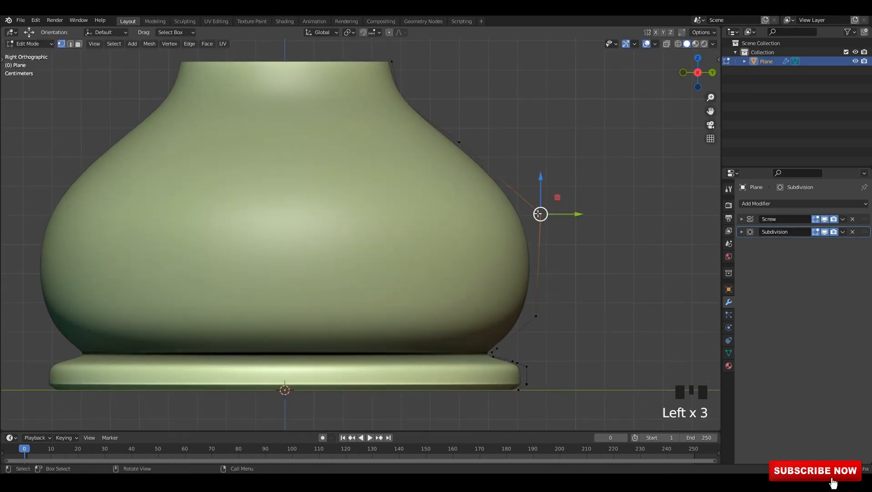
{"action": "left_click_drag", "start_coordinate": [541, 213], "coordinate": [547, 208]}
{"action": "left_click", "coordinate": [536, 315]}
{"action": "left_click_drag", "start_coordinate": [536, 316], "coordinate": [532, 324]}
{"action": "left_click", "coordinate": [541, 215]}
{"action": "left_click_drag", "start_coordinate": [541, 215], "coordinate": [546, 217]}
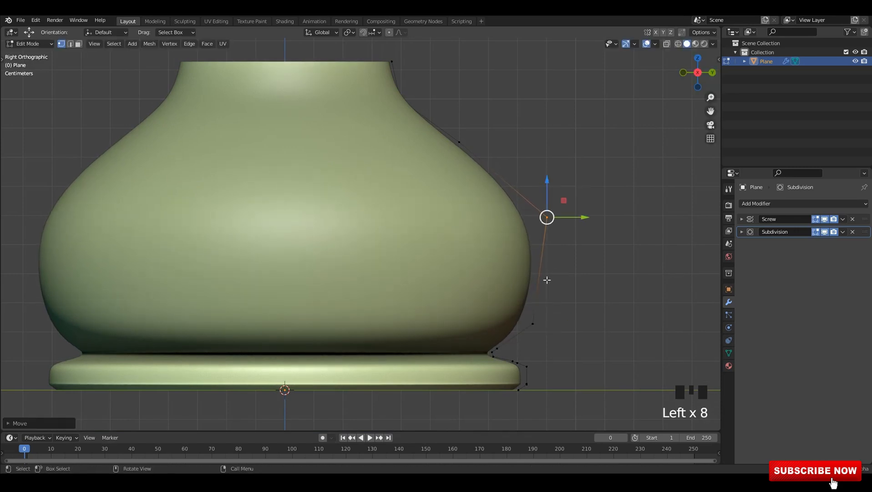
{"action": "left_click_drag", "start_coordinate": [524, 329], "coordinate": [535, 319]}
{"action": "left_click", "coordinate": [547, 217]}
{"action": "left_click_drag", "start_coordinate": [547, 215], "coordinate": [554, 225]}
Move the shoulder vertex farther outward and slightly up to round the body's upper slope.
{"action": "scroll", "coordinate": [439, 158], "scroll_direction": "down", "scroll_amount": 1}
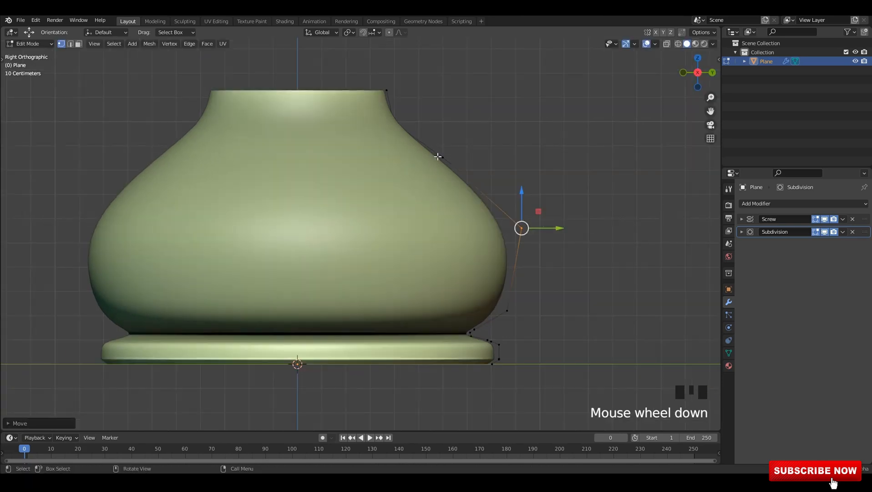
{"action": "middle_click_drag", "start_coordinate": [439, 157], "coordinate": [440, 184], "text": "shift"}
{"action": "left_click_drag", "start_coordinate": [467, 155], "coordinate": [467, 177]}
{"action": "left_click", "coordinate": [445, 183]}
Save the file and lengthen the neck with a vertical extrusion from its end vertex, ending in a tiny outward edge.
{"action": "left_click", "coordinate": [387, 117]}
{"action": "middle_click_drag", "start_coordinate": [388, 116], "coordinate": [375, 227], "text": "shift"}
{"action": "scroll", "coordinate": [401, 154], "scroll_direction": "up", "scroll_amount": 3}
{"action": "key", "text": "ctrl+s"}
{"action": "key", "text": "e"}
{"action": "left_click", "coordinate": [369, 126]}
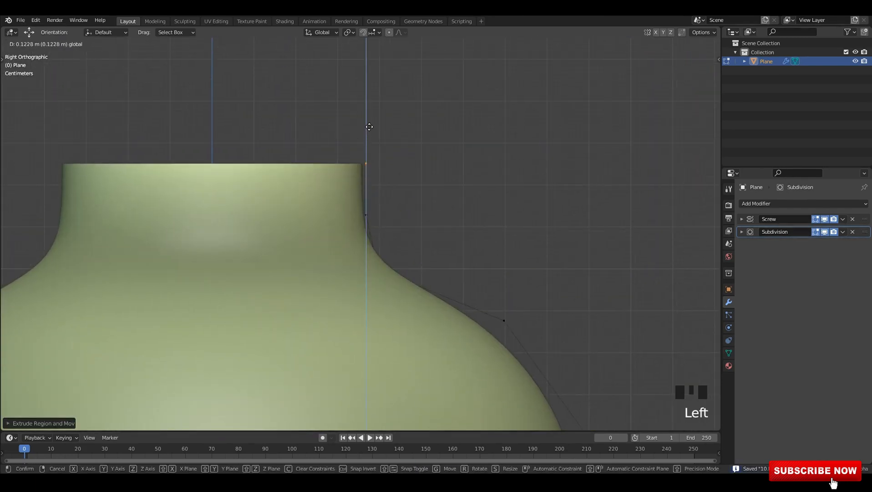
{"action": "left_click_drag", "start_coordinate": [370, 123], "coordinate": [370, 123]}
{"action": "key", "text": "e"}
{"action": "left_click", "coordinate": [389, 149]}
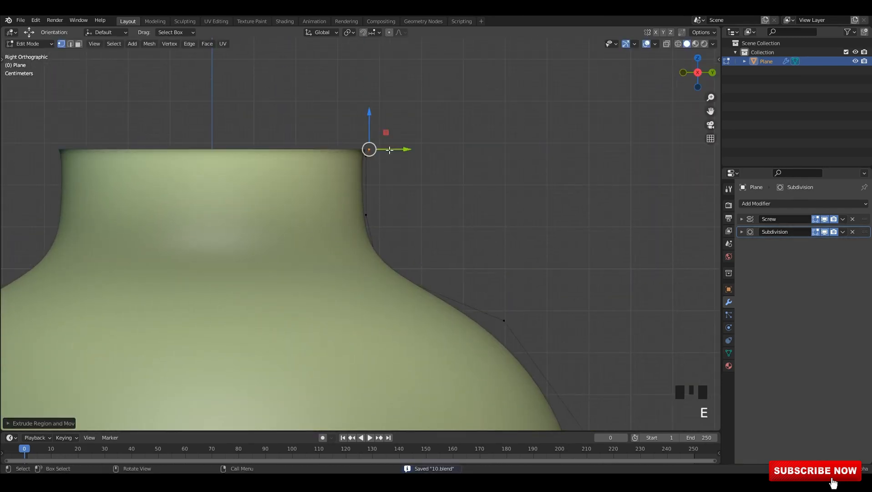
Extrude five edges from the neck's end to form a rounded collar that flares outward, rises around the rim and returns inward.
{"action": "key", "text": "e"}
{"action": "left_click", "coordinate": [402, 141]}
{"action": "key", "text": "e"}
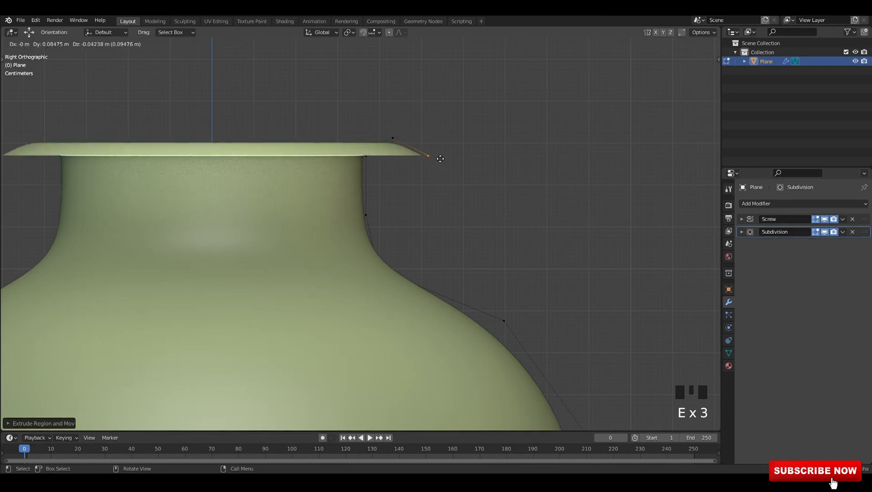
{"action": "left_click", "coordinate": [438, 165]}
{"action": "key", "text": "e"}
{"action": "left_click", "coordinate": [473, 105]}
{"action": "key", "text": "e"}
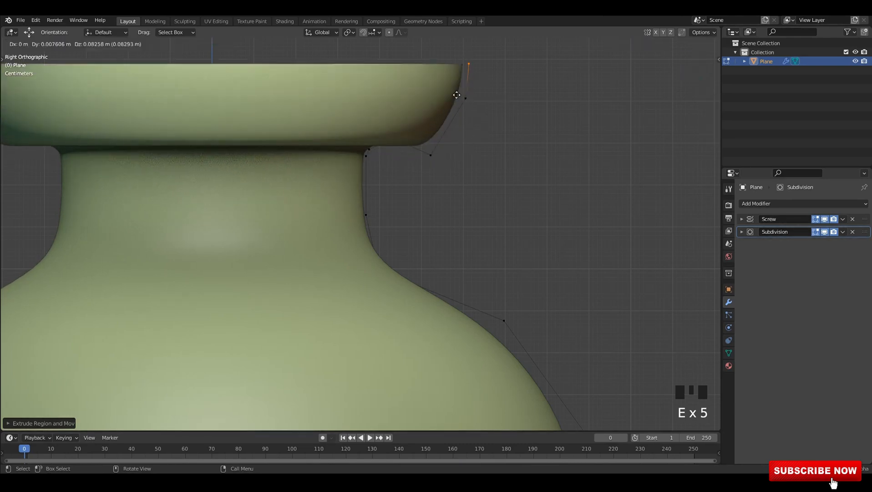
{"action": "left_click", "coordinate": [432, 90]}
{"action": "middle_click_drag", "start_coordinate": [432, 89], "coordinate": [436, 153], "text": "shift"}
{"action": "key", "text": "e"}
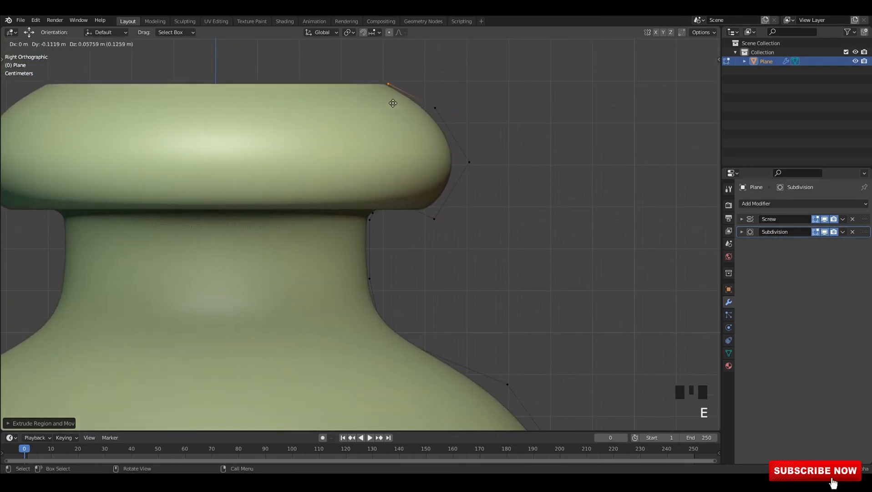
{"action": "left_click", "coordinate": [396, 95]}
Using X-ray, move the collar's lower vertex slightly inward, its outermost vertex down and its upper vertex slightly outward.
{"action": "key", "text": "alt+z"}
{"action": "left_click", "coordinate": [434, 219]}
{"action": "left_click_drag", "start_coordinate": [434, 219], "coordinate": [428, 219]}
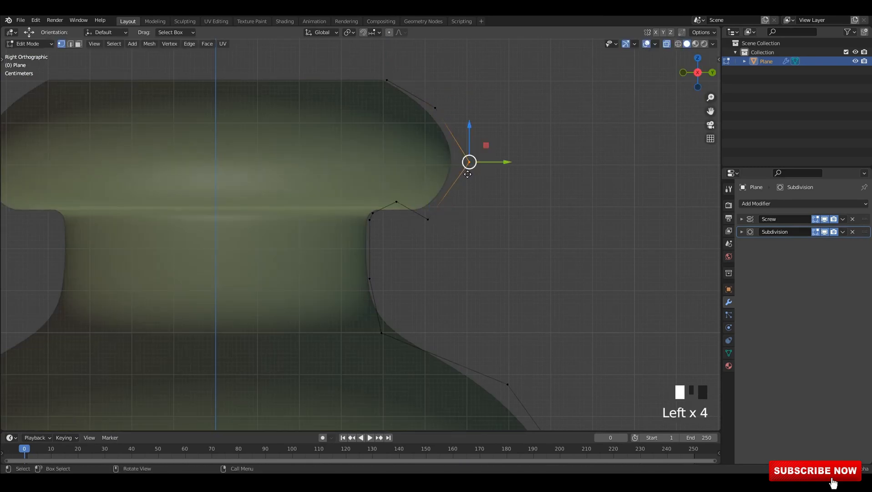
{"action": "left_click_drag", "start_coordinate": [468, 174], "coordinate": [468, 184]}
{"action": "left_click_drag", "start_coordinate": [437, 108], "coordinate": [439, 111]}
{"action": "key", "text": "alt+z"}
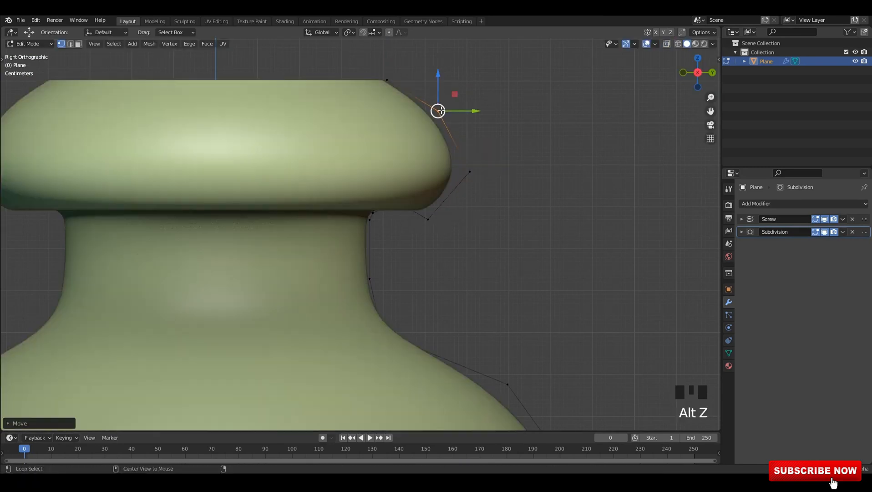
Examine the overall proportions of the revolved base, body and collar from a distance and at an angle.
{"action": "scroll", "coordinate": [436, 226], "scroll_direction": "down", "scroll_amount": 7}
{"action": "scroll", "coordinate": [419, 218], "scroll_direction": "down", "scroll_amount": 5}
{"action": "scroll", "coordinate": [409, 226], "scroll_direction": "up", "scroll_amount": 1}
{"action": "key", "text": "Tab"}
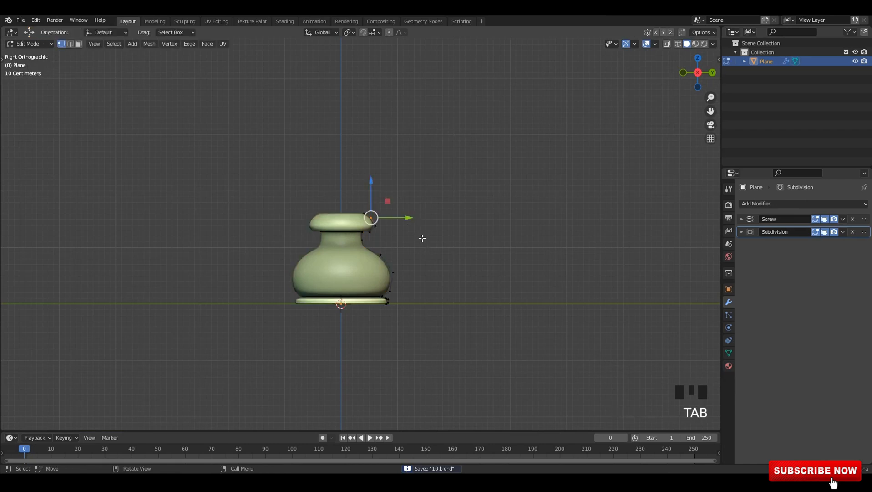
{"action": "key", "text": "alt+z"}
{"action": "scroll", "coordinate": [392, 255], "scroll_direction": "up", "scroll_amount": 5}
{"action": "middle_click_drag", "start_coordinate": [391, 255], "coordinate": [300, 192]}
{"action": "scroll", "coordinate": [504, 261], "scroll_direction": "down", "scroll_amount": 1, "text": "alt"}
Thicken the base disc by raising every profile vertex above its bottom edge in X-ray, and save the file.
{"action": "key", "text": "alt+z"}
{"action": "scroll", "coordinate": [270, 157], "scroll_direction": "down", "scroll_amount": 4}
{"action": "middle_click_drag", "start_coordinate": [271, 157], "coordinate": [302, 113], "text": "shift"}
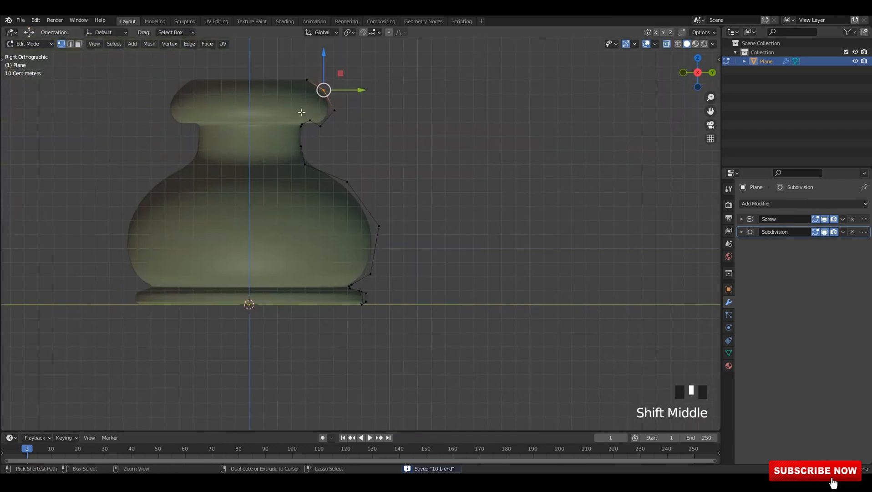
{"action": "left_click_drag", "start_coordinate": [267, 64], "coordinate": [417, 298]}
{"action": "key", "text": "ctrl+s"}
{"action": "left_click_drag", "start_coordinate": [335, 164], "coordinate": [335, 143]}
Subdivide the base disc's outer vertical edge and move the new vertex outward and down to round the rim.
{"action": "middle_click_drag", "start_coordinate": [420, 346], "coordinate": [405, 322], "text": "shift"}
{"action": "left_click_drag", "start_coordinate": [409, 328], "coordinate": [330, 269]}
{"action": "scroll", "coordinate": [378, 283], "scroll_direction": "up", "scroll_amount": 3}
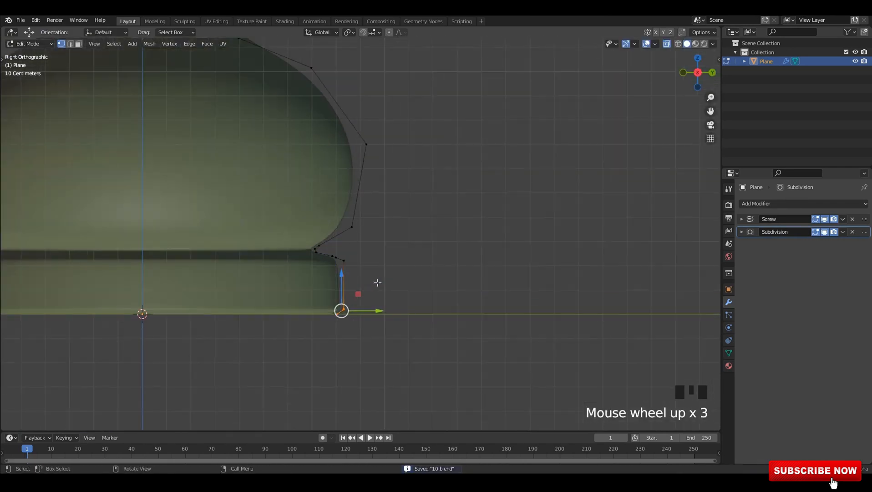
{"action": "right_click", "coordinate": [352, 283]}
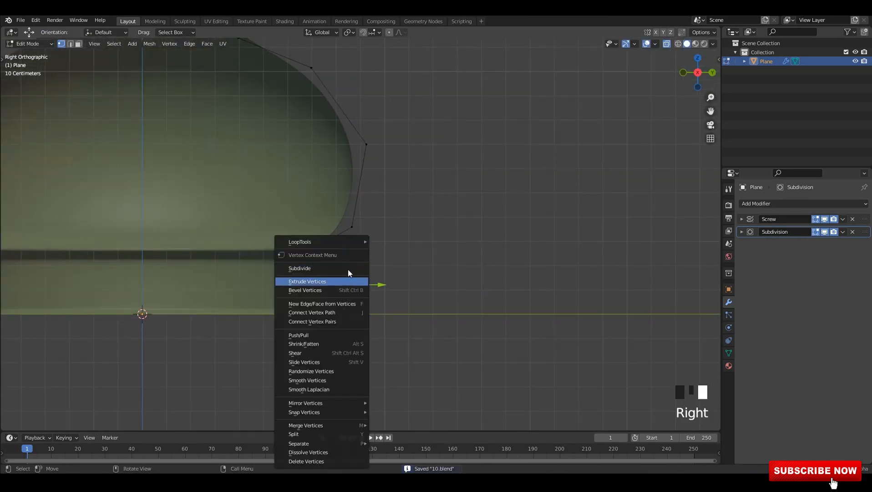
{"action": "left_click", "coordinate": [348, 270]}
{"action": "scroll", "coordinate": [361, 314], "scroll_direction": "up", "scroll_amount": 2}
{"action": "left_click_drag", "start_coordinate": [356, 320], "coordinate": [379, 320]}
{"action": "left_click_drag", "start_coordinate": [355, 279], "coordinate": [356, 296]}
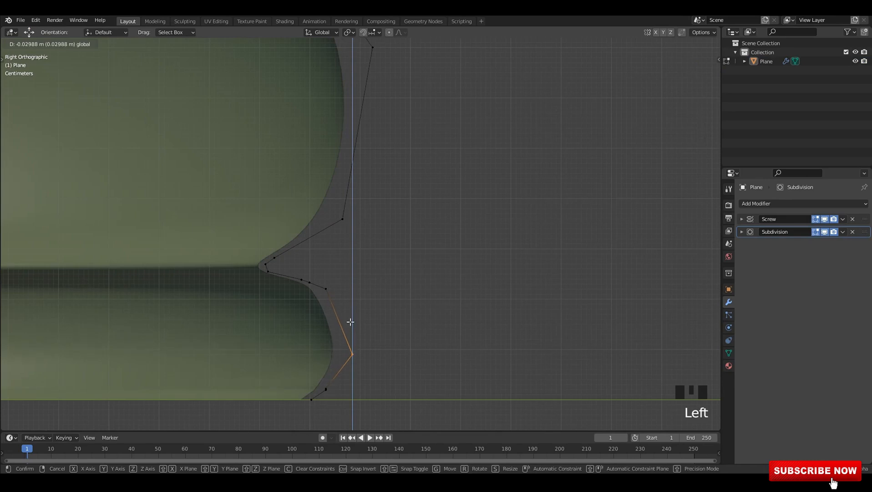
{"action": "left_click", "coordinate": [350, 322]}
Leave edit mode to check the whole piece, save the file, and resume editing the profile.
{"action": "key", "text": "Tab"}
{"action": "scroll", "coordinate": [438, 274], "scroll_direction": "down", "scroll_amount": 11}
{"action": "scroll", "coordinate": [353, 290], "scroll_direction": "up", "scroll_amount": 2}
{"action": "key", "text": "ctrl+s"}
{"action": "key", "text": "Tab"}
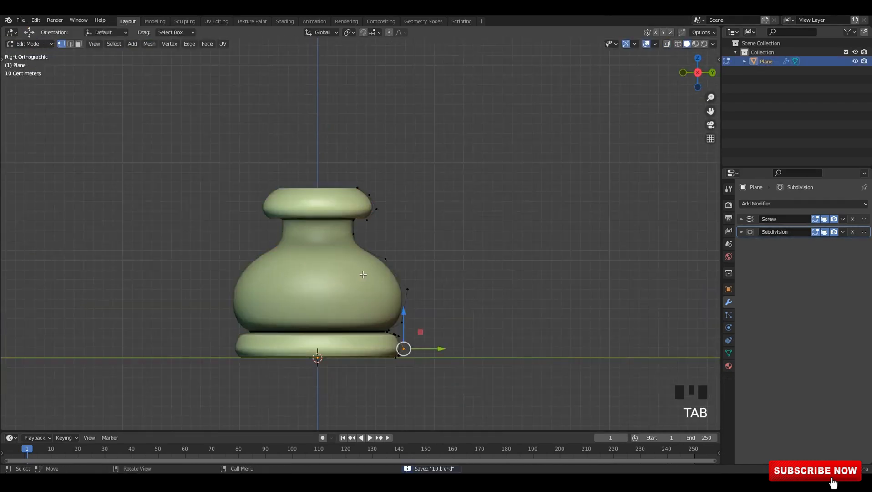
Extrude a short inward edge from the collar's top vertex, followed by two shaft segments rising about 1.26 m and 0.94 m.
{"action": "middle_click_drag", "start_coordinate": [363, 275], "coordinate": [357, 257], "text": "shift"}
{"action": "scroll", "coordinate": [357, 258], "scroll_direction": "up", "scroll_amount": 2}
{"action": "key", "text": "alt+z"}
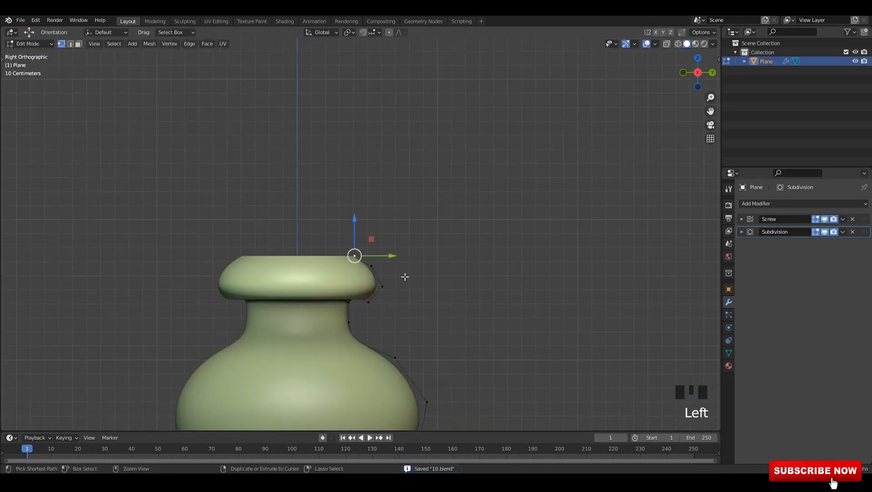
{"action": "middle_click_drag", "start_coordinate": [405, 277], "coordinate": [426, 334], "text": "shift"}
{"action": "key", "text": "e"}
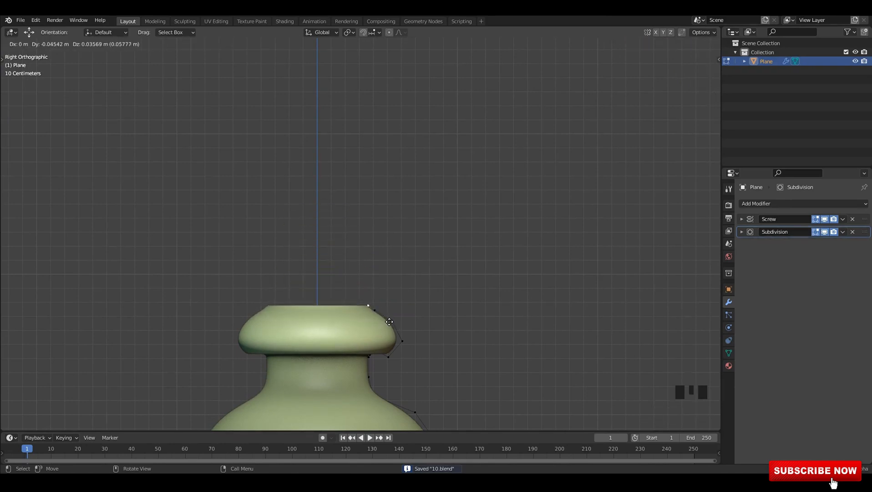
{"action": "left_click", "coordinate": [389, 322]}
{"action": "key", "text": "e"}
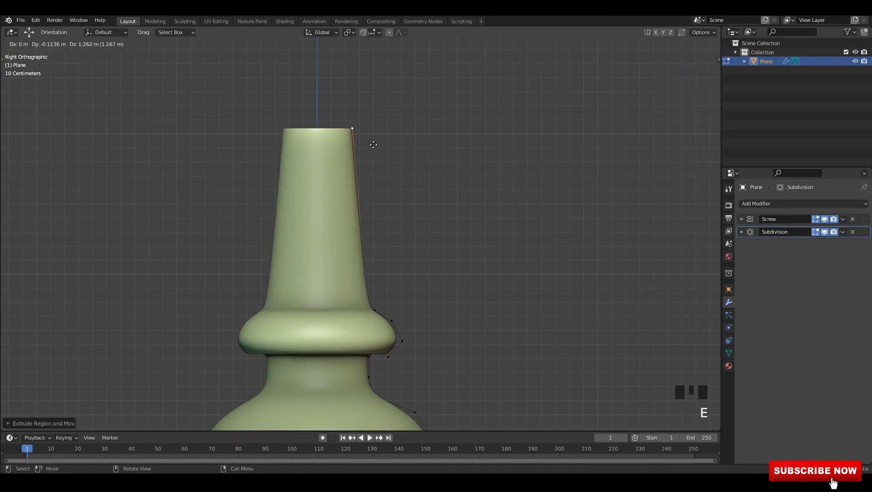
{"action": "left_click", "coordinate": [373, 144]}
{"action": "middle_click_drag", "start_coordinate": [373, 145], "coordinate": [353, 306], "text": "shift"}
{"action": "key", "text": "e"}
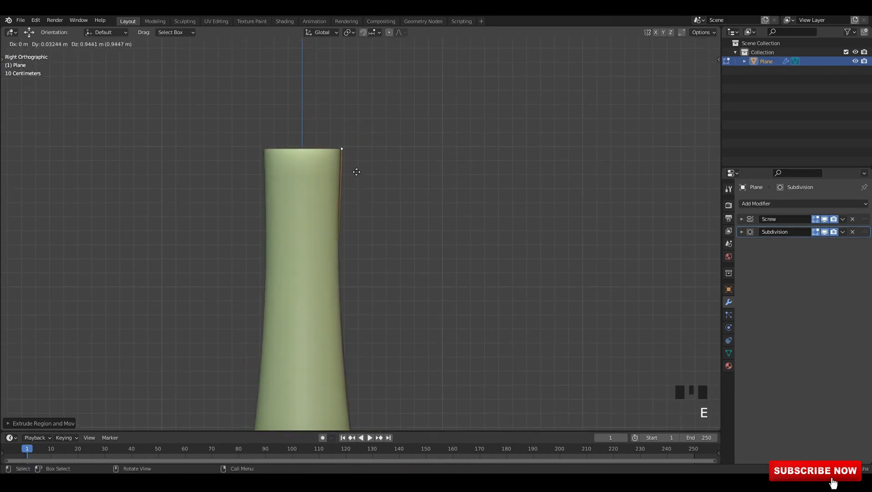
{"action": "left_click", "coordinate": [356, 172]}
Taper the shaft by lowering its middle vertex and moving its top vertex inward and slightly up.
{"action": "scroll", "coordinate": [358, 212], "scroll_direction": "down", "scroll_amount": 3}
{"action": "middle_click_drag", "start_coordinate": [358, 212], "coordinate": [344, 191], "text": "shift"}
{"action": "left_click", "coordinate": [345, 190]}
{"action": "left_click_drag", "start_coordinate": [345, 191], "coordinate": [346, 236]}
{"action": "left_click_drag", "start_coordinate": [346, 106], "coordinate": [370, 96]}
{"action": "key", "text": "alt+z"}
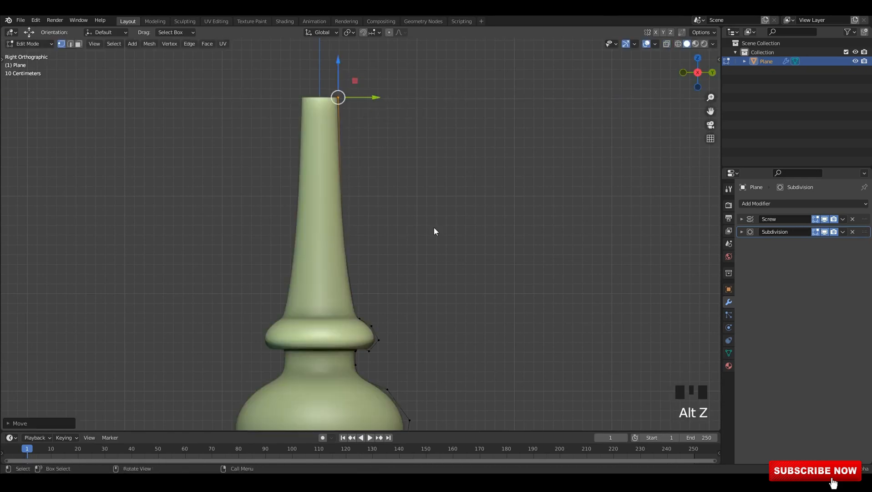
Leave edit mode to check the tapered shaft on the whole piece, save the file, and resume editing.
{"action": "key", "text": "Tab"}
{"action": "left_click", "coordinate": [434, 228]}
{"action": "scroll", "coordinate": [387, 255], "scroll_direction": "down", "scroll_amount": 5}
{"action": "middle_click_drag", "start_coordinate": [371, 263], "coordinate": [373, 277], "text": "shift"}
{"action": "scroll", "coordinate": [373, 278], "scroll_direction": "up", "scroll_amount": 2}
{"action": "key", "text": "Tab"}
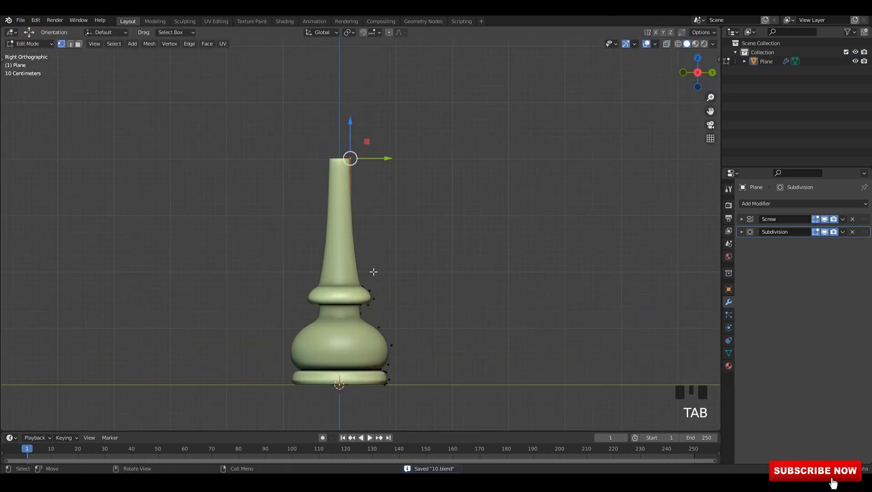
Shorten and straighten the shaft by moving its middle vertex outward and lowering its top vertex.
{"action": "scroll", "coordinate": [374, 273], "scroll_direction": "up", "scroll_amount": 2}
{"action": "key", "text": "alt+z"}
{"action": "left_click_drag", "start_coordinate": [378, 126], "coordinate": [383, 127]}
{"action": "left_click_drag", "start_coordinate": [314, 276], "coordinate": [314, 276]}
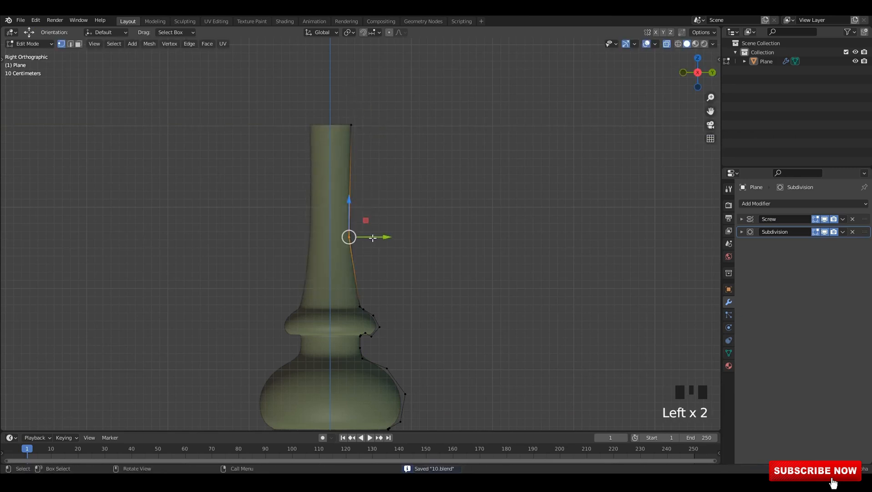
{"action": "left_click_drag", "start_coordinate": [378, 238], "coordinate": [384, 238]}
{"action": "left_click_drag", "start_coordinate": [374, 148], "coordinate": [344, 105]}
{"action": "left_click", "coordinate": [364, 142]}
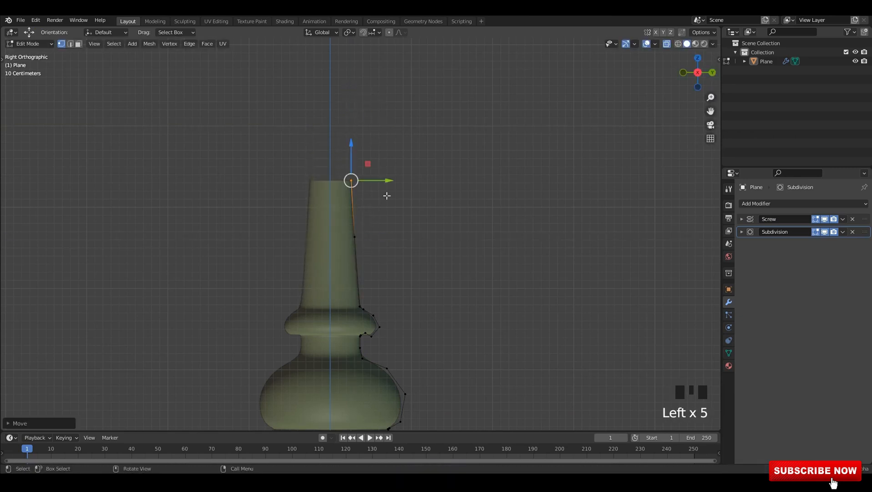
Review the shortened shaft in object mode, save the file, and return to editing the profile.
{"action": "middle_click_drag", "start_coordinate": [387, 179], "coordinate": [370, 112], "text": "shift"}
{"action": "key", "text": "alt+z"}
{"action": "key", "text": "Tab"}
{"action": "left_click", "coordinate": [413, 193]}
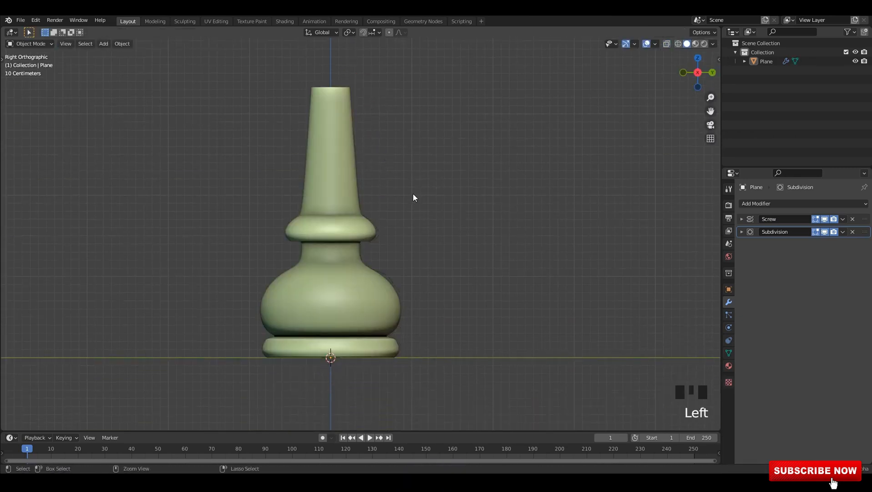
{"action": "scroll", "coordinate": [350, 247], "scroll_direction": "up", "scroll_amount": 2, "text": "shift"}
{"action": "key", "text": "Tab"}
{"action": "scroll", "coordinate": [376, 340], "scroll_direction": "up", "scroll_amount": 3}
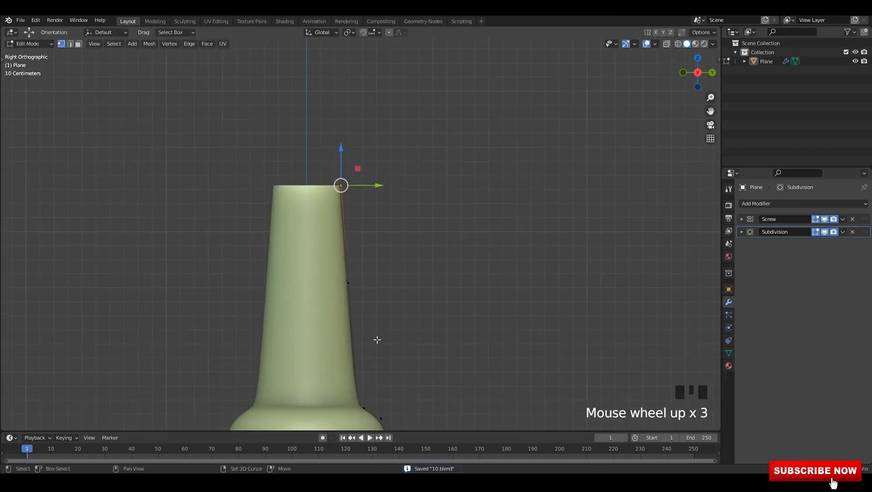
Reposition the vertices at the shaft's base and on the collar so the shaft flares smoothly into the collar.
{"action": "key", "text": "alt+z"}
{"action": "left_click", "coordinate": [343, 266]}
{"action": "left_click_drag", "start_coordinate": [342, 266], "coordinate": [348, 197]}
{"action": "left_click", "coordinate": [357, 276]}
{"action": "left_click", "coordinate": [318, 228]}
{"action": "left_click_drag", "start_coordinate": [317, 228], "coordinate": [323, 201]}
{"action": "left_click", "coordinate": [355, 275]}
{"action": "left_click_drag", "start_coordinate": [355, 274], "coordinate": [352, 266]}
{"action": "left_click", "coordinate": [400, 304]}
{"action": "left_click_drag", "start_coordinate": [400, 303], "coordinate": [405, 301]}
{"action": "left_click", "coordinate": [426, 354]}
{"action": "left_click_drag", "start_coordinate": [426, 354], "coordinate": [426, 356]}
Leave edit mode to inspect the flared collar, save the file, and resume editing the profile.
{"action": "key", "text": "Tab"}
{"action": "scroll", "coordinate": [452, 236], "scroll_direction": "down", "scroll_amount": 5}
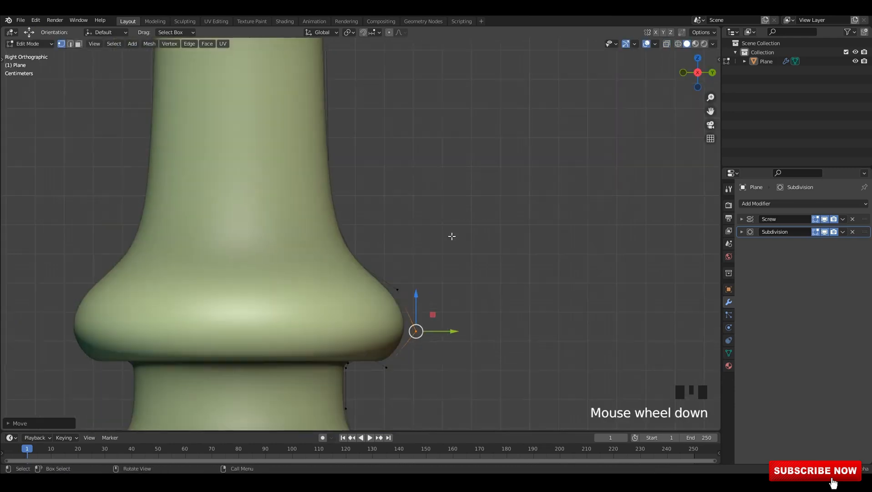
{"action": "middle_click_drag", "start_coordinate": [378, 218], "coordinate": [386, 235], "text": "shift"}
{"action": "key", "text": "ctrl+s"}
{"action": "key", "text": "Tab"}
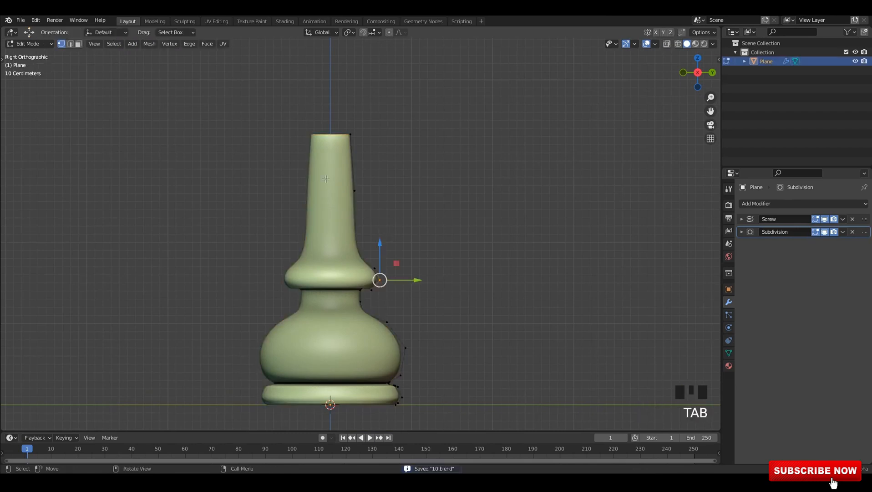
{"action": "scroll", "coordinate": [349, 203], "scroll_direction": "up", "scroll_amount": 3}
{"action": "key", "text": "ctrl+s"}
Nudge the shaft's top vertex slightly inward and check the surface without X-ray.
{"action": "left_click_drag", "start_coordinate": [383, 185], "coordinate": [382, 232]}
{"action": "middle_click_drag", "start_coordinate": [346, 246], "coordinate": [346, 205], "text": "shift"}
{"action": "scroll", "coordinate": [346, 205], "scroll_direction": "up", "scroll_amount": 4}
{"action": "left_click", "coordinate": [336, 242]}
{"action": "key", "text": "alt+z"}
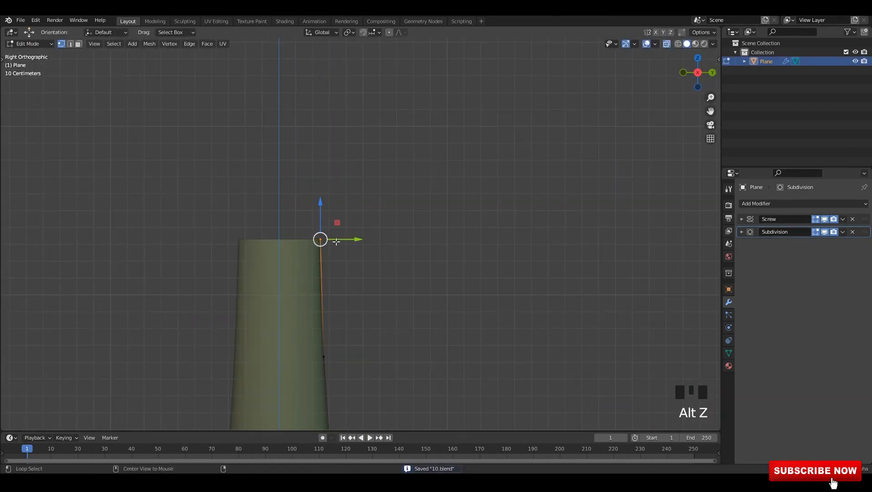
{"action": "left_click_drag", "start_coordinate": [350, 239], "coordinate": [349, 239]}
{"action": "key", "text": "alt+z"}
{"action": "key", "text": "alt+z"}
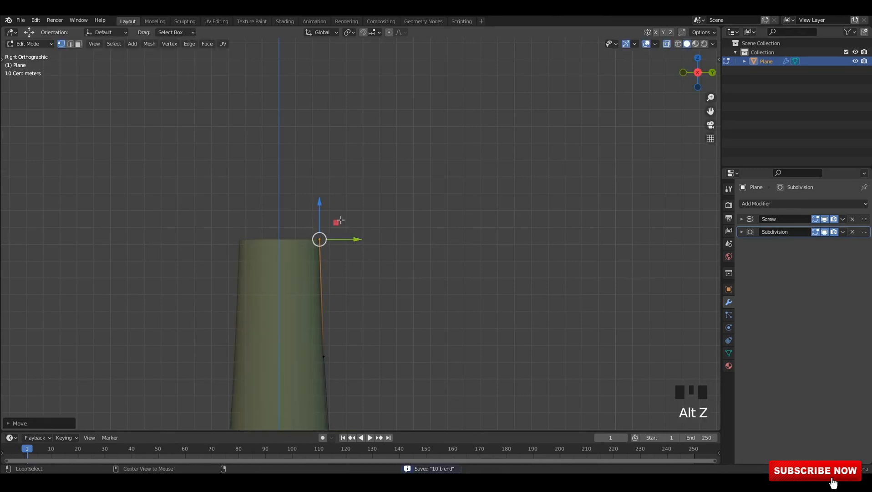
Extrude the shaft's top vertex slightly upward, about 0.033 m outward and up, and about 0.117 m outward as a ring's underside.
{"action": "scroll", "coordinate": [351, 239], "scroll_direction": "up", "scroll_amount": 4}
{"action": "middle_click_drag", "start_coordinate": [355, 225], "coordinate": [376, 226], "text": "shift"}
{"action": "scroll", "coordinate": [319, 246], "scroll_direction": "up", "scroll_amount": 4}
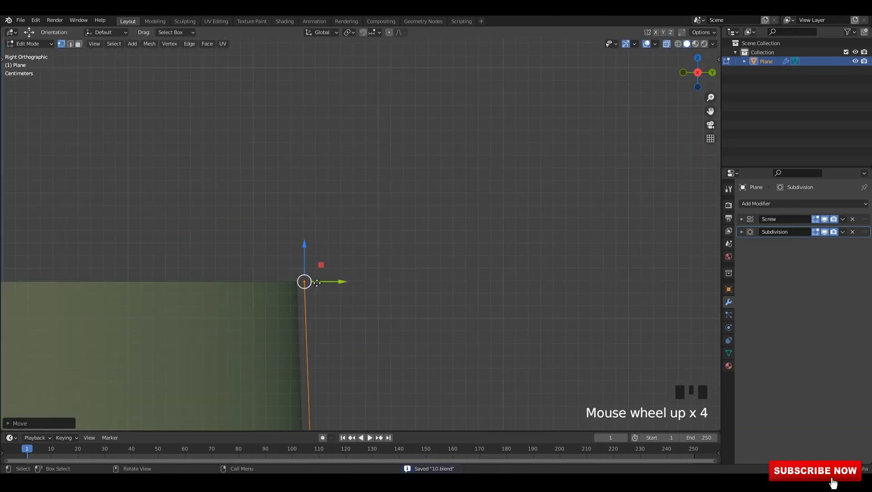
{"action": "key", "text": "e"}
{"action": "left_click", "coordinate": [321, 268]}
{"action": "key", "text": "e"}
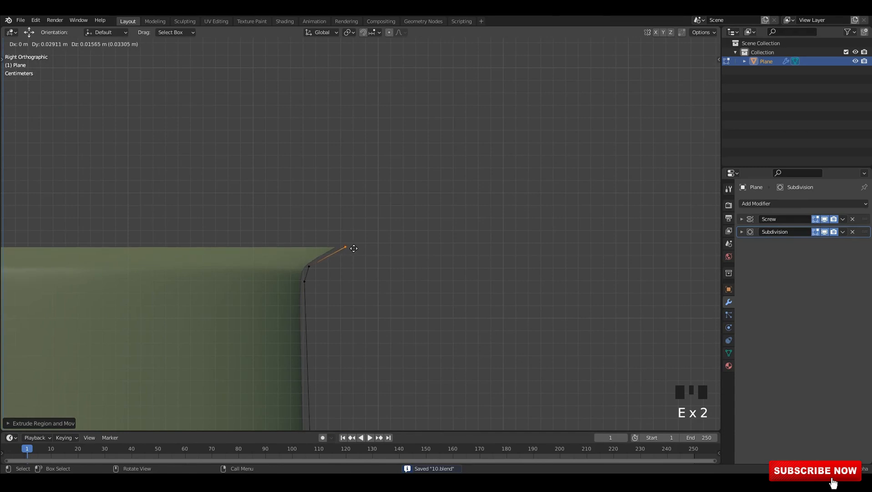
{"action": "left_click", "coordinate": [354, 249]}
{"action": "key", "text": "e"}
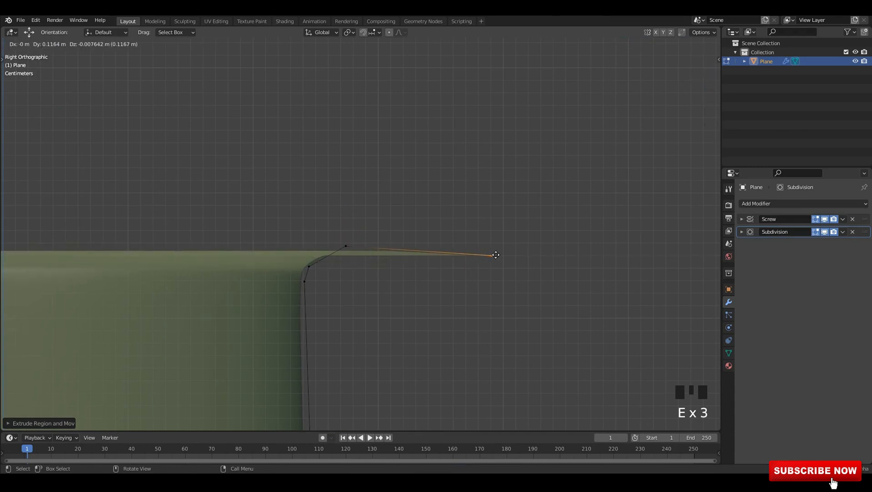
{"action": "left_click", "coordinate": [496, 255]}
Extrude the ring's rounded rim with an edge about 0.044 m upward, one up and inward, and one about 0.069 m inward.
{"action": "middle_click_drag", "start_coordinate": [495, 254], "coordinate": [489, 279], "text": "shift"}
{"action": "key", "text": "e"}
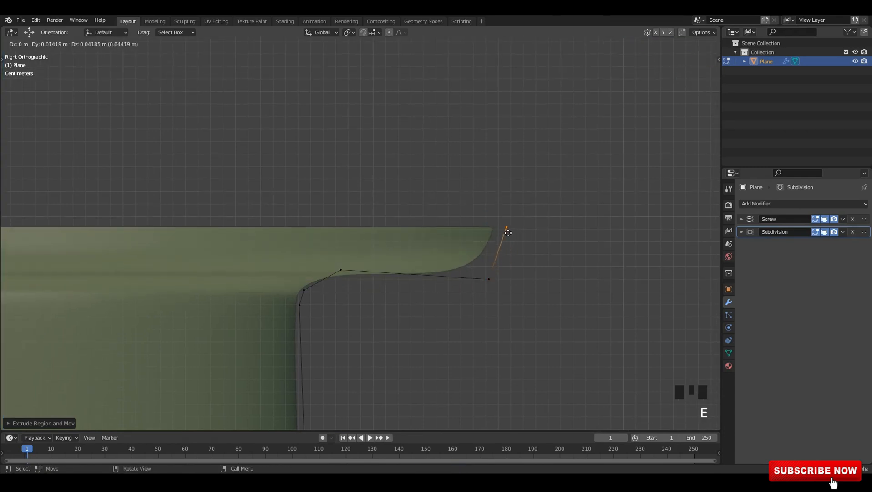
{"action": "left_click", "coordinate": [508, 233]}
{"action": "key", "text": "e"}
{"action": "left_click", "coordinate": [468, 173]}
{"action": "key", "text": "e"}
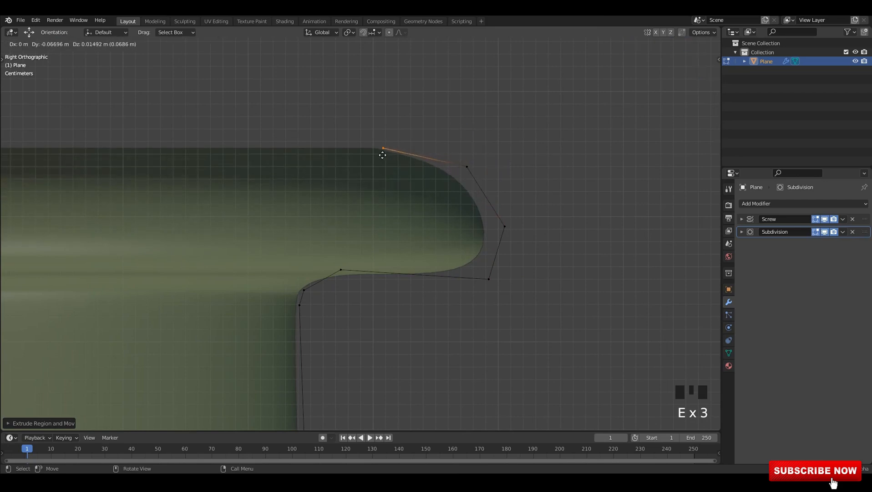
{"action": "left_click", "coordinate": [382, 156]}
Fill out the ring's rim by moving its upper and middle outer vertices outward and its lower outer vertex slightly inward.
{"action": "left_click_drag", "start_coordinate": [454, 136], "coordinate": [499, 180]}
{"action": "left_click_drag", "start_coordinate": [467, 166], "coordinate": [494, 151]}
{"action": "left_click_drag", "start_coordinate": [491, 189], "coordinate": [518, 248]}
{"action": "left_click_drag", "start_coordinate": [504, 236], "coordinate": [509, 239]}
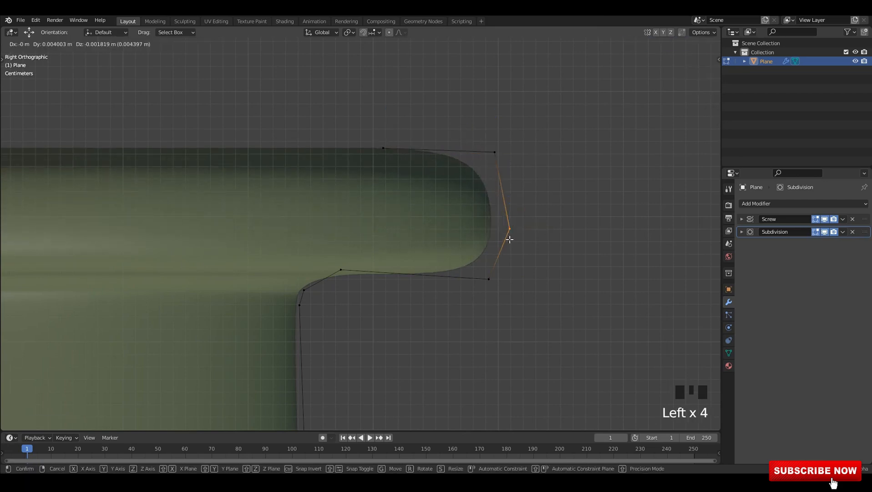
{"action": "left_click", "coordinate": [489, 279]}
{"action": "left_click_drag", "start_coordinate": [489, 279], "coordinate": [476, 279]}
Extrude a narrower second ring from the first ring's top vertex, going up in short edges and ending with an inward edge.
{"action": "middle_click_drag", "start_coordinate": [477, 279], "coordinate": [501, 411], "text": "shift"}
{"action": "left_click", "coordinate": [407, 280]}
{"action": "middle_click_drag", "start_coordinate": [407, 280], "coordinate": [447, 275], "text": "shift"}
{"action": "key", "text": "e"}
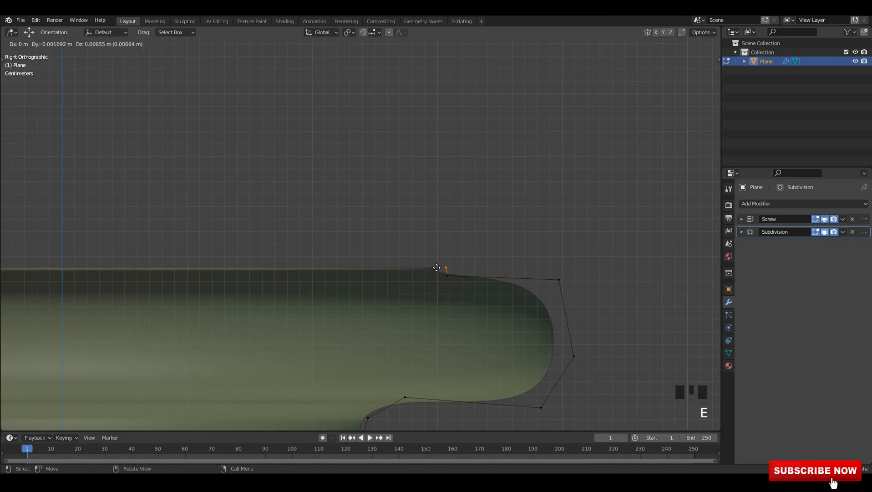
{"action": "left_click", "coordinate": [437, 266]}
{"action": "key", "text": "e"}
{"action": "left_click", "coordinate": [440, 211]}
{"action": "key", "text": "e"}
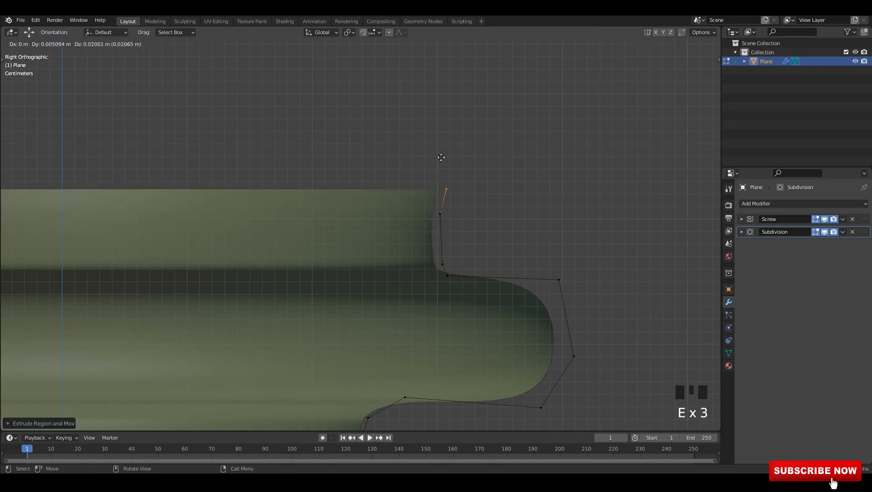
{"action": "key", "text": "e"}
{"action": "left_click", "coordinate": [343, 118]}
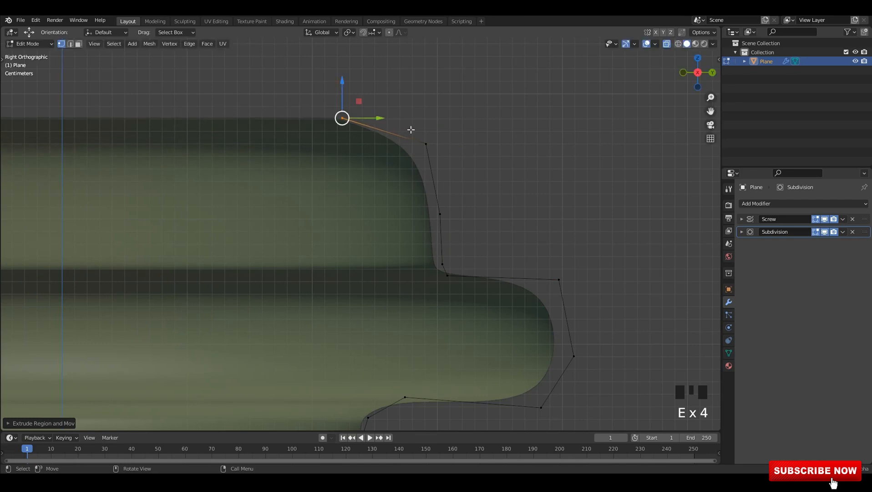
Round the second ring by moving its upper outer vertex inward and down and its lower outer vertex outward.
{"action": "left_click_drag", "start_coordinate": [420, 145], "coordinate": [411, 148]}
{"action": "left_click_drag", "start_coordinate": [464, 168], "coordinate": [423, 224]}
{"action": "left_click_drag", "start_coordinate": [449, 216], "coordinate": [466, 215]}
{"action": "left_click", "coordinate": [440, 263]}
{"action": "left_click_drag", "start_coordinate": [441, 263], "coordinate": [437, 267]}
{"action": "key", "text": "ctrl+z"}
Move the two crease vertices between the rings slightly inward, rotate them, and scale them closer together.
{"action": "left_click_drag", "start_coordinate": [476, 301], "coordinate": [423, 257]}
{"action": "left_click_drag", "start_coordinate": [441, 268], "coordinate": [440, 268]}
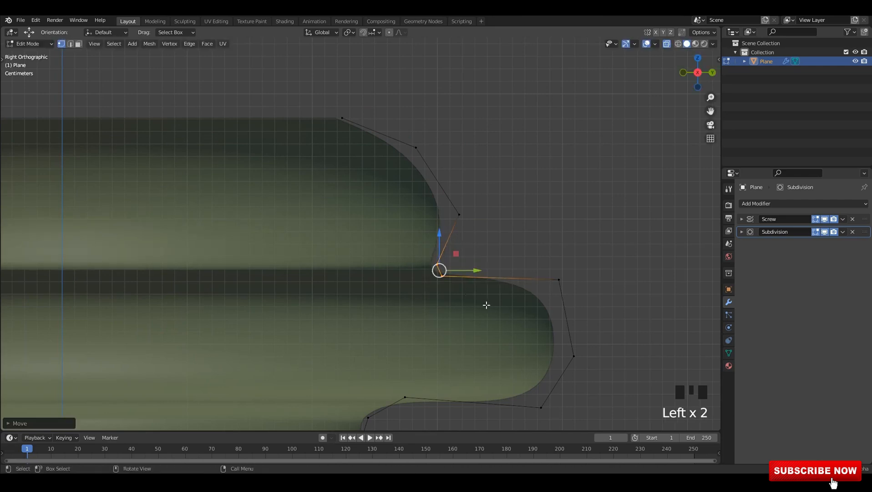
{"action": "key", "text": "r"}
{"action": "left_click", "coordinate": [465, 292]}
{"action": "key", "text": "s"}
{"action": "left_click", "coordinate": [447, 282]}
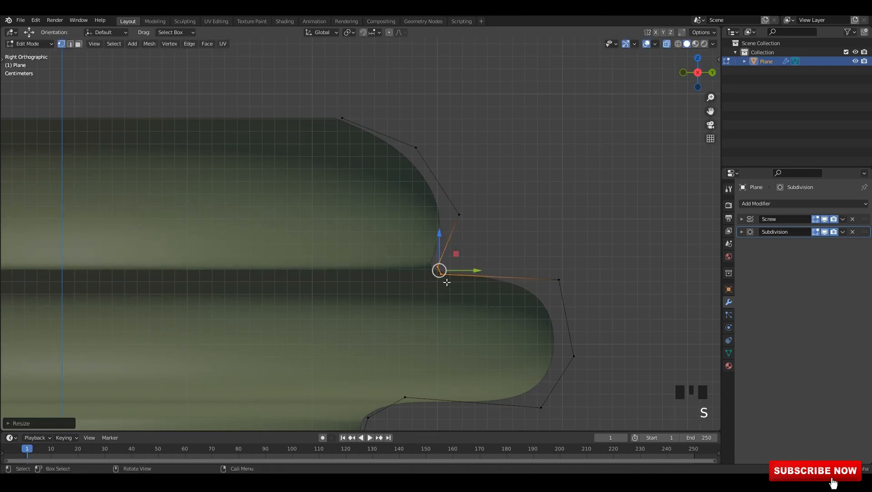
Deepen the crease inward, lower the second ring's lower outer vertex slightly, and move its upper outer vertex outward and up.
{"action": "mouse_move", "coordinate": [437, 274]}
{"action": "left_mouse_down"}
{"action": "mouse_move", "coordinate": [428, 273]}
{"action": "mouse_move", "coordinate": [445, 260]}
{"action": "mouse_move", "coordinate": [425, 265]}
{"action": "left_mouse_up"}
{"action": "left_click", "coordinate": [436, 266]}
{"action": "left_click", "coordinate": [473, 194]}
{"action": "left_click_drag", "start_coordinate": [460, 217], "coordinate": [464, 229]}
{"action": "left_click", "coordinate": [425, 148]}
{"action": "left_click_drag", "start_coordinate": [430, 144], "coordinate": [451, 138]}
{"action": "left_click", "coordinate": [452, 140]}
Check both rings on the whole piece outside edit mode, save the file, and resume editing.
{"action": "scroll", "coordinate": [477, 205], "scroll_direction": "down", "scroll_amount": 6}
{"action": "key", "text": "alt+z"}
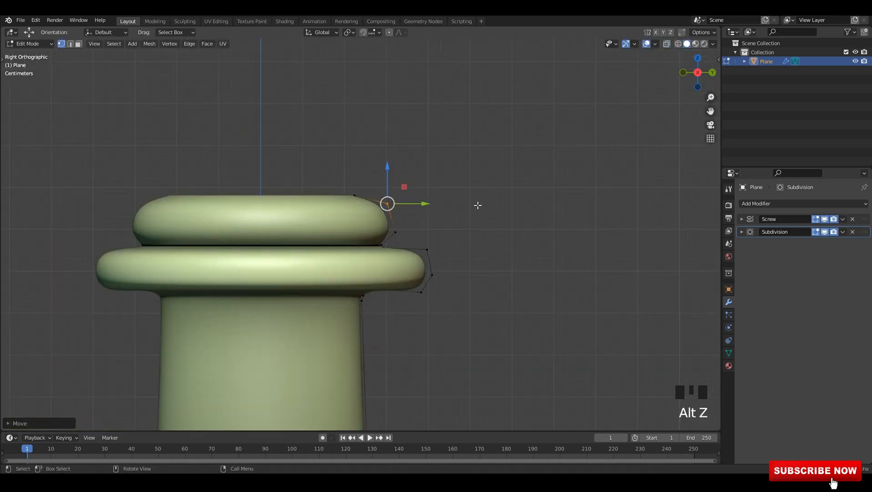
{"action": "scroll", "coordinate": [455, 224], "scroll_direction": "down", "scroll_amount": 6}
{"action": "key", "text": "ctrl+s"}
{"action": "scroll", "coordinate": [370, 220], "scroll_direction": "down", "scroll_amount": 4}
{"action": "scroll", "coordinate": [374, 249], "scroll_direction": "up", "scroll_amount": 4}
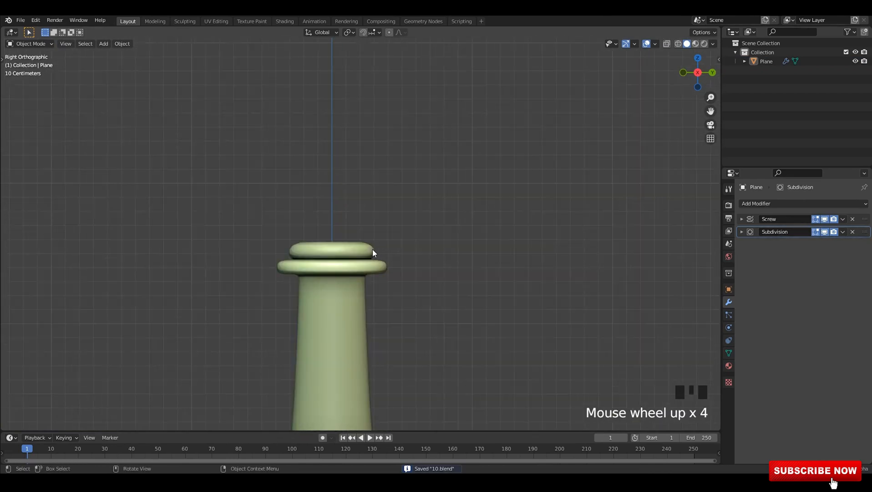
{"action": "key", "text": "Tab"}
Move the crease between the rings outward and up, and raise the second ring's lower outer vertex.
{"action": "scroll", "coordinate": [367, 257], "scroll_direction": "up", "scroll_amount": 7}
{"action": "scroll", "coordinate": [401, 269], "scroll_direction": "up", "scroll_amount": 4}
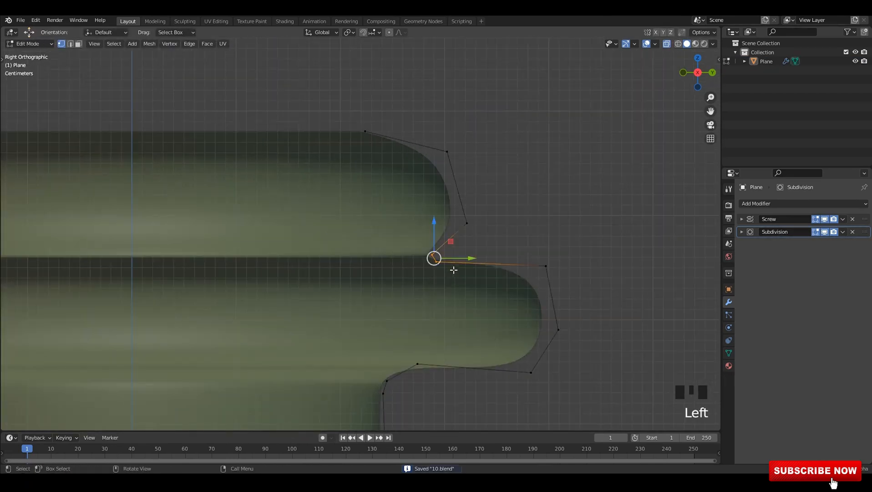
{"action": "left_click_drag", "start_coordinate": [436, 259], "coordinate": [454, 254]}
{"action": "left_click_drag", "start_coordinate": [453, 220], "coordinate": [453, 214]}
{"action": "left_click_drag", "start_coordinate": [458, 247], "coordinate": [468, 211]}
{"action": "left_click", "coordinate": [467, 223]}
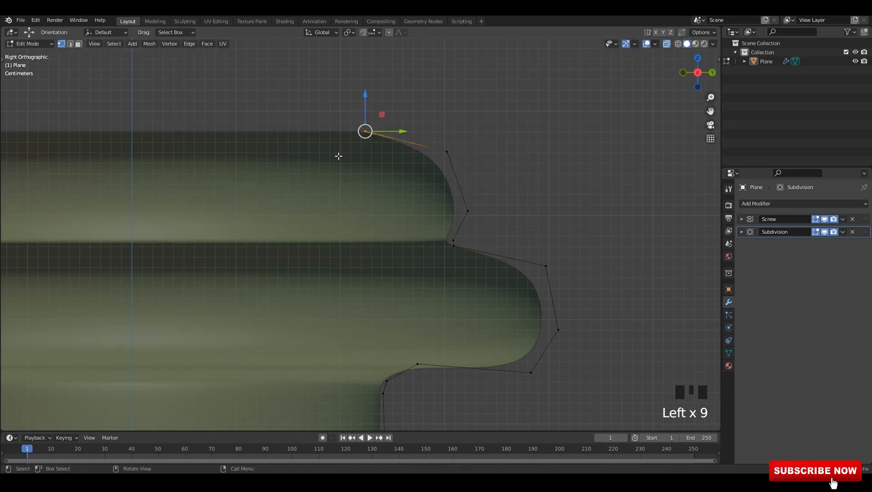
{"action": "key", "text": "alt+z"}
{"action": "key", "text": "alt+z"}
Thicken the lower ring by raising its upper outer vertex, moving its middle vertex outward, and lowering its bottom outer vertex.
{"action": "middle_click_drag", "start_coordinate": [357, 165], "coordinate": [380, 150], "text": "shift"}
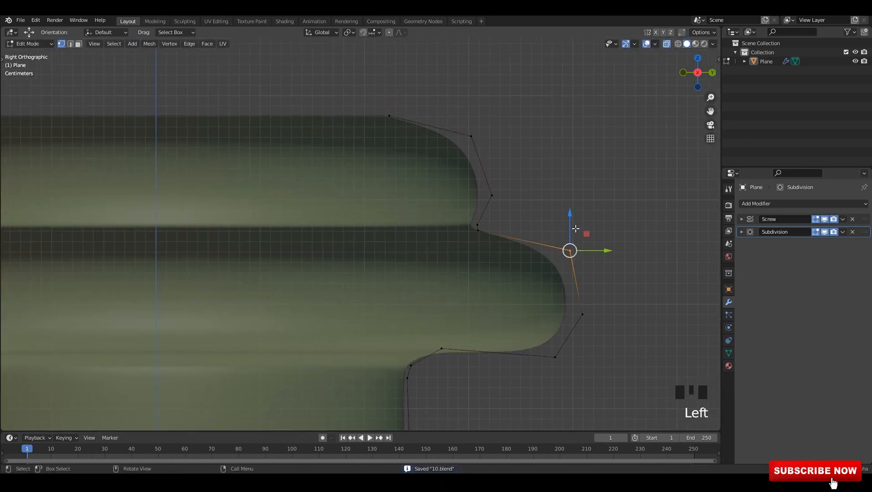
{"action": "left_click_drag", "start_coordinate": [576, 228], "coordinate": [570, 212]}
{"action": "left_click_drag", "start_coordinate": [569, 292], "coordinate": [605, 335]}
{"action": "left_click_drag", "start_coordinate": [582, 314], "coordinate": [595, 300]}
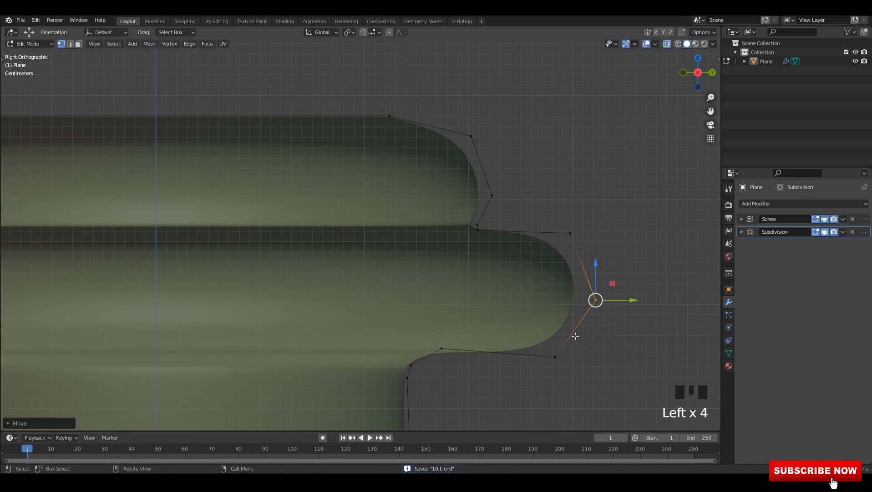
{"action": "left_click", "coordinate": [555, 357]}
{"action": "left_click_drag", "start_coordinate": [555, 357], "coordinate": [551, 370]}
{"action": "left_click", "coordinate": [596, 300]}
{"action": "left_click_drag", "start_coordinate": [596, 270], "coordinate": [581, 282]}
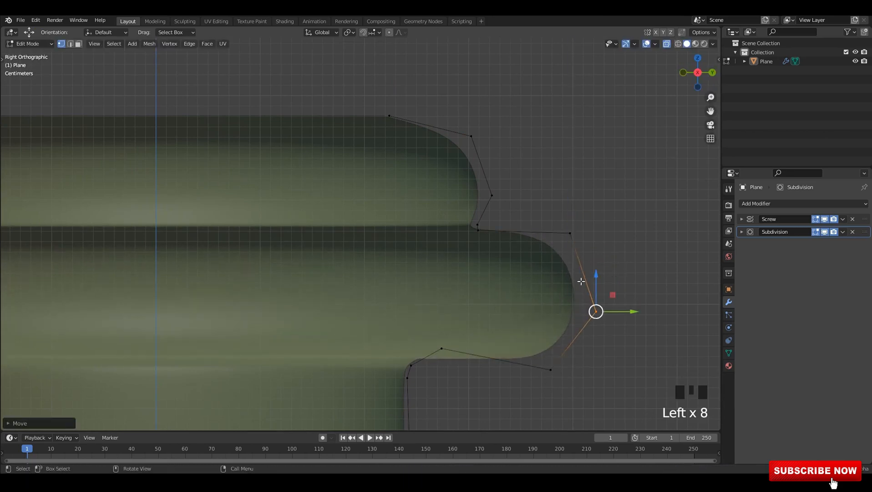
Compare the two rings with X-ray off and on, and save the file.
{"action": "key", "text": "alt+z"}
{"action": "key", "text": "alt+z"}
{"action": "middle_click_drag", "start_coordinate": [383, 120], "coordinate": [509, 295], "text": "shift"}
{"action": "left_click", "coordinate": [459, 290]}
{"action": "key", "text": "alt+z"}
{"action": "key", "text": "alt+z"}
{"action": "key", "text": "ctrl+s"}
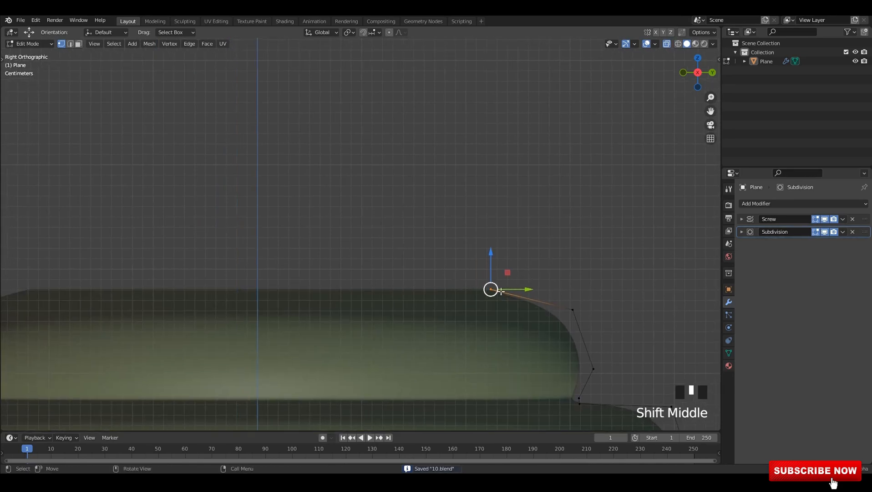
Extrude the second ring's top vertex slightly inward, about 0.019 m upward, and about 0.039 m outward and up.
{"action": "key", "text": "e"}
{"action": "left_click", "coordinate": [484, 288]}
{"action": "key", "text": "e"}
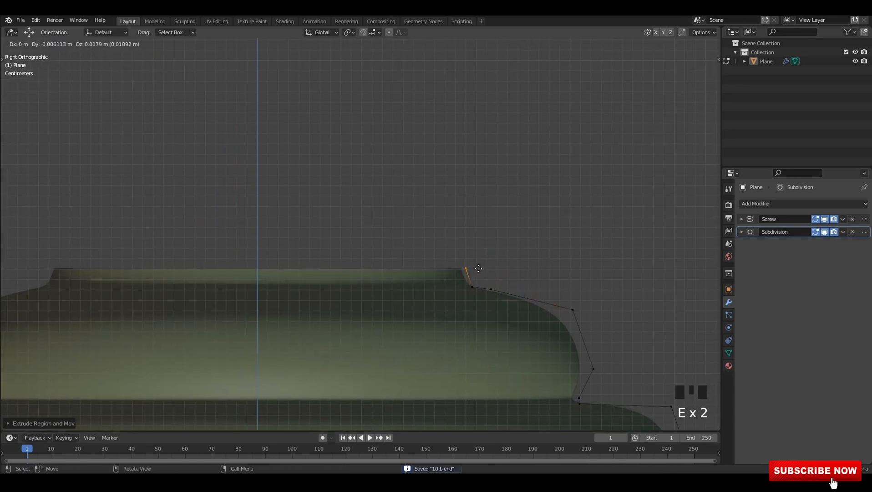
{"action": "left_click", "coordinate": [481, 269]}
{"action": "key", "text": "e"}
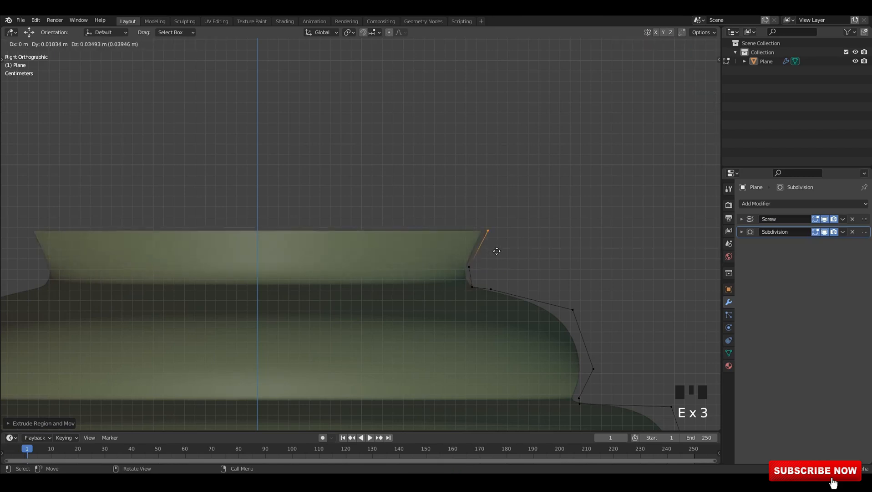
{"action": "left_click", "coordinate": [499, 254]}
Complete the third ring's profile by extruding an upward side edge, an edge about 0.076 m inward, and a short inward edge.
{"action": "key", "text": "e"}
{"action": "left_click", "coordinate": [506, 194]}
{"action": "key", "text": "e"}
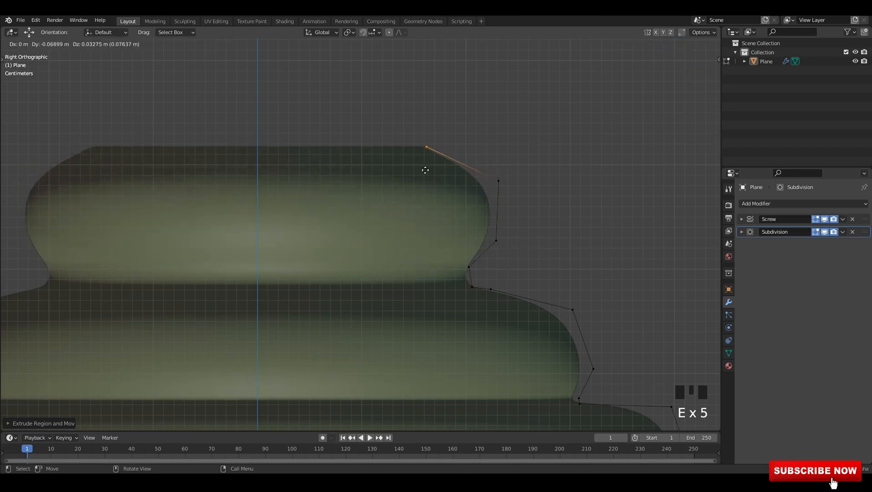
{"action": "left_click", "coordinate": [428, 164]}
{"action": "key", "text": "e"}
{"action": "left_click", "coordinate": [397, 162]}
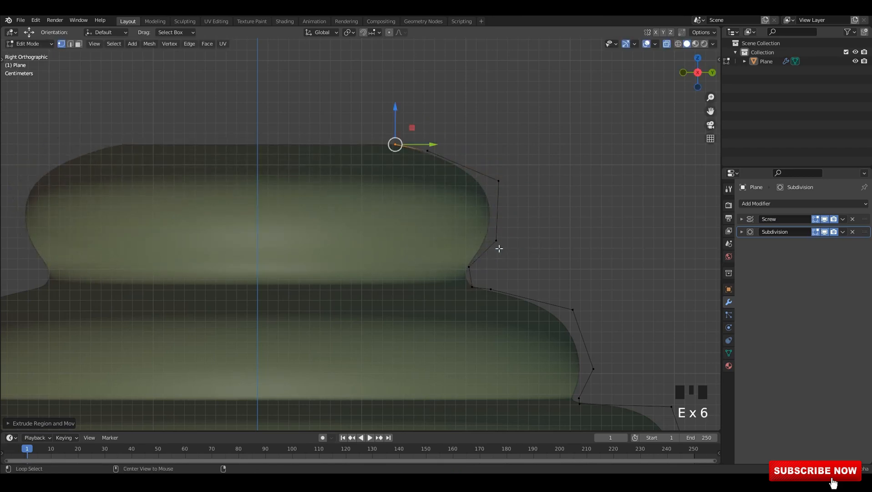
Sharpen the crease below the third ring by moving its vertices inward and scaling them together, with the ring's lower vertex moved down and inward.
{"action": "key", "text": "alt+z"}
{"action": "scroll", "coordinate": [500, 258], "scroll_direction": "down", "scroll_amount": 2}
{"action": "middle_click_drag", "start_coordinate": [500, 258], "coordinate": [490, 197], "text": "shift"}
{"action": "key", "text": "alt+z"}
{"action": "key", "text": "alt+z"}
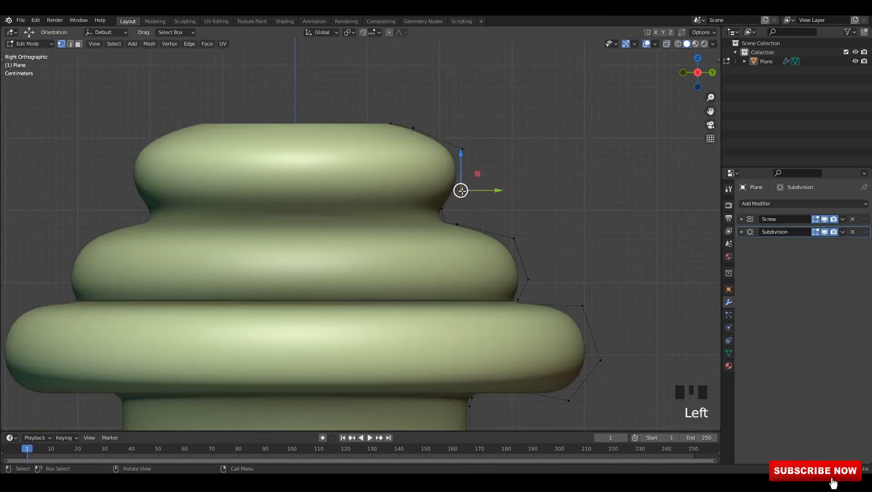
{"action": "left_click_drag", "start_coordinate": [461, 190], "coordinate": [432, 218]}
{"action": "left_click", "coordinate": [444, 222], "text": "shift"}
{"action": "key", "text": "s"}
{"action": "left_click", "coordinate": [488, 244]}
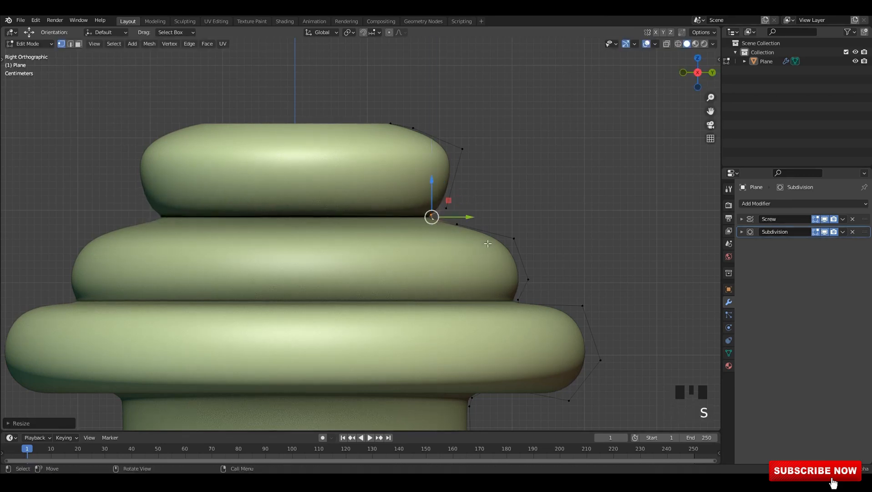
Round the third ring's profile by moving its side vertex down and its upper shoulder vertex outward.
{"action": "left_click_drag", "start_coordinate": [461, 169], "coordinate": [460, 168]}
{"action": "left_click_drag", "start_coordinate": [463, 149], "coordinate": [460, 165]}
{"action": "left_click", "coordinate": [413, 128]}
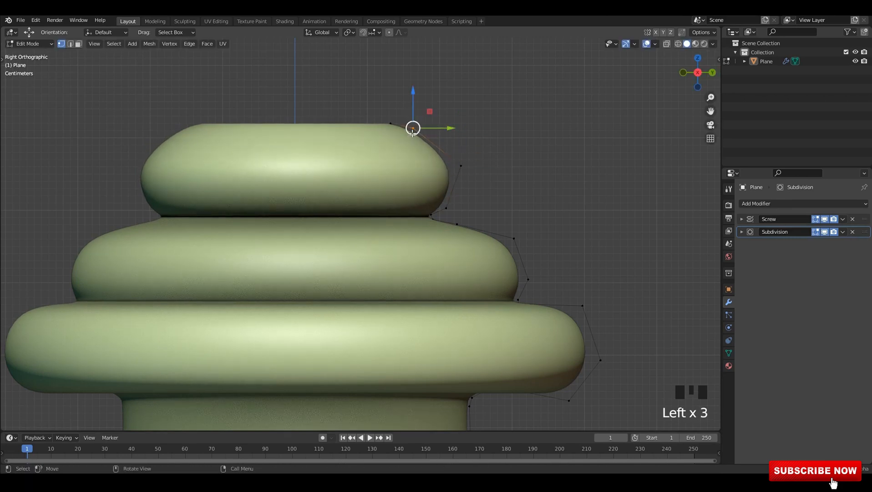
{"action": "left_click_drag", "start_coordinate": [413, 128], "coordinate": [433, 131]}
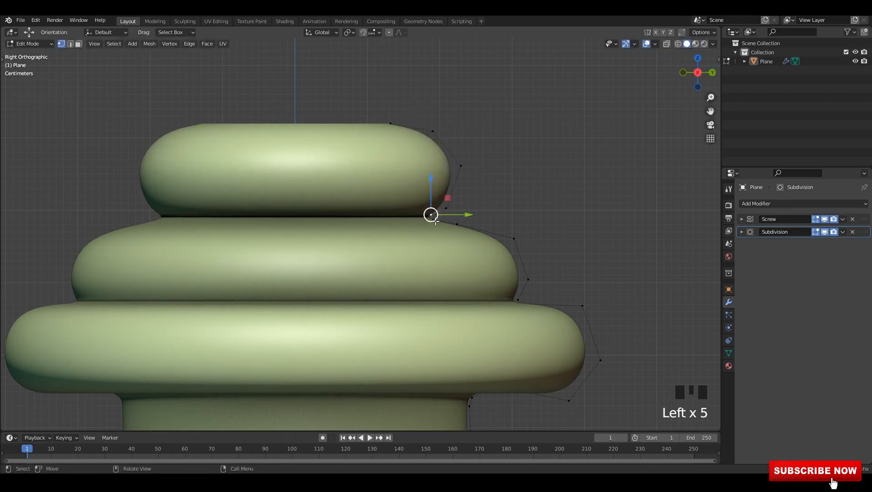
Move the crease vertex beneath the third ring slightly inward and up, and lower the ring's side vertex a little.
{"action": "left_click_drag", "start_coordinate": [438, 194], "coordinate": [427, 213]}
{"action": "left_click", "coordinate": [432, 218]}
{"action": "key", "text": "alt+z"}
{"action": "key", "text": "alt+z"}
{"action": "left_click", "coordinate": [430, 212]}
{"action": "left_click", "coordinate": [430, 211]}
{"action": "left_click_drag", "start_coordinate": [464, 176], "coordinate": [463, 181]}
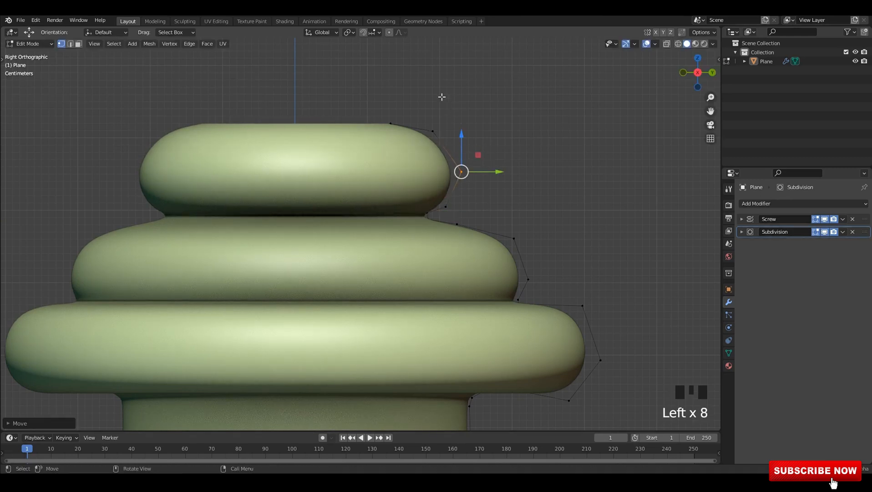
Flatten the third ring by lowering its two top vertices, pull its side and shoulder vertices inward, and check it in Object Mode.
{"action": "left_click_drag", "start_coordinate": [359, 95], "coordinate": [456, 149]}
{"action": "left_click_drag", "start_coordinate": [407, 84], "coordinate": [409, 101]}
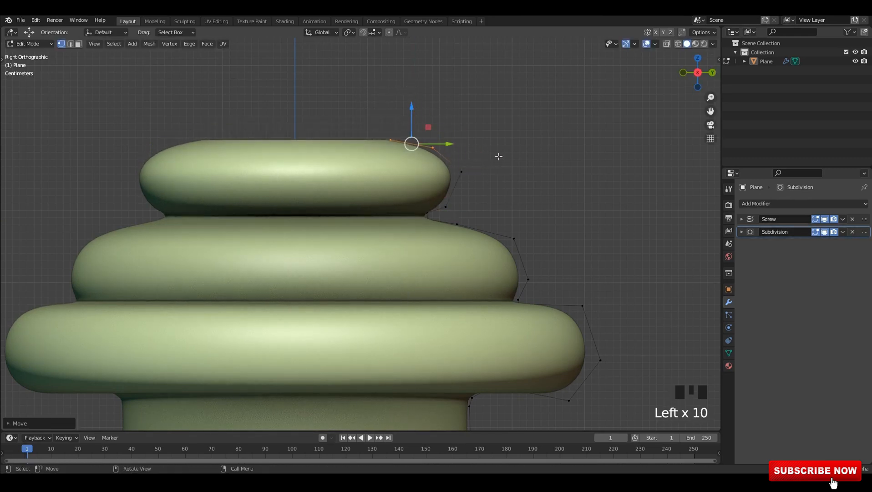
{"action": "mouse_move", "coordinate": [463, 178]}
{"action": "left_mouse_down"}
{"action": "mouse_move", "coordinate": [437, 207]}
{"action": "mouse_move", "coordinate": [452, 180]}
{"action": "left_mouse_up"}
{"action": "left_click", "coordinate": [453, 177]}
{"action": "left_click_drag", "start_coordinate": [467, 111], "coordinate": [434, 153]}
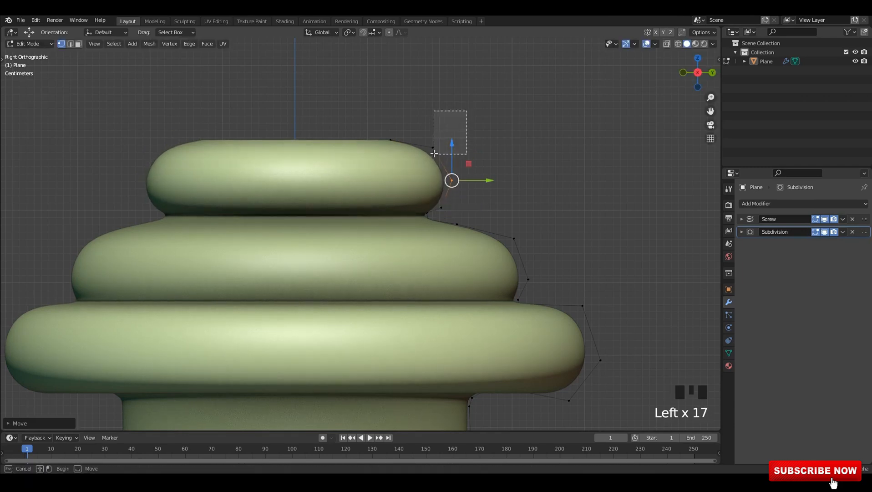
{"action": "scroll", "coordinate": [483, 185], "scroll_direction": "down", "scroll_amount": 5}
{"action": "key", "text": "Tab"}
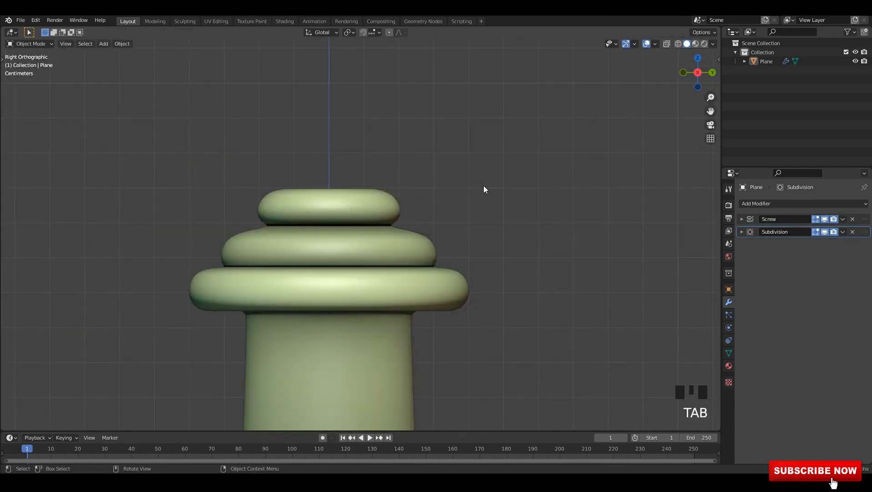
{"action": "scroll", "coordinate": [421, 209], "scroll_direction": "down", "scroll_amount": 5}
Make the second ring fuller by moving its upper, shoulder and lower side vertices outward in Edit Mode.
{"action": "key", "text": "Tab"}
{"action": "scroll", "coordinate": [444, 228], "scroll_direction": "up", "scroll_amount": 10}
{"action": "left_click_drag", "start_coordinate": [457, 224], "coordinate": [524, 240]}
{"action": "left_click", "coordinate": [542, 281]}
{"action": "left_click_drag", "start_coordinate": [529, 281], "coordinate": [530, 284]}
{"action": "left_click_drag", "start_coordinate": [559, 212], "coordinate": [514, 252]}
{"action": "left_click_drag", "start_coordinate": [529, 244], "coordinate": [530, 244]}
{"action": "left_click", "coordinate": [475, 221]}
{"action": "left_click_drag", "start_coordinate": [475, 221], "coordinate": [485, 221]}
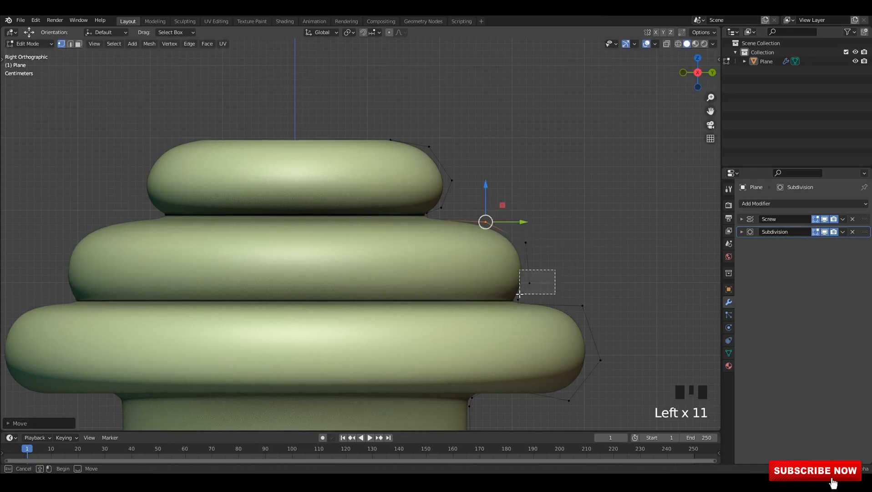
{"action": "left_click_drag", "start_coordinate": [519, 294], "coordinate": [519, 294]}
{"action": "left_click_drag", "start_coordinate": [530, 283], "coordinate": [532, 286]}
Refine the third ring by adjusting its side vertex, lowering its underside vertex, and moving its upper vertices slightly down.
{"action": "left_click", "coordinate": [452, 180]}
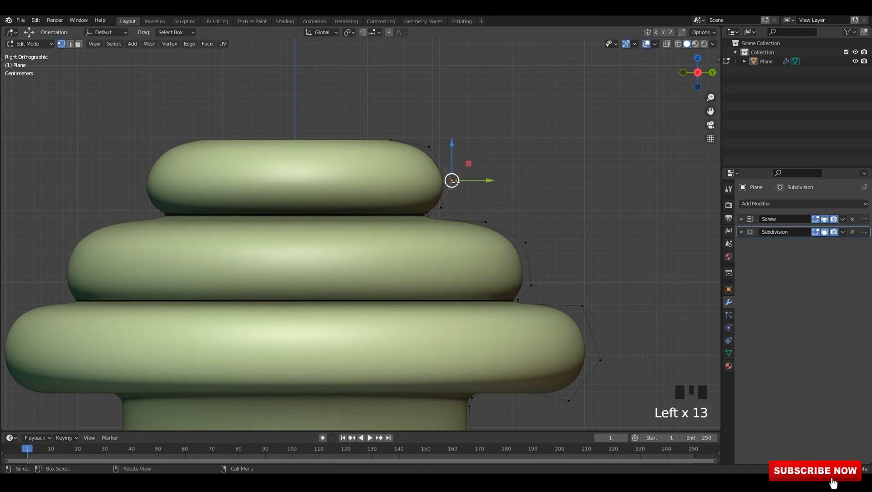
{"action": "left_click_drag", "start_coordinate": [451, 181], "coordinate": [451, 178]}
{"action": "left_click", "coordinate": [441, 208]}
{"action": "left_click_drag", "start_coordinate": [441, 208], "coordinate": [441, 210]}
{"action": "left_click_drag", "start_coordinate": [465, 171], "coordinate": [444, 187]}
{"action": "left_click_drag", "start_coordinate": [454, 179], "coordinate": [454, 181]}
{"action": "left_click_drag", "start_coordinate": [340, 93], "coordinate": [506, 193]}
{"action": "left_click_drag", "start_coordinate": [426, 122], "coordinate": [426, 128]}
Check the three rings with X-ray and against the whole shaft in Object Mode, and save the file.
{"action": "scroll", "coordinate": [449, 182], "scroll_direction": "down", "scroll_amount": 5}
{"action": "key", "text": "alt+z"}
{"action": "key", "text": "alt+z"}
{"action": "key", "text": "alt+z"}
{"action": "key", "text": "Tab"}
{"action": "left_click", "coordinate": [462, 206]}
{"action": "scroll", "coordinate": [432, 216], "scroll_direction": "down", "scroll_amount": 12}
{"action": "middle_click_drag", "start_coordinate": [404, 221], "coordinate": [405, 209], "text": "shift"}
{"action": "scroll", "coordinate": [406, 209], "scroll_direction": "up", "scroll_amount": 6}
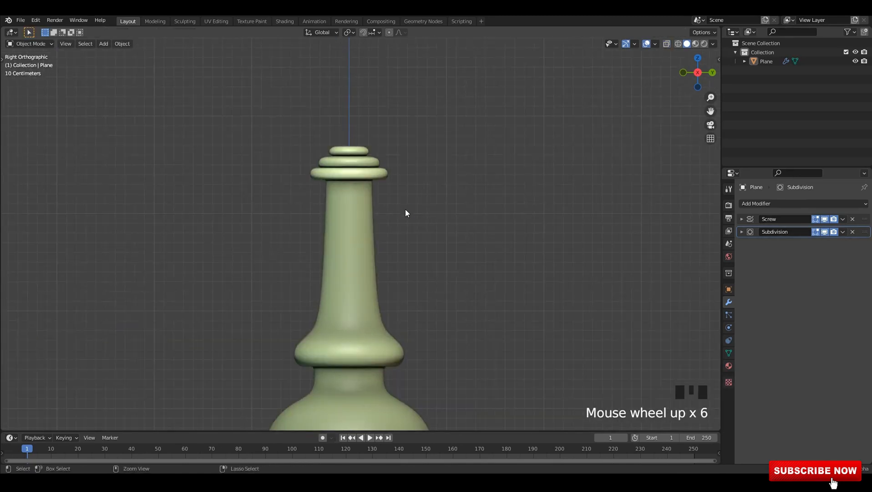
{"action": "key", "text": "ctrl+s"}
Extrude the third ring's inner top vertex about 0.022 m upward and slightly inward in Edit Mode.
{"action": "middle_click_drag", "start_coordinate": [381, 169], "coordinate": [383, 231], "text": "shift"}
{"action": "scroll", "coordinate": [366, 232], "scroll_direction": "up", "scroll_amount": 3}
{"action": "key", "text": "Tab"}
{"action": "scroll", "coordinate": [363, 234], "scroll_direction": "up", "scroll_amount": 5}
{"action": "key", "text": "alt+z"}
{"action": "key", "text": "alt+z"}
{"action": "left_click", "coordinate": [375, 128]}
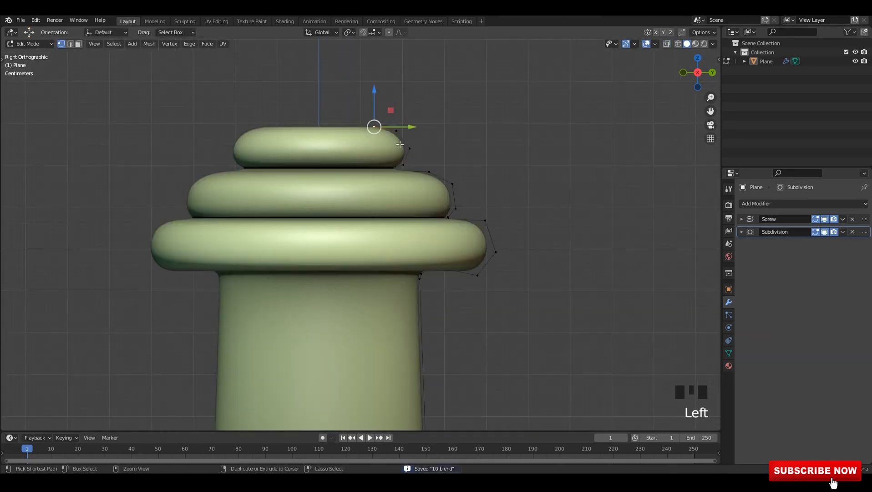
{"action": "key", "text": "alt+z"}
{"action": "scroll", "coordinate": [398, 236], "scroll_direction": "up", "scroll_amount": 1}
{"action": "key", "text": "alt+z"}
{"action": "middle_click_drag", "start_coordinate": [394, 133], "coordinate": [382, 251], "text": "shift"}
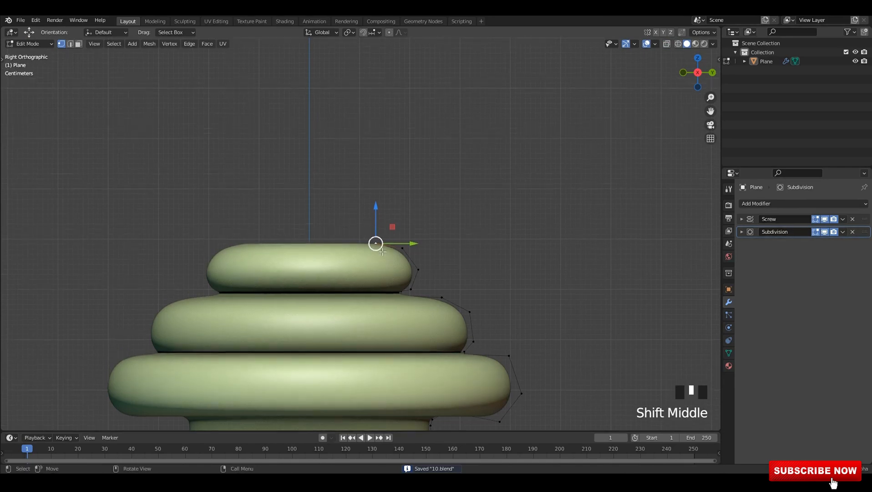
{"action": "key", "text": "e"}
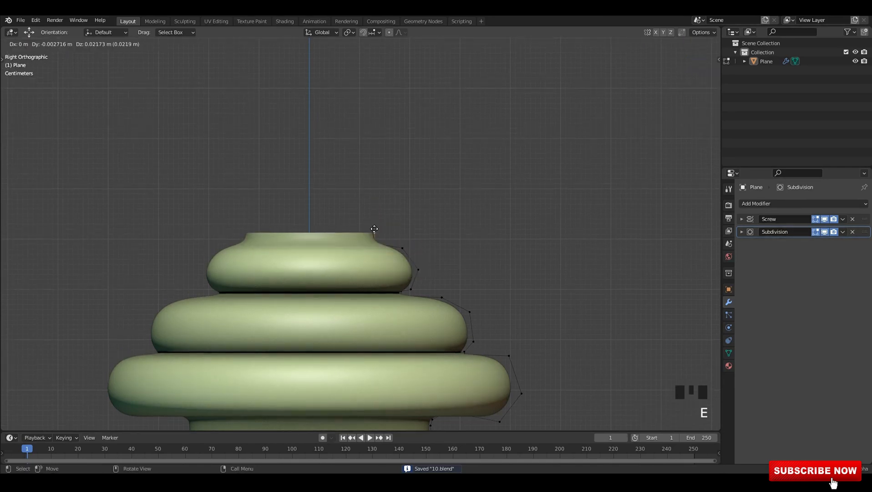
{"action": "left_click", "coordinate": [374, 228]}
Extrude a short outward edge above the third ring and a long flaring edge for the underside of the bishop's head.
{"action": "key", "text": "e"}
{"action": "left_click", "coordinate": [409, 215]}
{"action": "scroll", "coordinate": [400, 223], "scroll_direction": "down", "scroll_amount": 2}
{"action": "middle_click_drag", "start_coordinate": [401, 223], "coordinate": [392, 228], "text": "shift"}
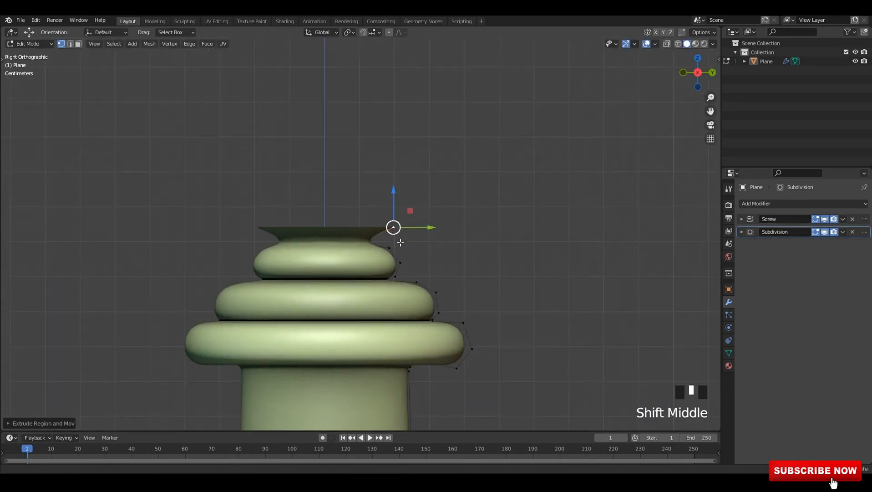
{"action": "key", "text": "e"}
{"action": "left_click", "coordinate": [480, 184]}
{"action": "middle_click_drag", "start_coordinate": [481, 185], "coordinate": [474, 236], "text": "shift"}
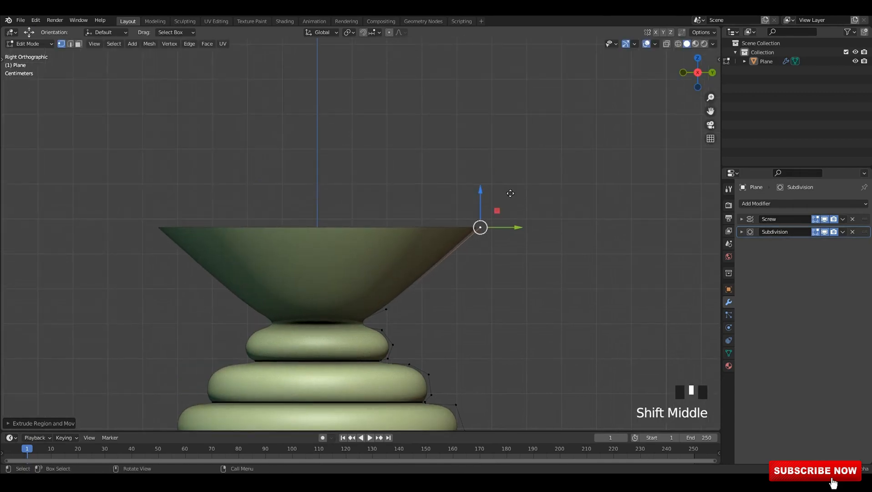
Extrude the head's upward side edge, an inward-sloping edge about 0.48 m long, and a top edge about 0.16 m long toward the axis.
{"action": "key", "text": "e"}
{"action": "left_click", "coordinate": [469, 132]}
{"action": "scroll", "coordinate": [469, 131], "scroll_direction": "down", "scroll_amount": 3}
{"action": "middle_click_drag", "start_coordinate": [469, 132], "coordinate": [462, 266], "text": "shift"}
{"action": "key", "text": "e"}
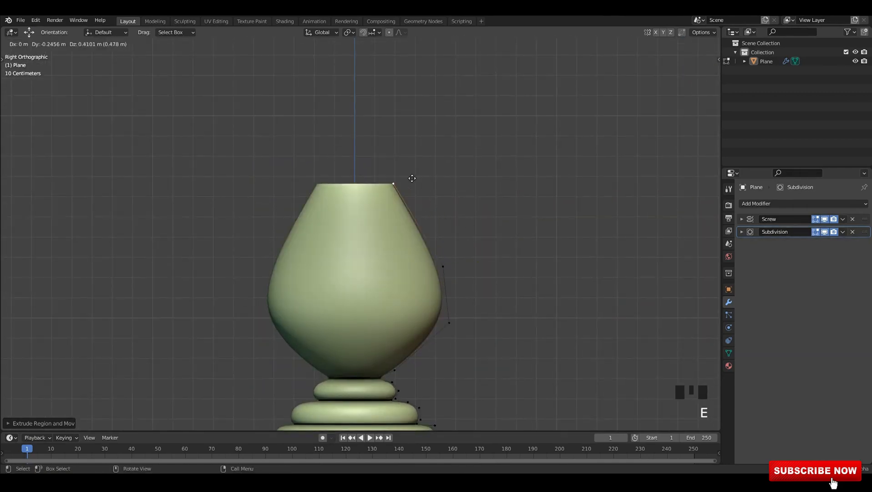
{"action": "left_click", "coordinate": [415, 181]}
{"action": "key", "text": "e"}
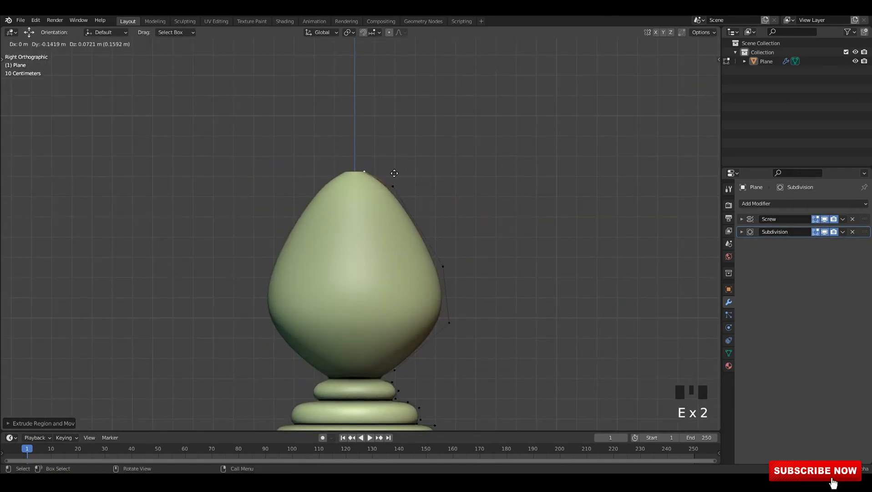
{"action": "left_click", "coordinate": [395, 174]}
Round the head's upper profile by moving its shoulder vertex outward and its side vertex outward and up.
{"action": "left_click_drag", "start_coordinate": [403, 175], "coordinate": [386, 195]}
{"action": "left_click_drag", "start_coordinate": [393, 186], "coordinate": [419, 189]}
{"action": "middle_click_drag", "start_coordinate": [473, 224], "coordinate": [474, 202], "text": "shift"}
{"action": "left_click_drag", "start_coordinate": [475, 202], "coordinate": [438, 251]}
{"action": "left_click_drag", "start_coordinate": [444, 245], "coordinate": [451, 239]}
{"action": "middle_click_drag", "start_coordinate": [452, 239], "coordinate": [451, 187], "text": "shift"}
Reshape the head's underside by repositioning its lower side vertex and moving the vertex above the neck outward and up.
{"action": "left_click", "coordinate": [450, 251]}
{"action": "left_click_drag", "start_coordinate": [450, 251], "coordinate": [366, 276]}
{"action": "left_click", "coordinate": [430, 275]}
{"action": "scroll", "coordinate": [384, 304], "scroll_direction": "up", "scroll_amount": 2}
{"action": "key", "text": "alt+z"}
{"action": "key", "text": "ctrl+z"}
{"action": "left_click", "coordinate": [387, 305], "text": "shift"}
{"action": "left_click_drag", "start_coordinate": [403, 299], "coordinate": [428, 277]}
{"action": "key", "text": "alt+z"}
{"action": "key", "text": "alt+z"}
Move the head's side vertex slightly inward and down, and nudge the vertex above the neck outward.
{"action": "left_click_drag", "start_coordinate": [506, 201], "coordinate": [467, 250]}
{"action": "left_click_drag", "start_coordinate": [482, 234], "coordinate": [478, 239]}
{"action": "left_click", "coordinate": [425, 279]}
{"action": "left_click_drag", "start_coordinate": [425, 278], "coordinate": [430, 277]}
{"action": "scroll", "coordinate": [432, 268], "scroll_direction": "down", "scroll_amount": 3}
{"action": "key", "text": "alt+z"}
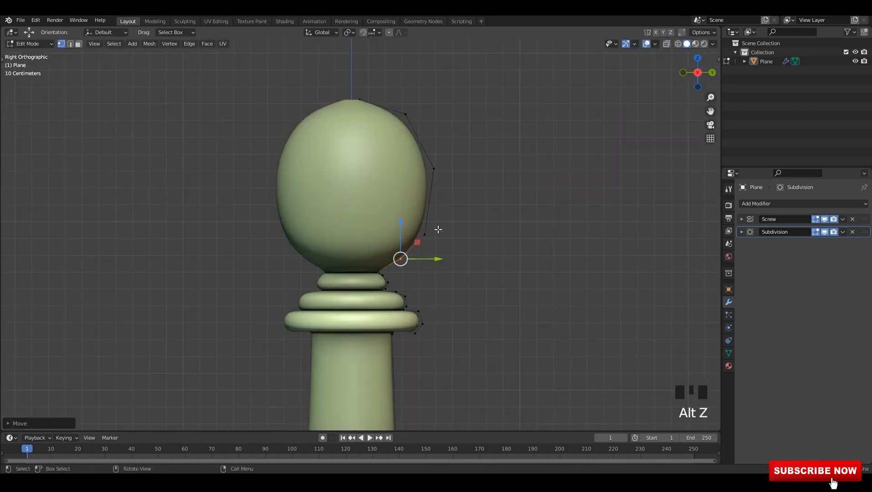
Give the head an egg shape by lowering its shoulder and side vertices and moving its two lower vertices outward.
{"action": "middle_click_drag", "start_coordinate": [441, 208], "coordinate": [451, 253], "text": "shift"}
{"action": "mouse_move", "coordinate": [454, 223]}
{"action": "left_mouse_down"}
{"action": "mouse_move", "coordinate": [436, 238]}
{"action": "mouse_move", "coordinate": [444, 221]}
{"action": "left_mouse_up"}
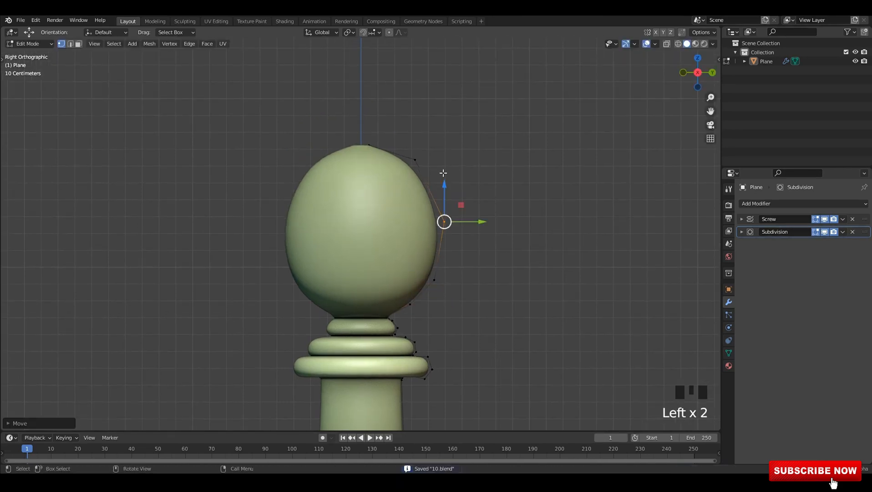
{"action": "left_click_drag", "start_coordinate": [455, 120], "coordinate": [418, 166]}
{"action": "left_click_drag", "start_coordinate": [447, 227], "coordinate": [444, 234]}
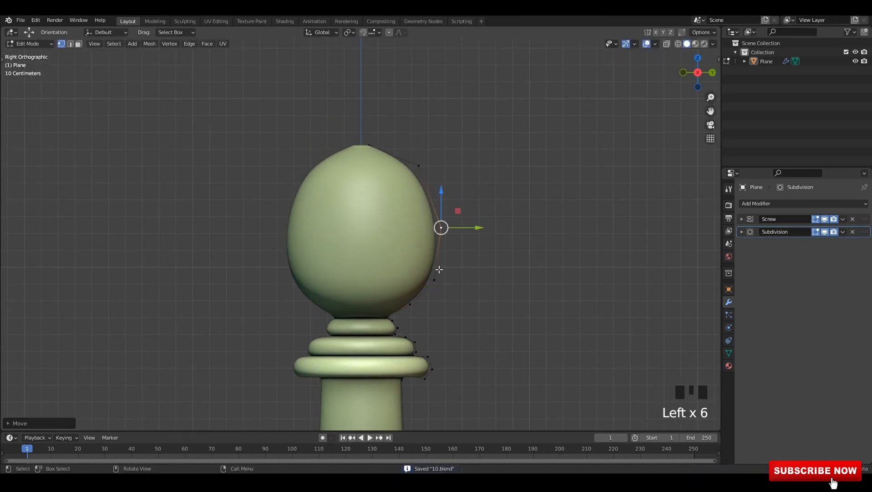
{"action": "left_click_drag", "start_coordinate": [435, 279], "coordinate": [437, 274]}
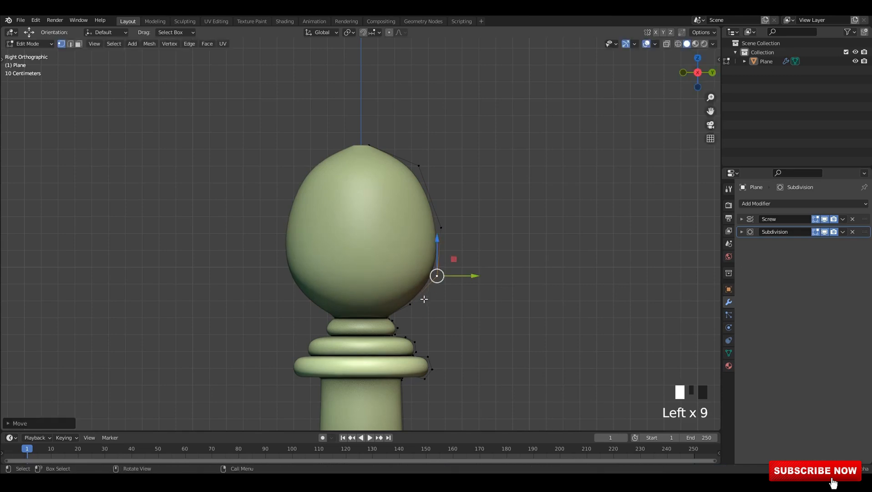
{"action": "left_click_drag", "start_coordinate": [408, 305], "coordinate": [415, 304]}
Widen the opening at the head's top by moving the topmost profile vertex outward and slightly down.
{"action": "scroll", "coordinate": [418, 364], "scroll_direction": "up", "scroll_amount": 1}
{"action": "left_click", "coordinate": [360, 175]}
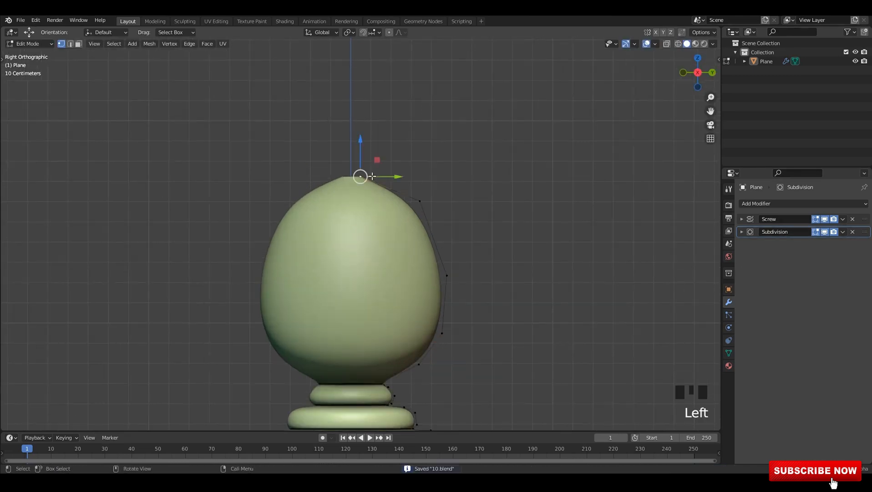
{"action": "scroll", "coordinate": [358, 227], "scroll_direction": "up", "scroll_amount": 2}
{"action": "left_click_drag", "start_coordinate": [360, 228], "coordinate": [406, 228]}
{"action": "left_click_drag", "start_coordinate": [374, 187], "coordinate": [374, 199]}
Move the head's shoulder vertex outward and down, nudge it slightly back inward, and save the file.
{"action": "scroll", "coordinate": [392, 209], "scroll_direction": "down", "scroll_amount": 2}
{"action": "middle_click_drag", "start_coordinate": [407, 216], "coordinate": [413, 165], "text": "shift"}
{"action": "mouse_move", "coordinate": [473, 168]}
{"action": "left_mouse_down", "text": "ctrl"}
{"action": "mouse_move", "coordinate": [425, 206]}
{"action": "mouse_move", "coordinate": [433, 202]}
{"action": "mouse_move", "coordinate": [433, 211]}
{"action": "left_mouse_up", "text": "ctrl"}
{"action": "left_click_drag", "start_coordinate": [468, 248], "coordinate": [438, 287]}
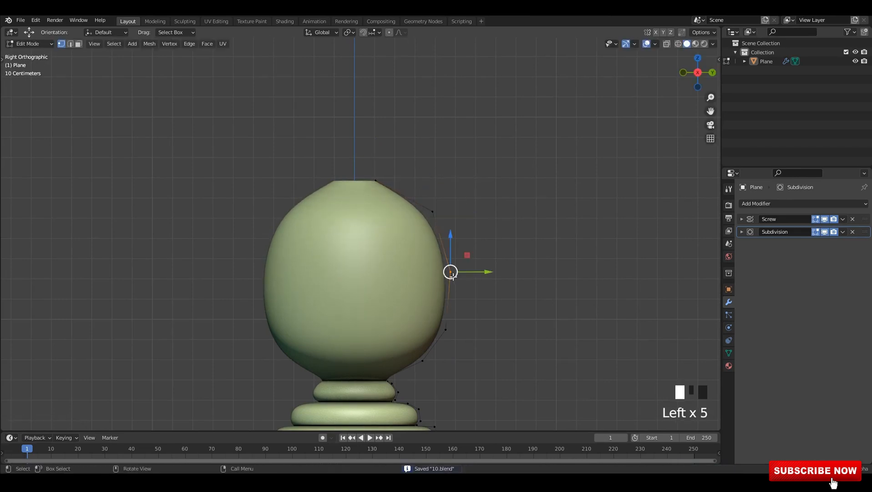
{"action": "left_click_drag", "start_coordinate": [431, 217], "coordinate": [427, 214]}
{"action": "middle_click_drag", "start_coordinate": [466, 258], "coordinate": [476, 226], "text": "shift"}
{"action": "key", "text": "ctrl+s"}
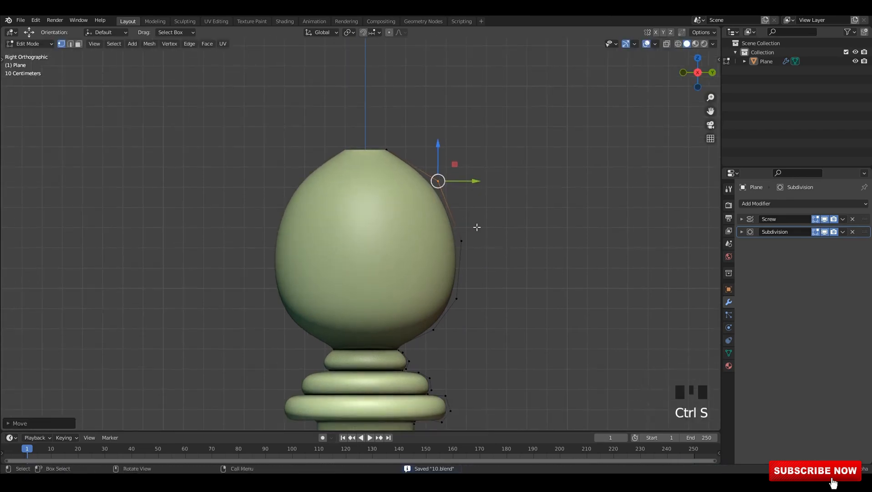
Move the head's lower side vertex outward to fill out the base of the head, and save the file.
{"action": "left_click_drag", "start_coordinate": [462, 240], "coordinate": [462, 305]}
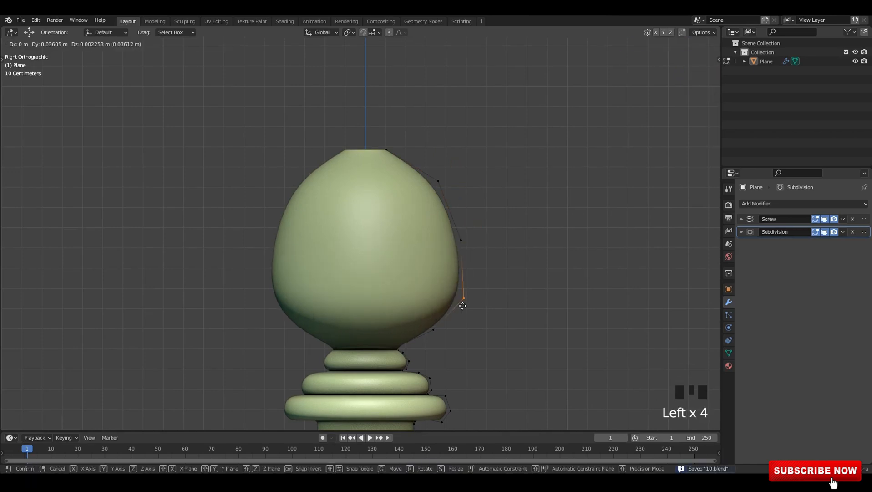
{"action": "left_click", "coordinate": [459, 305]}
{"action": "scroll", "coordinate": [454, 302], "scroll_direction": "down", "scroll_amount": 6}
{"action": "scroll", "coordinate": [446, 286], "scroll_direction": "up", "scroll_amount": 4, "text": "shift"}
{"action": "scroll", "coordinate": [446, 287], "scroll_direction": "up", "scroll_amount": 3}
{"action": "middle_click_drag", "start_coordinate": [446, 286], "coordinate": [421, 236], "text": "shift"}
{"action": "key", "text": "ctrl+s"}
{"action": "scroll", "coordinate": [419, 195], "scroll_direction": "up", "scroll_amount": 3, "text": "shift"}
{"action": "scroll", "coordinate": [419, 196], "scroll_direction": "up", "scroll_amount": 2}
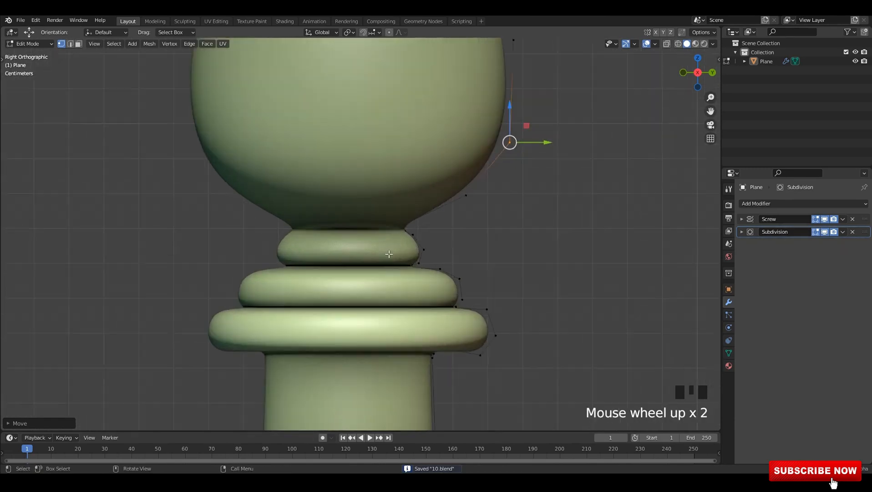
Scale down all of the head's profile vertices together, move them down toward the rings, and save the file.
{"action": "middle_click_drag", "start_coordinate": [479, 182], "coordinate": [414, 242], "text": "shift"}
{"action": "scroll", "coordinate": [414, 241], "scroll_direction": "down", "scroll_amount": 2}
{"action": "left_click_drag", "start_coordinate": [331, 106], "coordinate": [477, 267]}
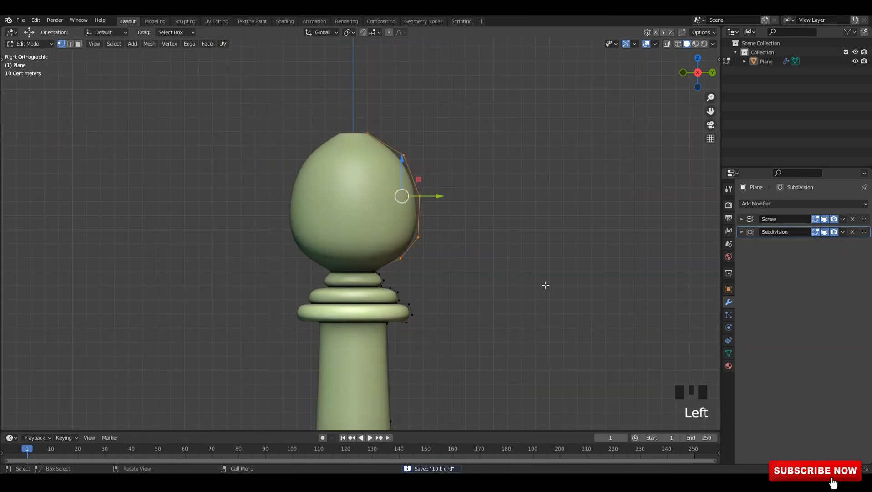
{"action": "key", "text": "s"}
{"action": "left_click", "coordinate": [489, 254]}
{"action": "left_click_drag", "start_coordinate": [401, 162], "coordinate": [398, 193]}
{"action": "key", "text": "ctrl+s"}
Stretch the head's selected profile vertices vertically and move them up above the rings.
{"action": "scroll", "coordinate": [409, 196], "scroll_direction": "up", "scroll_amount": 2}
{"action": "key", "text": "s"}
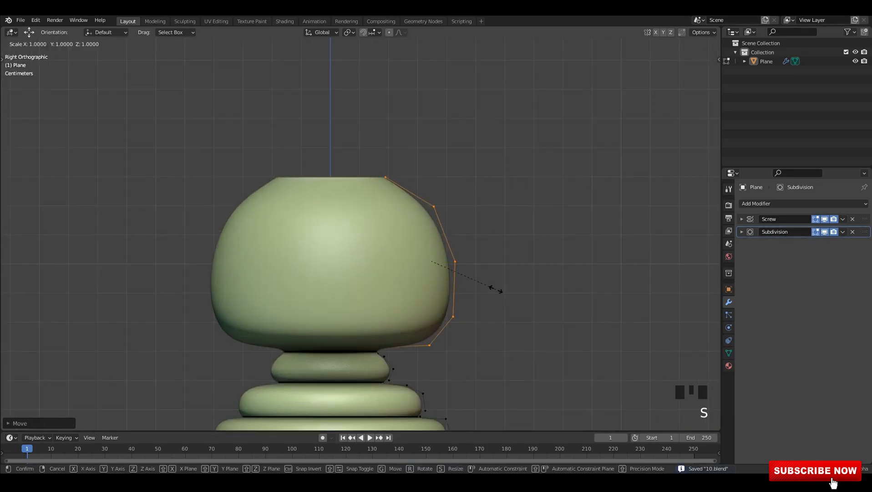
{"action": "left_click", "coordinate": [424, 221]}
{"action": "left_click_drag", "start_coordinate": [431, 215], "coordinate": [428, 167]}
With X-ray on, move the head's bottom and lower side vertices inward and down, and its side vertex outward and down.
{"action": "key", "text": "alt+z"}
{"action": "left_click_drag", "start_coordinate": [419, 316], "coordinate": [406, 328]}
{"action": "left_click_drag", "start_coordinate": [498, 255], "coordinate": [446, 296]}
{"action": "left_click_drag", "start_coordinate": [453, 280], "coordinate": [446, 285]}
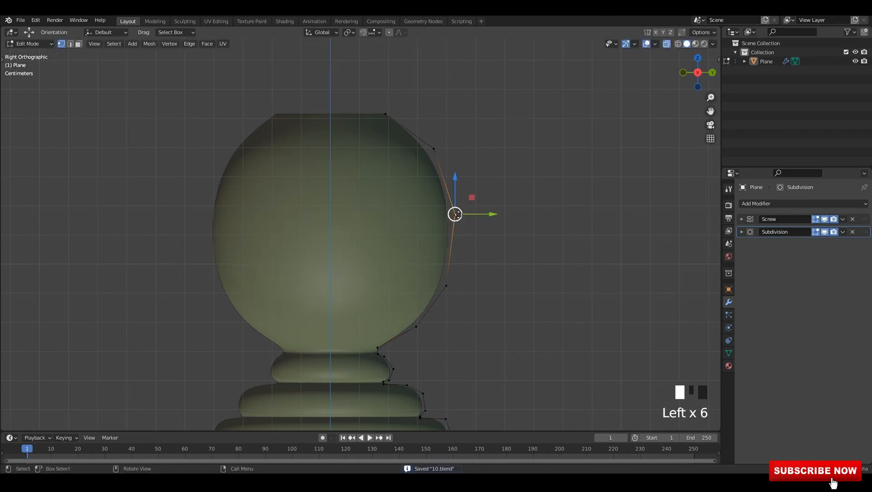
{"action": "left_click_drag", "start_coordinate": [458, 215], "coordinate": [463, 223]}
Compare the head's silhouette in Material Preview and Solid shading, with X-ray on and off.
{"action": "key", "text": "z"}
{"action": "left_click", "coordinate": [695, 44]}
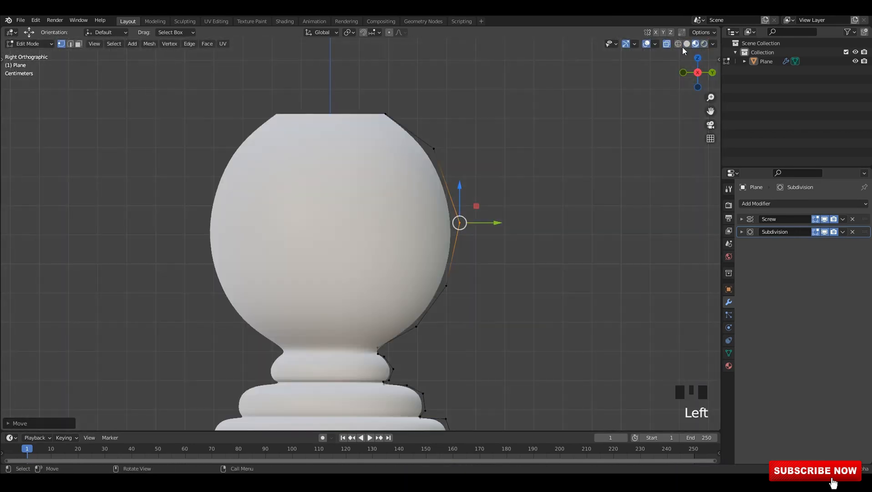
{"action": "key", "text": "alt+z"}
{"action": "key", "text": "alt+z"}
{"action": "key", "text": "alt+z"}
{"action": "key", "text": "alt+z"}
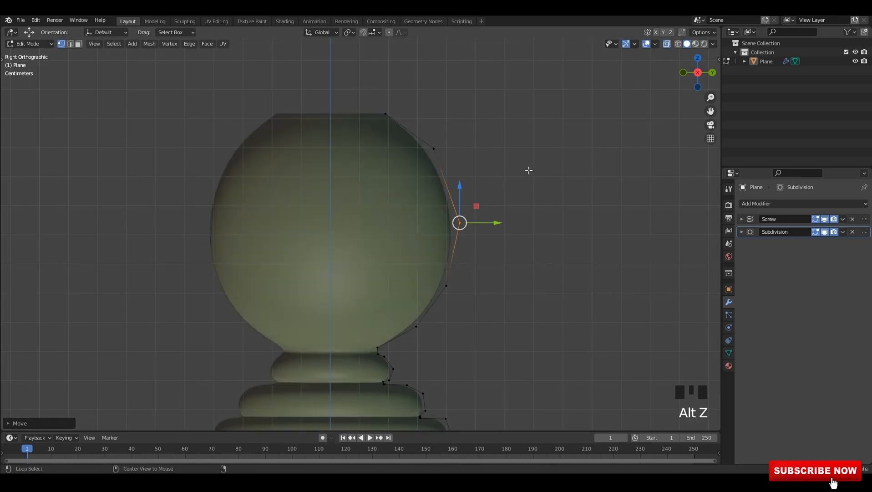
{"action": "key", "text": "alt+z"}
{"action": "key", "text": "alt+z"}
Narrow the head's top opening by moving its topmost vertex inward, and reposition the shoulder vertex inward and up.
{"action": "left_click", "coordinate": [438, 148]}
{"action": "left_click_drag", "start_coordinate": [434, 149], "coordinate": [437, 153]}
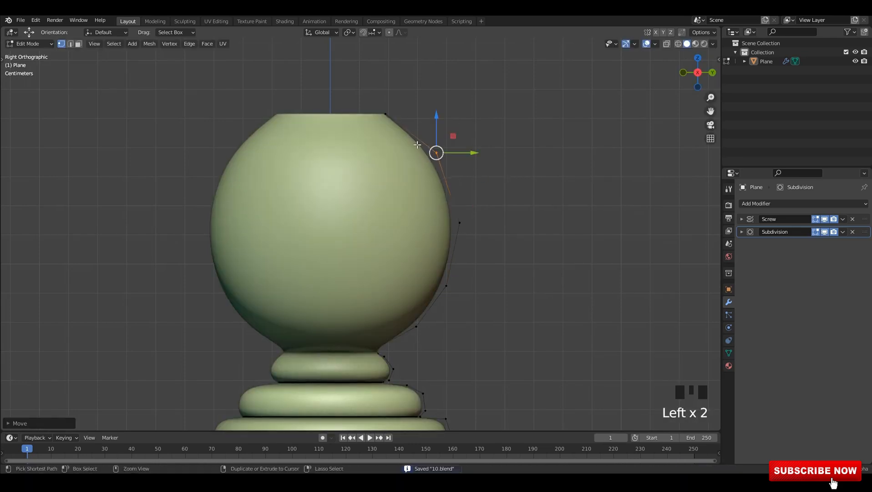
{"action": "left_click_drag", "start_coordinate": [393, 113], "coordinate": [369, 111]}
{"action": "left_click_drag", "start_coordinate": [452, 131], "coordinate": [425, 166]}
{"action": "left_click_drag", "start_coordinate": [437, 153], "coordinate": [429, 138]}
Nudge the head's side vertex and then its shoulder vertex slightly to refine the upper curve.
{"action": "left_click_drag", "start_coordinate": [471, 216], "coordinate": [448, 235]}
{"action": "left_click_drag", "start_coordinate": [458, 222], "coordinate": [454, 216]}
{"action": "left_click_drag", "start_coordinate": [461, 109], "coordinate": [418, 153]}
{"action": "left_click_drag", "start_coordinate": [428, 139], "coordinate": [435, 148]}
{"action": "middle_click_drag", "start_coordinate": [476, 245], "coordinate": [483, 206], "text": "shift"}
Raise the head's bottom vertex slightly with X-ray on, adjust its lower side vertex, and save the file.
{"action": "left_click_drag", "start_coordinate": [490, 210], "coordinate": [444, 260]}
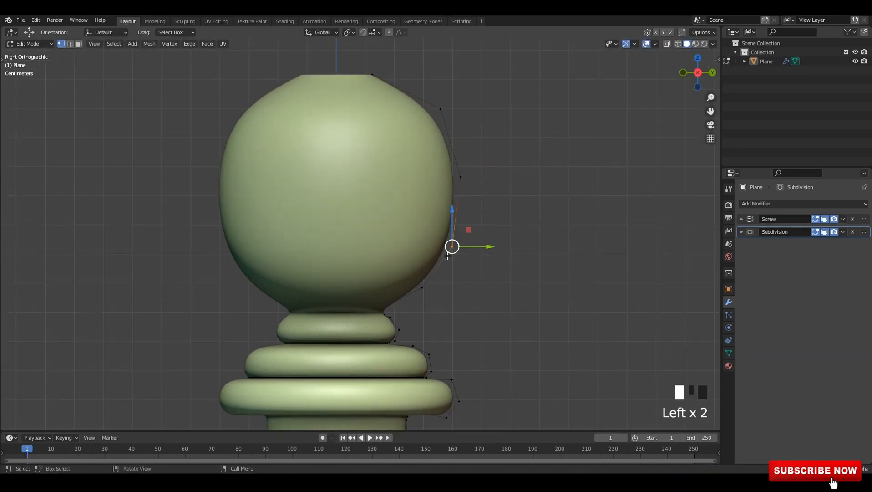
{"action": "left_click", "coordinate": [418, 296]}
{"action": "key", "text": "alt+z"}
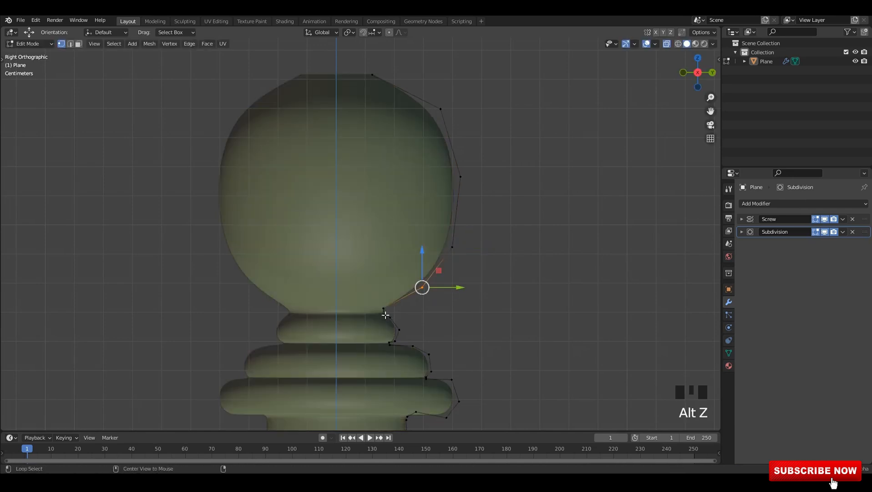
{"action": "left_click_drag", "start_coordinate": [384, 294], "coordinate": [384, 290]}
{"action": "key", "text": "alt+z"}
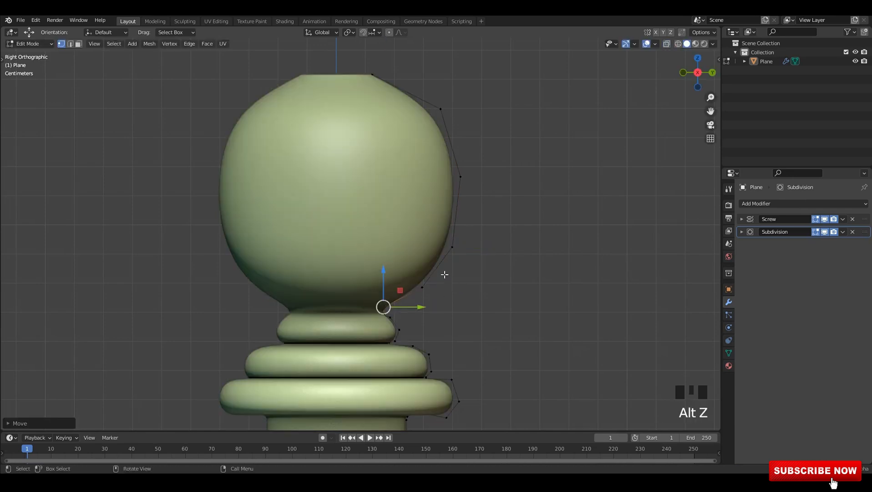
{"action": "left_click", "coordinate": [452, 246]}
{"action": "left_click_drag", "start_coordinate": [452, 246], "coordinate": [459, 253]}
{"action": "middle_click_drag", "start_coordinate": [459, 253], "coordinate": [459, 277], "text": "shift"}
{"action": "key", "text": "ctrl+s"}
Adjust the head's side and shoulder vertices slightly, and check the piece's silhouette in Object Mode.
{"action": "left_click", "coordinate": [461, 200]}
{"action": "left_click_drag", "start_coordinate": [462, 200], "coordinate": [465, 207]}
{"action": "left_click_drag", "start_coordinate": [445, 133], "coordinate": [449, 139]}
{"action": "scroll", "coordinate": [483, 210], "scroll_direction": "down", "scroll_amount": 14}
{"action": "scroll", "coordinate": [451, 265], "scroll_direction": "up", "scroll_amount": 3}
{"action": "key", "text": "Tab"}
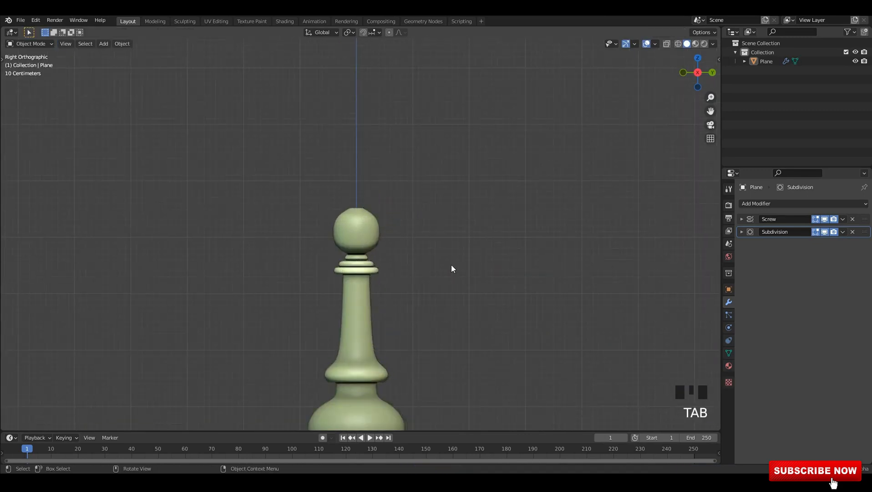
{"action": "middle_click_drag", "start_coordinate": [451, 264], "coordinate": [409, 117], "text": "shift"}
{"action": "scroll", "coordinate": [453, 222], "scroll_direction": "up", "scroll_amount": 3}
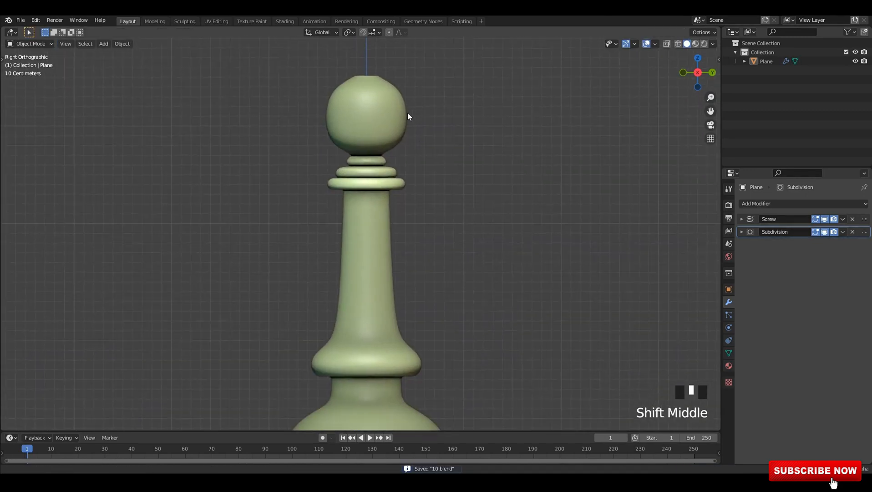
{"action": "scroll", "coordinate": [432, 257], "scroll_direction": "up", "scroll_amount": 4, "text": "shift"}
Extrude the profile's topmost head vertex inward, then outward and up to start a small finial.
{"action": "key", "text": "Tab"}
{"action": "scroll", "coordinate": [432, 257], "scroll_direction": "up", "scroll_amount": 6}
{"action": "key", "text": "alt+z"}
{"action": "scroll", "coordinate": [380, 195], "scroll_direction": "up", "scroll_amount": 2, "text": "shift"}
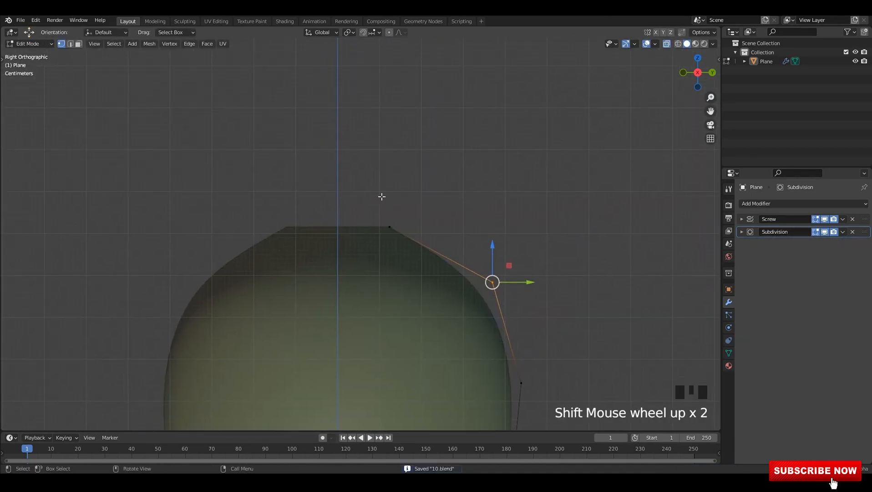
{"action": "left_click", "coordinate": [389, 225]}
{"action": "key", "text": "alt+z"}
{"action": "middle_click_drag", "start_coordinate": [389, 225], "coordinate": [411, 240], "text": "shift"}
{"action": "key", "text": "e"}
{"action": "left_click", "coordinate": [427, 231]}
{"action": "key", "text": "e"}
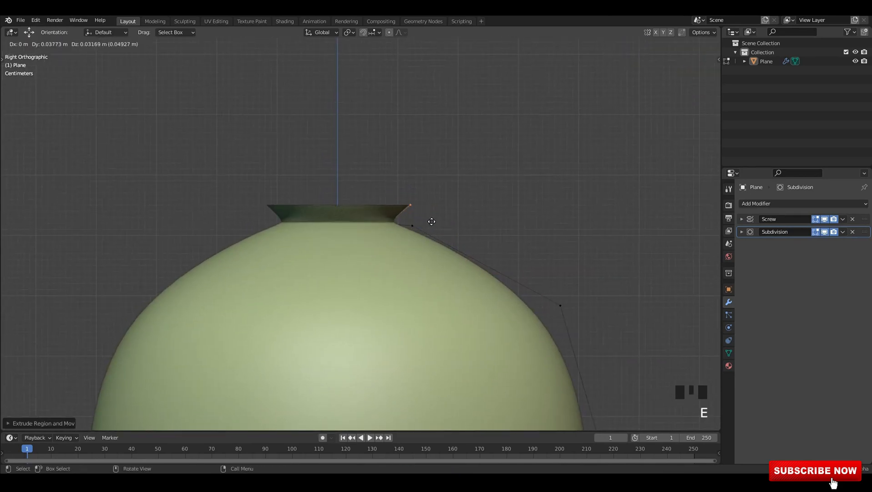
{"action": "left_click", "coordinate": [438, 215]}
Extrude the finial's side and upper corner vertices, and close its top with a vertex on the center axis.
{"action": "key", "text": "e"}
{"action": "left_click", "coordinate": [451, 167]}
{"action": "key", "text": "e"}
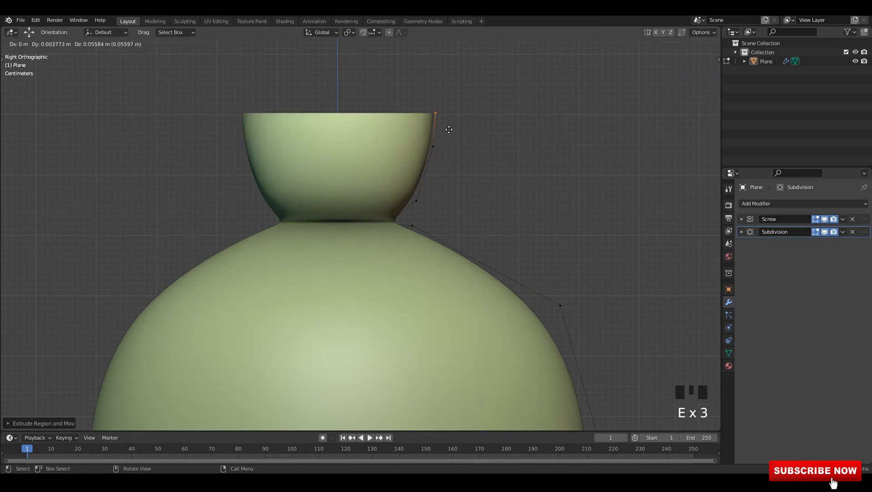
{"action": "left_click", "coordinate": [430, 131]}
{"action": "key", "text": "e"}
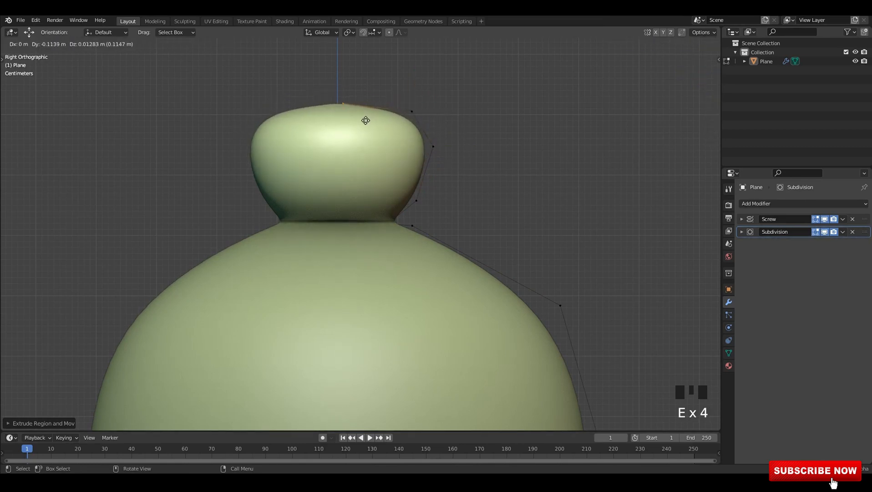
{"action": "left_click", "coordinate": [362, 121]}
{"action": "key", "text": "alt+z"}
{"action": "left_click_drag", "start_coordinate": [342, 78], "coordinate": [342, 88]}
{"action": "key", "text": "alt+z"}
{"action": "key", "text": "alt+z"}
{"action": "key", "text": "alt+z"}
Move the finial's side vertex outward and down, and pull the head's top vertex inward under the finial.
{"action": "left_click", "coordinate": [435, 153]}
{"action": "left_click_drag", "start_coordinate": [436, 156], "coordinate": [439, 162]}
{"action": "left_click", "coordinate": [438, 161]}
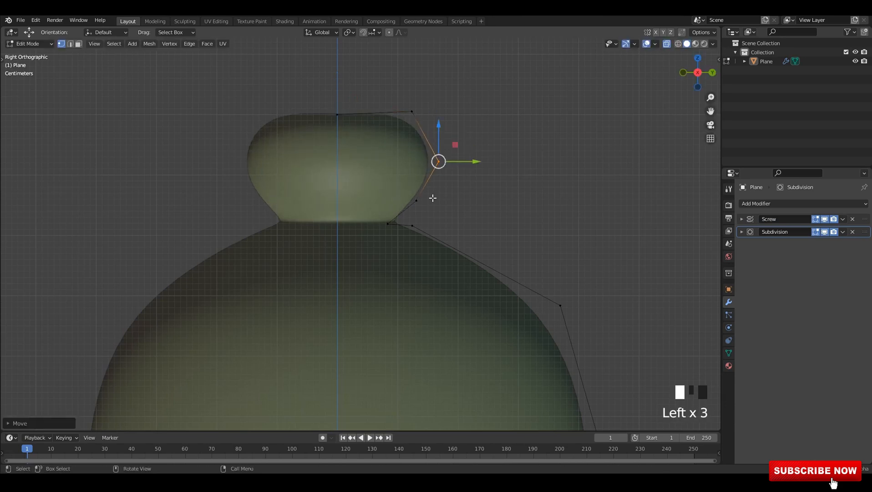
{"action": "left_click_drag", "start_coordinate": [416, 200], "coordinate": [390, 230]}
{"action": "left_click", "coordinate": [413, 226]}
{"action": "left_click_drag", "start_coordinate": [439, 160], "coordinate": [442, 160]}
Flatten the finial by lowering its side and corner vertices, and move its upper corner vertex slightly outward.
{"action": "left_click", "coordinate": [412, 112]}
{"action": "left_click_drag", "start_coordinate": [412, 111], "coordinate": [411, 117]}
{"action": "left_click_drag", "start_coordinate": [423, 215], "coordinate": [414, 219]}
{"action": "left_click", "coordinate": [442, 160]}
{"action": "left_click_drag", "start_coordinate": [442, 160], "coordinate": [441, 171]}
{"action": "key", "text": "alt+z"}
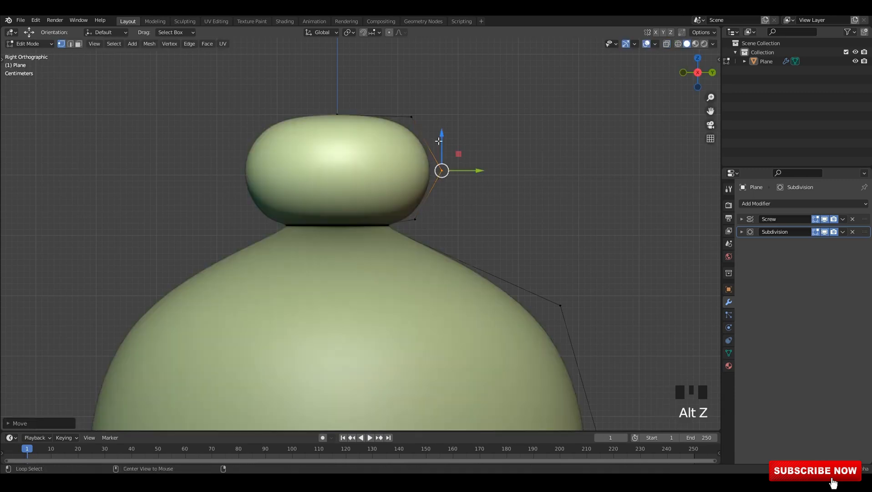
{"action": "key", "text": "alt+z"}
{"action": "left_click_drag", "start_coordinate": [418, 117], "coordinate": [420, 117]}
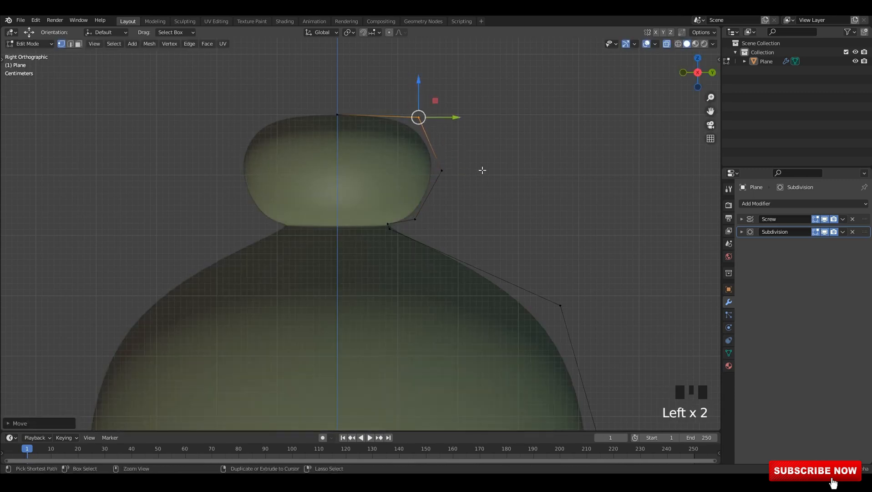
{"action": "key", "text": "alt+z"}
Check the head and finial in Object Mode, return to Edit Mode, and save the file.
{"action": "key", "text": "Tab"}
{"action": "scroll", "coordinate": [436, 189], "scroll_direction": "down", "scroll_amount": 7}
{"action": "middle_click_drag", "start_coordinate": [436, 189], "coordinate": [408, 175], "text": "shift"}
{"action": "key", "text": "Tab"}
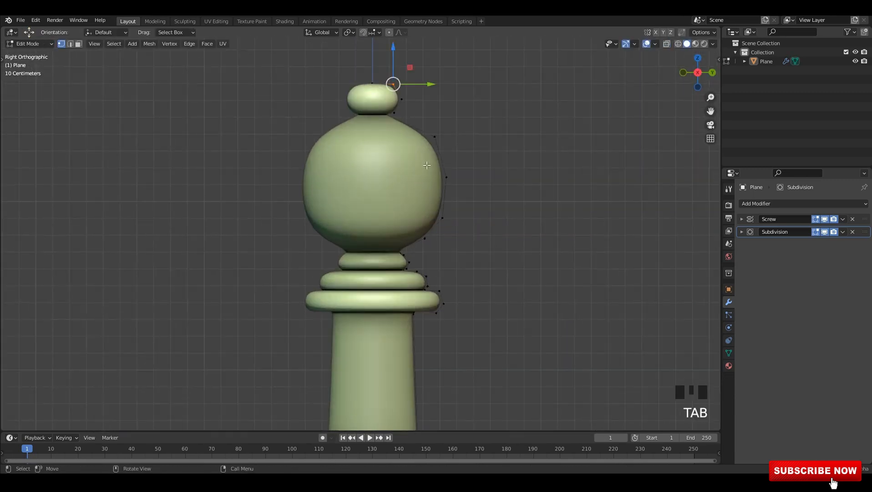
{"action": "scroll", "coordinate": [401, 145], "scroll_direction": "up", "scroll_amount": 4}
{"action": "key", "text": "ctrl+s"}
{"action": "key", "text": "alt+z"}
{"action": "key", "text": "alt+z"}
Move the head's shoulder vertex inward and up, its lower side vertex outward and up, and nudge its bottom vertex.
{"action": "left_click", "coordinate": [483, 145]}
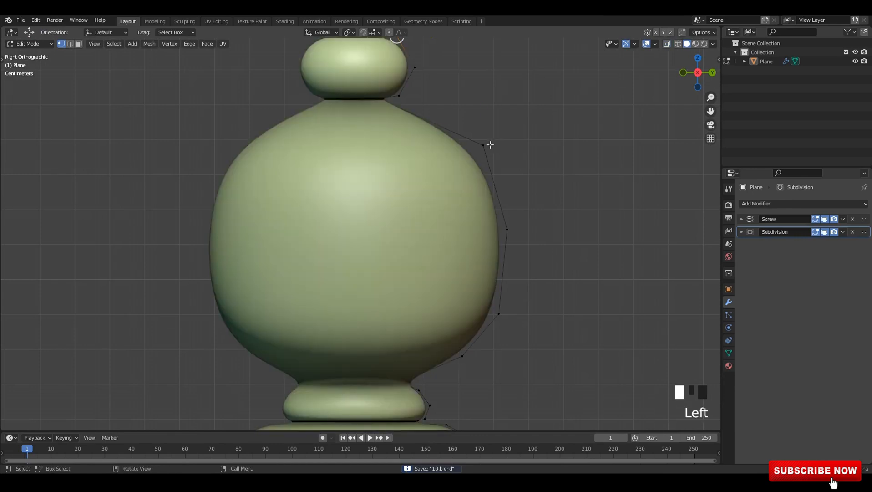
{"action": "left_click_drag", "start_coordinate": [483, 144], "coordinate": [453, 137]}
{"action": "left_click_drag", "start_coordinate": [530, 191], "coordinate": [497, 250]}
{"action": "middle_click_drag", "start_coordinate": [514, 269], "coordinate": [514, 221], "text": "shift"}
{"action": "left_click_drag", "start_coordinate": [516, 234], "coordinate": [486, 288]}
{"action": "left_click_drag", "start_coordinate": [496, 264], "coordinate": [500, 256]}
{"action": "left_click_drag", "start_coordinate": [487, 298], "coordinate": [444, 321]}
{"action": "left_click_drag", "start_coordinate": [454, 311], "coordinate": [453, 312]}
{"action": "scroll", "coordinate": [448, 303], "scroll_direction": "down", "scroll_amount": 2}
{"action": "middle_click_drag", "start_coordinate": [430, 283], "coordinate": [427, 305], "text": "shift"}
{"action": "scroll", "coordinate": [421, 292], "scroll_direction": "down", "scroll_amount": 2}
With X-ray on, move the head's top vertex slightly inward beneath the finial.
{"action": "key", "text": "alt+z"}
{"action": "scroll", "coordinate": [387, 182], "scroll_direction": "up", "scroll_amount": 7}
{"action": "middle_click_drag", "start_coordinate": [384, 150], "coordinate": [376, 304], "text": "shift"}
{"action": "key", "text": "alt+z"}
{"action": "key", "text": "alt+z"}
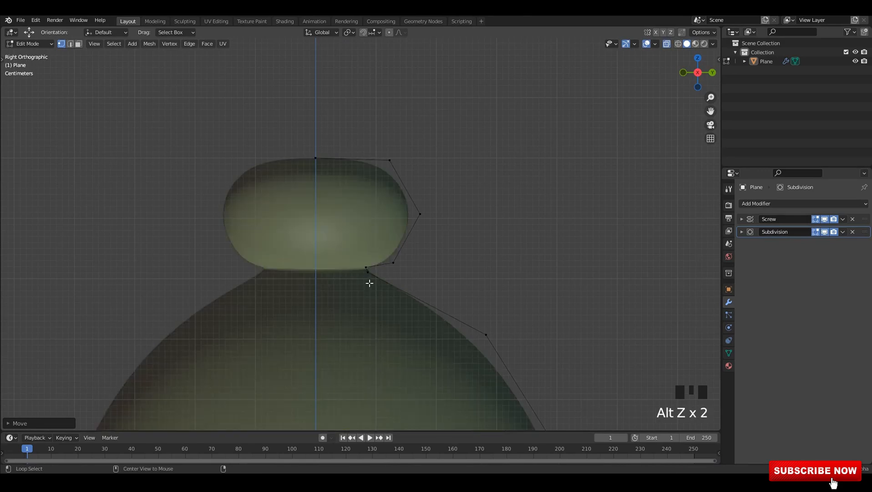
{"action": "left_click_drag", "start_coordinate": [384, 272], "coordinate": [380, 272]}
{"action": "left_click_drag", "start_coordinate": [318, 249], "coordinate": [380, 314]}
{"action": "left_click_drag", "start_coordinate": [365, 256], "coordinate": [362, 237]}
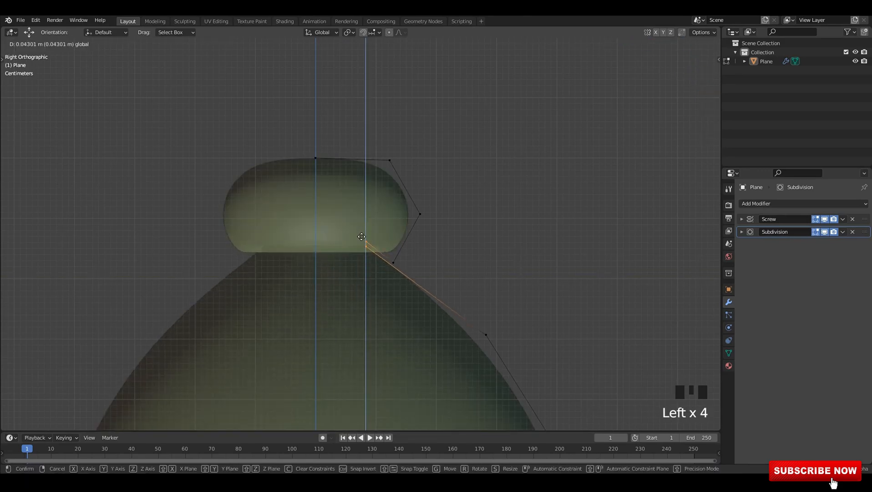
{"action": "right_click", "coordinate": [364, 268]}
{"action": "left_click_drag", "start_coordinate": [390, 273], "coordinate": [403, 272]}
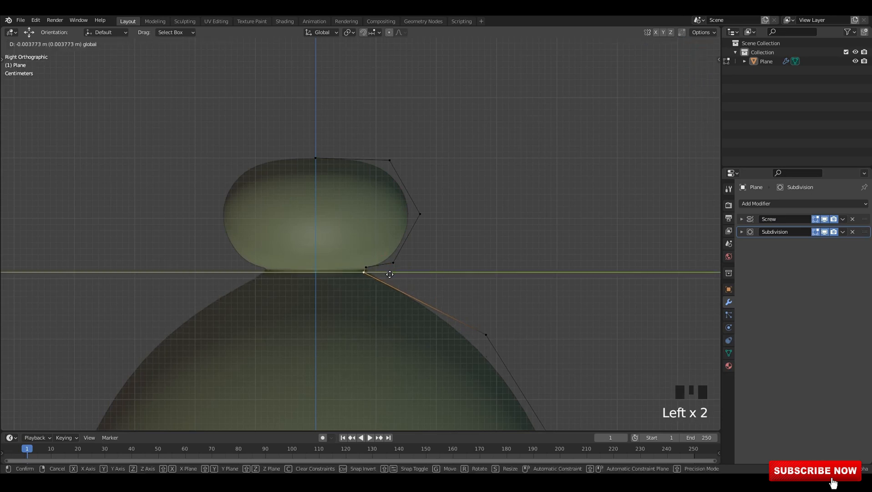
{"action": "key", "text": "ctrl+z"}
Narrow the finial by moving its side and upper corner vertices inward, nudge its lower corner outward, and save the file.
{"action": "left_click_drag", "start_coordinate": [405, 235], "coordinate": [404, 236]}
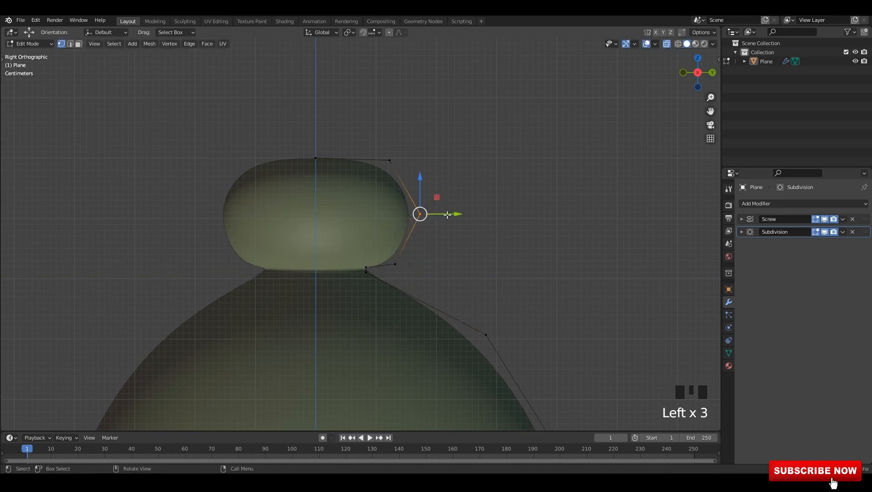
{"action": "left_click_drag", "start_coordinate": [447, 213], "coordinate": [440, 213]}
{"action": "left_click_drag", "start_coordinate": [419, 158], "coordinate": [405, 158]}
{"action": "left_click_drag", "start_coordinate": [444, 214], "coordinate": [423, 236]}
{"action": "left_click", "coordinate": [395, 263]}
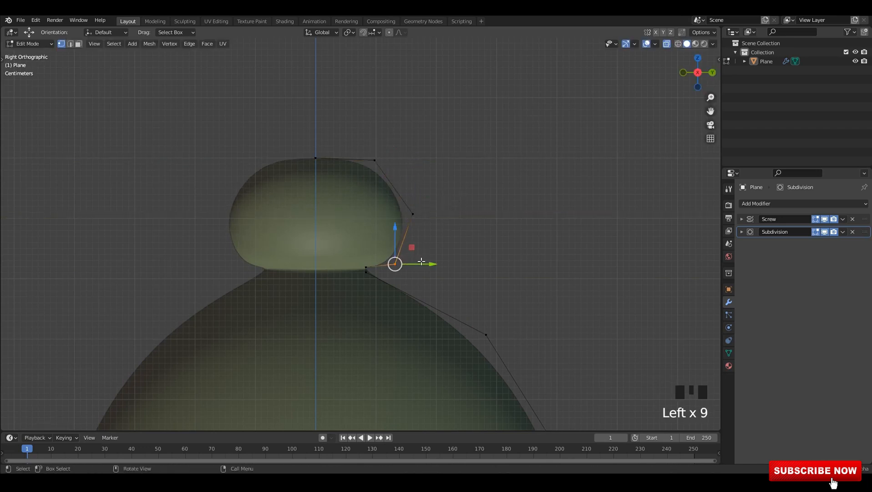
{"action": "key", "text": "ctrl+s"}
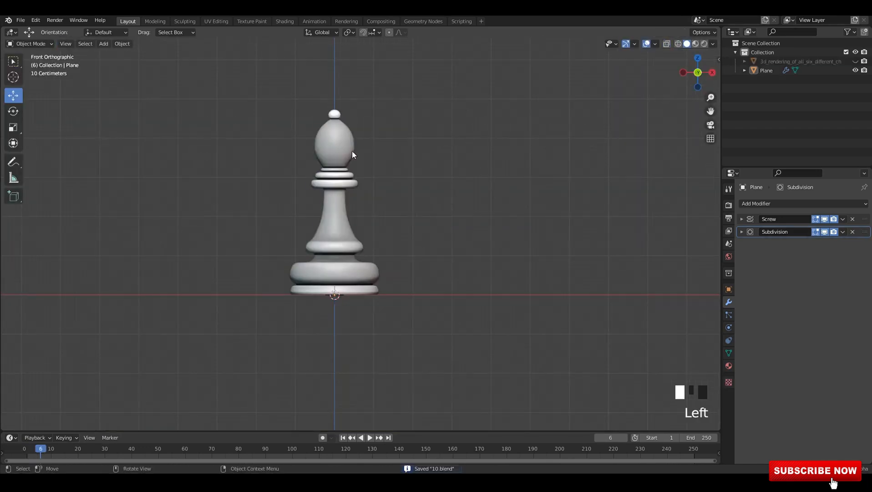
Open the whole bishop's profile in Edit Mode with X-ray on at the base rings, and save the file.
{"action": "left_click", "coordinate": [353, 155]}
{"action": "key", "text": "Tab"}
{"action": "scroll", "coordinate": [355, 137], "scroll_direction": "up", "scroll_amount": 3}
{"action": "key", "text": "alt+z"}
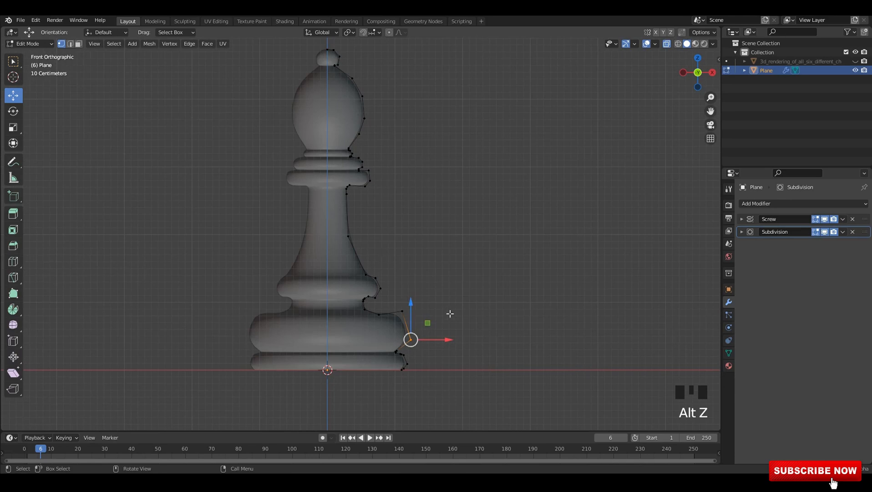
{"action": "scroll", "coordinate": [440, 230], "scroll_direction": "up", "scroll_amount": 4}
{"action": "key", "text": "alt+z"}
{"action": "key", "text": "alt+z"}
{"action": "scroll", "coordinate": [437, 225], "scroll_direction": "up", "scroll_amount": 2}
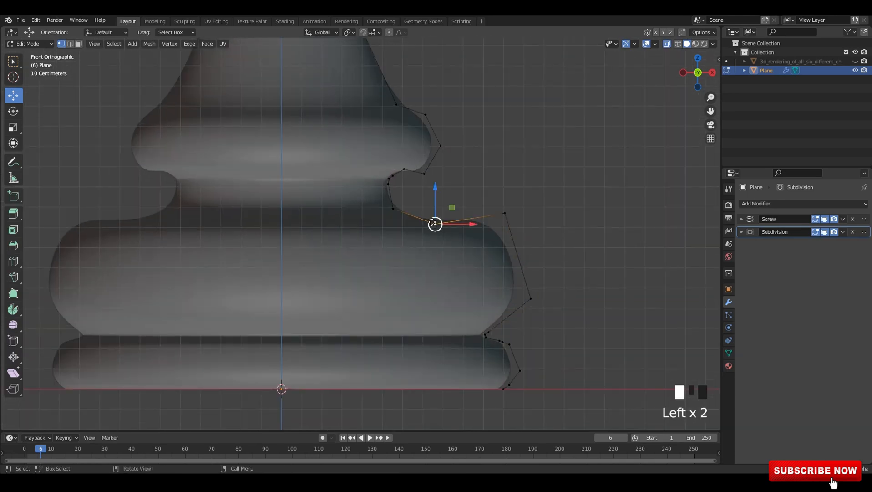
{"action": "scroll", "coordinate": [399, 199], "scroll_direction": "up", "scroll_amount": 3}
{"action": "middle_click_drag", "start_coordinate": [395, 197], "coordinate": [379, 247], "text": "shift"}
{"action": "scroll", "coordinate": [380, 246], "scroll_direction": "up", "scroll_amount": 1}
{"action": "key", "text": "ctrl+s"}
Reposition the inner vertices of the groove above the wide base ring to straighten its wall, and check it in Object Mode.
{"action": "left_click", "coordinate": [398, 204]}
{"action": "left_click_drag", "start_coordinate": [399, 174], "coordinate": [399, 193]}
{"action": "left_click_drag", "start_coordinate": [417, 223], "coordinate": [413, 224]}
{"action": "left_click_drag", "start_coordinate": [395, 194], "coordinate": [398, 213]}
{"action": "left_click", "coordinate": [407, 255]}
{"action": "key", "text": "alt+z"}
{"action": "scroll", "coordinate": [455, 248], "scroll_direction": "down", "scroll_amount": 6}
{"action": "key", "text": "Tab"}
{"action": "left_click", "coordinate": [475, 225]}
{"action": "key", "text": "Tab"}
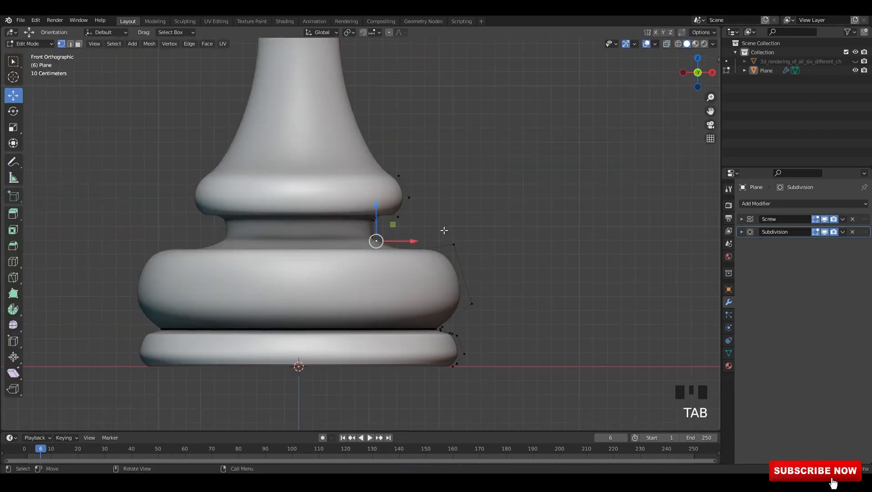
Move the groove's lower inner vertex and the ledge vertex above the wide base ring slightly inward.
{"action": "key", "text": "alt+z"}
{"action": "scroll", "coordinate": [440, 214], "scroll_direction": "up", "scroll_amount": 4}
{"action": "scroll", "coordinate": [393, 250], "scroll_direction": "up", "scroll_amount": 2}
{"action": "mouse_move", "coordinate": [372, 241]}
{"action": "left_mouse_down"}
{"action": "mouse_move", "coordinate": [357, 267]}
{"action": "mouse_move", "coordinate": [385, 260]}
{"action": "mouse_move", "coordinate": [365, 243]}
{"action": "left_mouse_up"}
{"action": "left_click", "coordinate": [364, 246]}
{"action": "left_click", "coordinate": [372, 248]}
{"action": "left_click", "coordinate": [436, 237]}
{"action": "scroll", "coordinate": [372, 273], "scroll_direction": "down", "scroll_amount": 2}
{"action": "scroll", "coordinate": [445, 279], "scroll_direction": "up", "scroll_amount": 1, "text": "shift"}
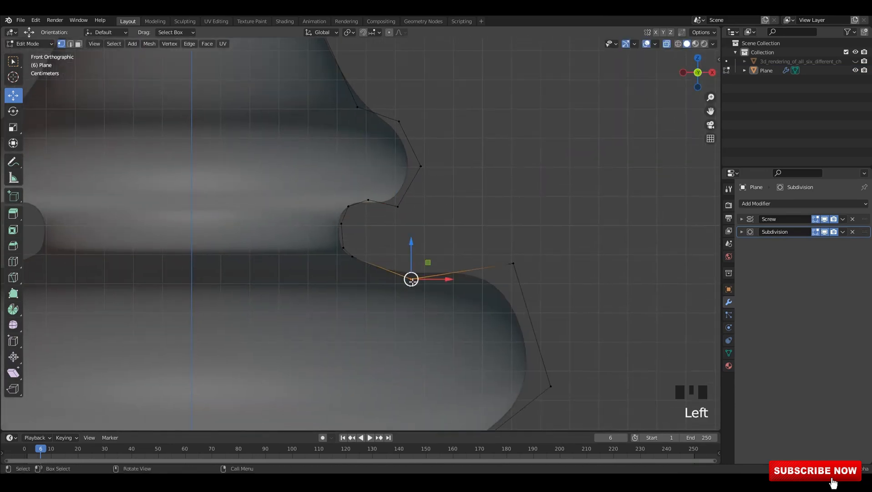
{"action": "left_click_drag", "start_coordinate": [412, 281], "coordinate": [406, 282]}
Raise the wide base ring's upper corner vertex slightly, and move its side vertex outward and up.
{"action": "left_click", "coordinate": [513, 263]}
{"action": "left_click_drag", "start_coordinate": [514, 264], "coordinate": [512, 260]}
{"action": "scroll", "coordinate": [520, 259], "scroll_direction": "down", "scroll_amount": 1}
{"action": "middle_click_drag", "start_coordinate": [521, 259], "coordinate": [528, 206], "text": "shift"}
{"action": "left_click_drag", "start_coordinate": [541, 244], "coordinate": [509, 313]}
{"action": "left_click_drag", "start_coordinate": [529, 305], "coordinate": [531, 300]}
Reshape the notch between the wide base ring and the bottom ring by repositioning its profile vertices.
{"action": "middle_click_drag", "start_coordinate": [481, 285], "coordinate": [429, 219], "text": "shift"}
{"action": "scroll", "coordinate": [430, 221], "scroll_direction": "up", "scroll_amount": 3}
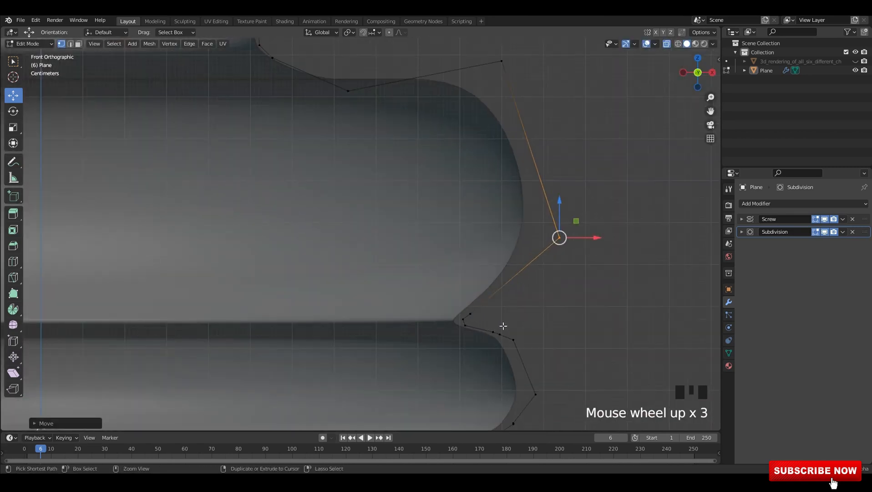
{"action": "scroll", "coordinate": [446, 269], "scroll_direction": "up", "scroll_amount": 1, "text": "shift"}
{"action": "left_click", "coordinate": [419, 263]}
{"action": "left_click_drag", "start_coordinate": [419, 264], "coordinate": [446, 281]}
{"action": "scroll", "coordinate": [498, 270], "scroll_direction": "up", "scroll_amount": 2, "text": "shift"}
{"action": "scroll", "coordinate": [474, 241], "scroll_direction": "up", "scroll_amount": 3}
{"action": "left_click_drag", "start_coordinate": [490, 217], "coordinate": [482, 251]}
{"action": "middle_click_drag", "start_coordinate": [487, 384], "coordinate": [482, 321], "text": "shift"}
{"action": "scroll", "coordinate": [503, 320], "scroll_direction": "up", "scroll_amount": 3}
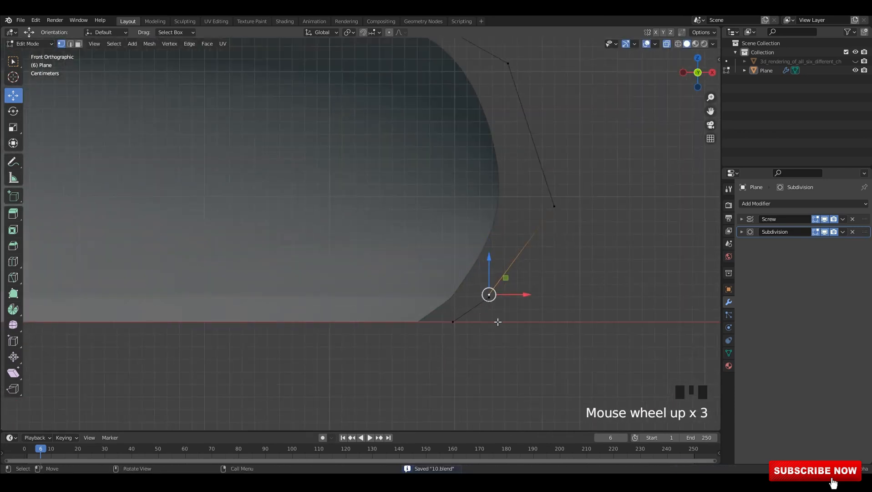
{"action": "left_click", "coordinate": [551, 354]}
{"action": "left_click_drag", "start_coordinate": [558, 363], "coordinate": [463, 292]}
{"action": "key", "text": "r"}
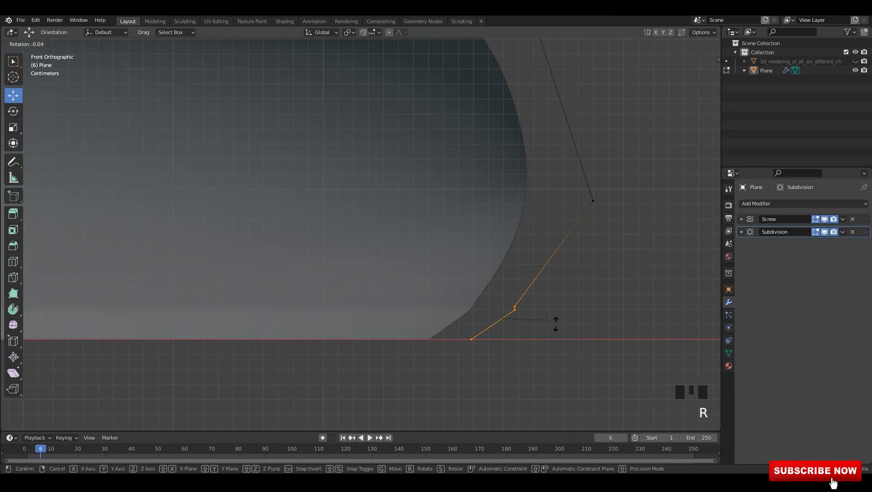
{"action": "right_click", "coordinate": [553, 316]}
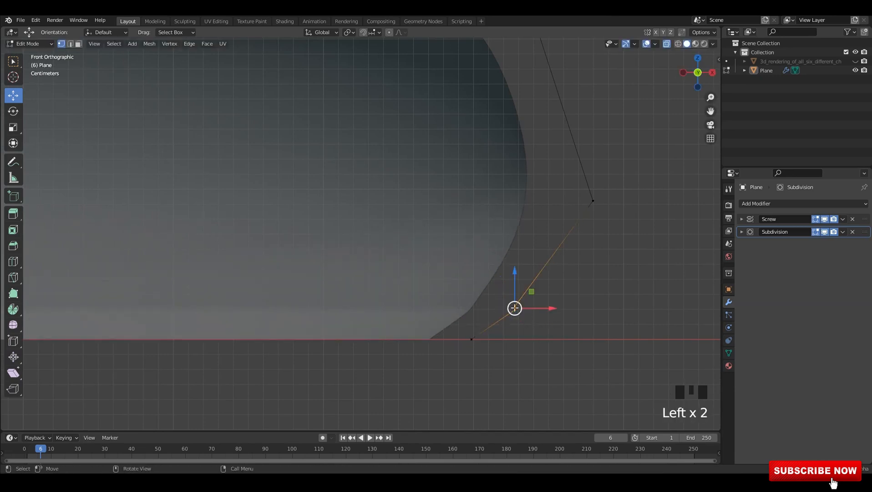
{"action": "mouse_move", "coordinate": [514, 308]}
{"action": "left_mouse_down"}
{"action": "mouse_move", "coordinate": [458, 302]}
{"action": "mouse_move", "coordinate": [520, 306]}
{"action": "left_mouse_up"}
{"action": "scroll", "coordinate": [545, 312], "scroll_direction": "down", "scroll_amount": 5}
{"action": "key", "text": "ctrl+z"}
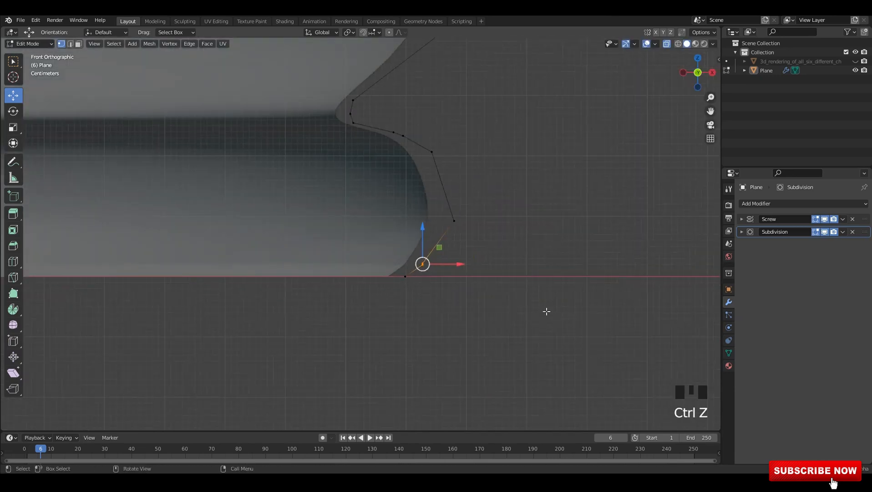
Examine the whole bishop's shape in Object Mode, from the base rings up to the head.
{"action": "key", "text": "Tab"}
{"action": "key", "text": "alt+z"}
{"action": "scroll", "coordinate": [483, 229], "scroll_direction": "down", "scroll_amount": 7}
{"action": "scroll", "coordinate": [534, 296], "scroll_direction": "up", "scroll_amount": 3, "text": "shift"}
{"action": "middle_click_drag", "start_coordinate": [352, 229], "coordinate": [438, 205], "text": "shift"}
{"action": "left_click", "coordinate": [383, 262]}
{"action": "left_click", "coordinate": [533, 210]}
{"action": "scroll", "coordinate": [438, 205], "scroll_direction": "up", "scroll_amount": 1, "text": "alt"}
{"action": "scroll", "coordinate": [389, 209], "scroll_direction": "up", "scroll_amount": 2, "text": "shift"}
{"action": "key", "text": "Tab"}
{"action": "scroll", "coordinate": [407, 190], "scroll_direction": "up", "scroll_amount": 5}
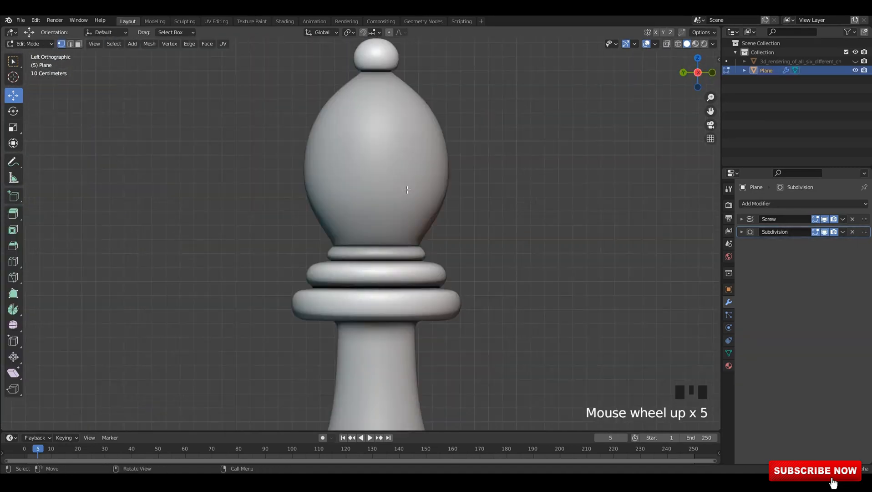
Try to lower the finial's side profile vertex slightly along Z in the front view.
{"action": "key", "text": "alt+z"}
{"action": "middle_click_drag", "start_coordinate": [364, 203], "coordinate": [337, 179], "text": "alt"}
{"action": "key", "text": "alt+z"}
{"action": "key", "text": "alt+z"}
{"action": "scroll", "coordinate": [368, 131], "scroll_direction": "up", "scroll_amount": 3}
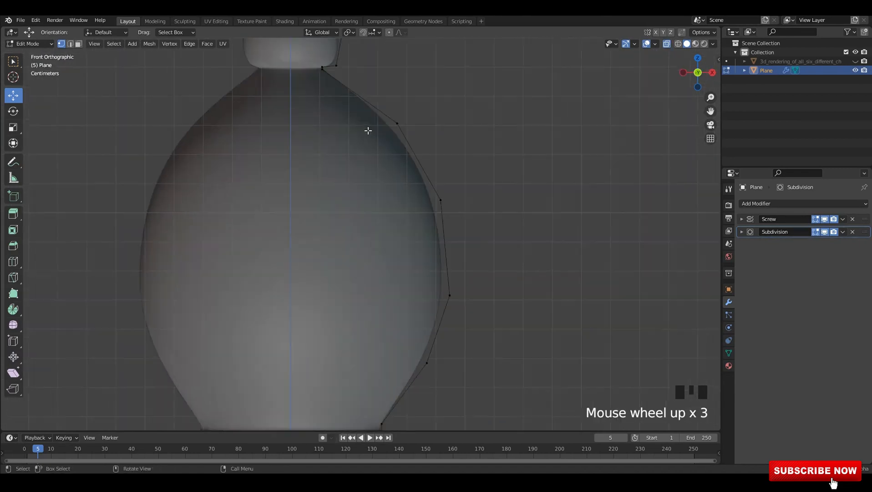
{"action": "scroll", "coordinate": [446, 286], "scroll_direction": "up", "scroll_amount": 3, "text": "shift"}
{"action": "scroll", "coordinate": [438, 248], "scroll_direction": "up", "scroll_amount": 1}
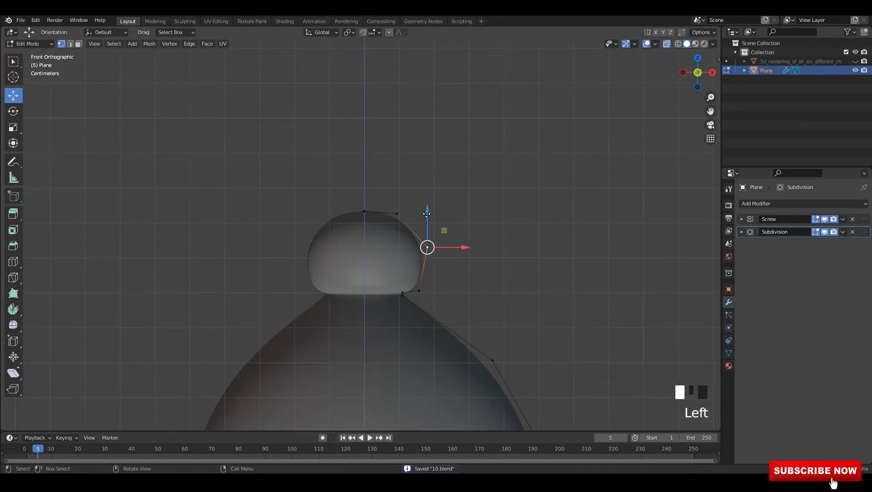
{"action": "left_click_drag", "start_coordinate": [426, 213], "coordinate": [427, 222]}
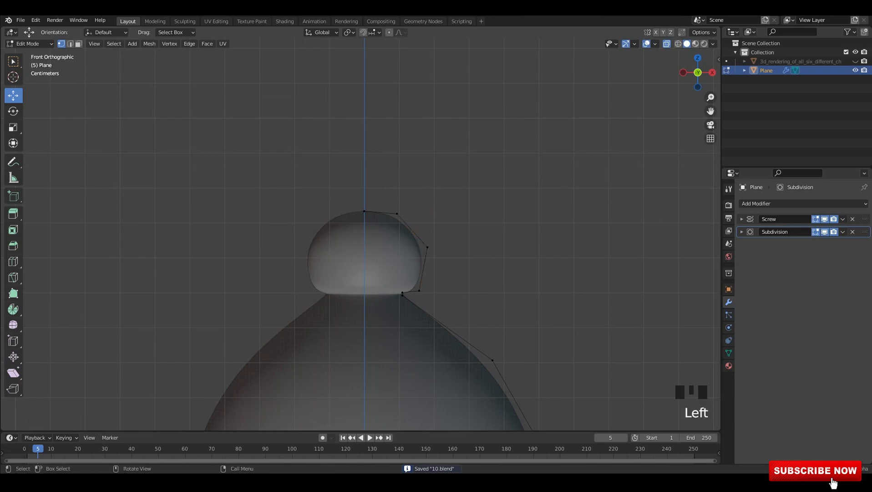
Check the finial and head in Object Mode with X-ray off and save the file.
{"action": "left_click", "coordinate": [464, 228]}
{"action": "scroll", "coordinate": [396, 221], "scroll_direction": "down", "scroll_amount": 4}
{"action": "key", "text": "Tab"}
{"action": "left_click", "coordinate": [397, 218]}
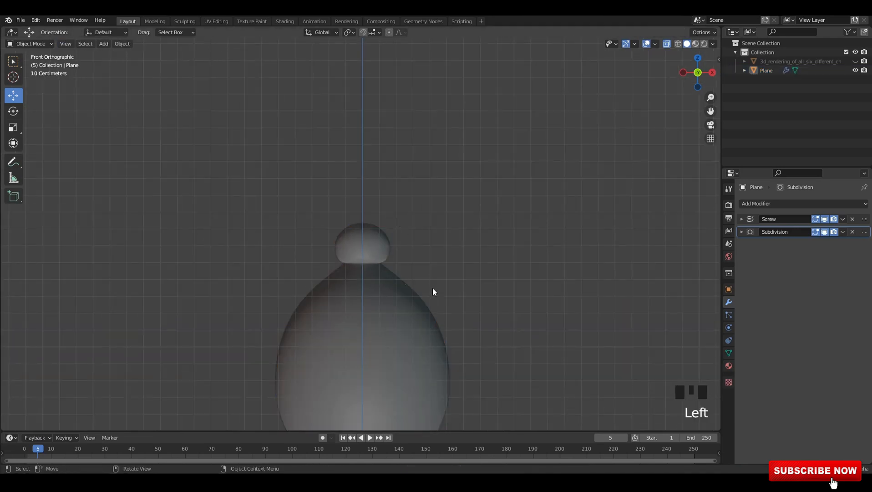
{"action": "key", "text": "alt+z"}
{"action": "middle_click_drag", "start_coordinate": [433, 292], "coordinate": [401, 187], "text": "shift"}
{"action": "middle_click_drag", "start_coordinate": [401, 187], "coordinate": [387, 185], "text": "shift"}
{"action": "left_click", "coordinate": [388, 185]}
{"action": "key", "text": "ctrl+s"}
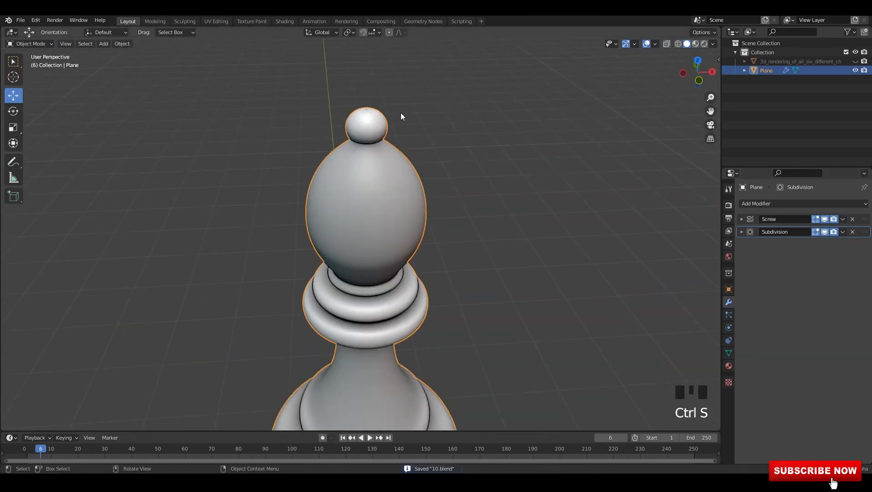
Move the finial's top profile vertex along X onto the central axis in the top view, and save the file.
{"action": "key", "text": "Tab"}
{"action": "middle_click_drag", "start_coordinate": [400, 117], "coordinate": [378, 136], "text": "alt"}
{"action": "key", "text": "alt+z"}
{"action": "middle_click_drag", "start_coordinate": [373, 189], "coordinate": [368, 200], "text": "shift"}
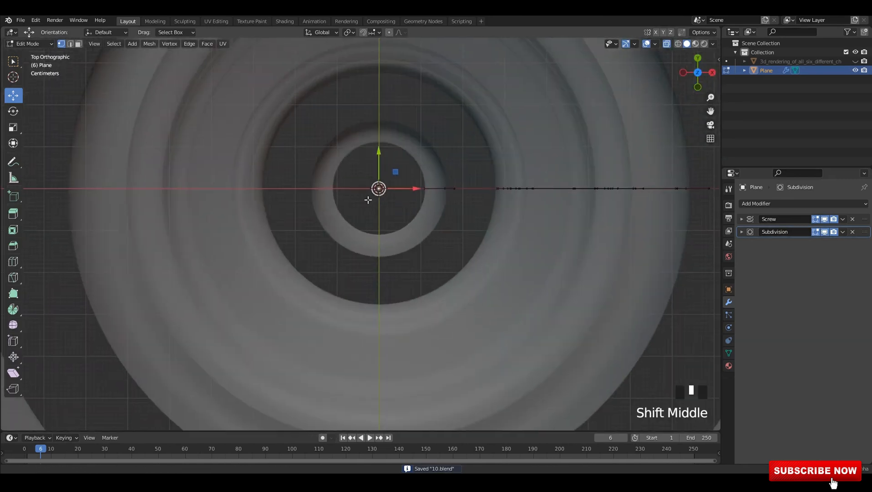
{"action": "scroll", "coordinate": [368, 200], "scroll_direction": "up", "scroll_amount": 10}
{"action": "left_click_drag", "start_coordinate": [382, 214], "coordinate": [380, 216]}
{"action": "key", "text": "alt+z"}
{"action": "scroll", "coordinate": [385, 231], "scroll_direction": "up", "scroll_amount": 5}
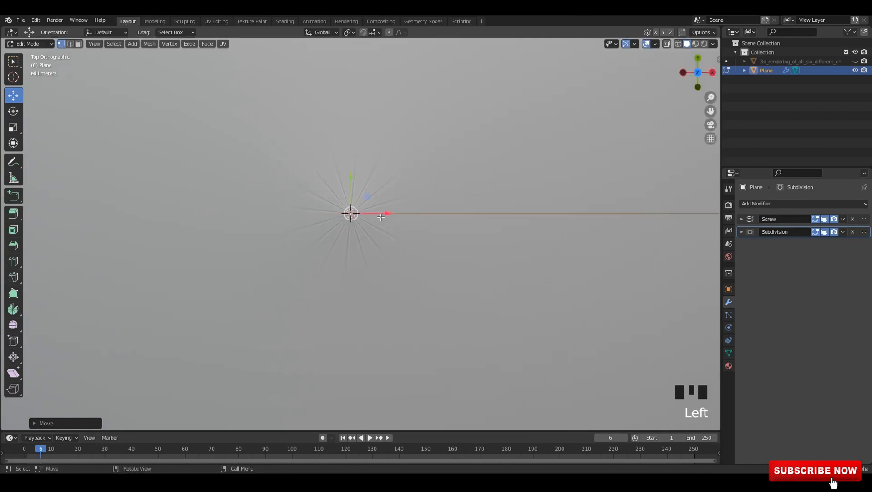
{"action": "scroll", "coordinate": [380, 216], "scroll_direction": "down", "scroll_amount": 18}
{"action": "middle_click_drag", "start_coordinate": [379, 216], "coordinate": [449, 221], "text": "alt"}
{"action": "scroll", "coordinate": [448, 222], "scroll_direction": "down", "scroll_amount": 5}
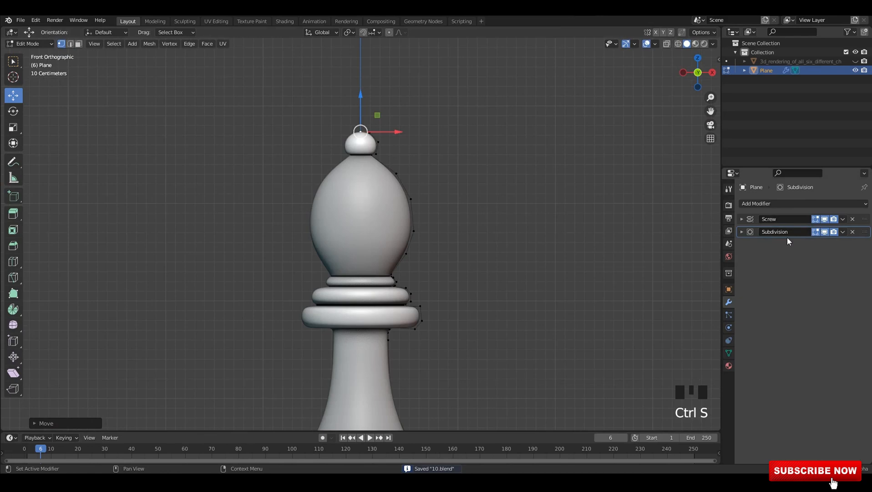
Lower the vertex where the head meets the small collar ring slightly, and move that ring's upper corner vertex outward.
{"action": "key", "text": "Tab"}
{"action": "left_click", "coordinate": [489, 165]}
{"action": "left_click", "coordinate": [338, 252]}
{"action": "scroll", "coordinate": [481, 244], "scroll_direction": "up", "scroll_amount": 1}
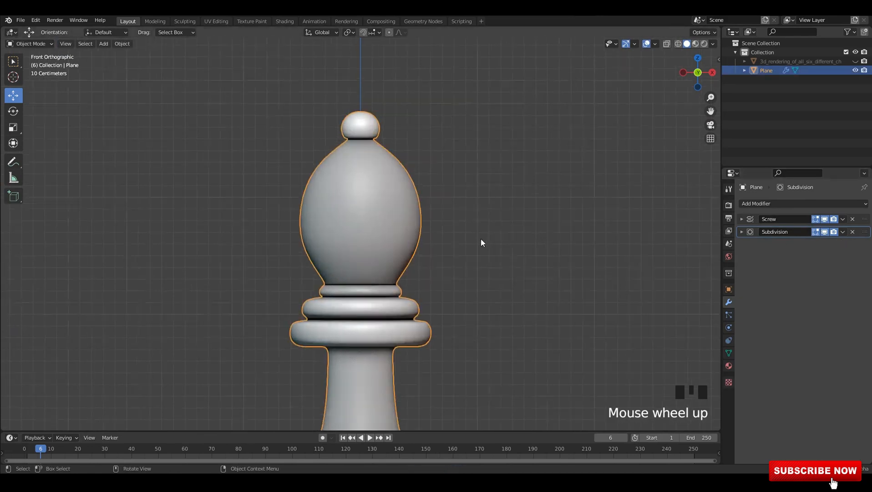
{"action": "key", "text": "Tab"}
{"action": "scroll", "coordinate": [456, 214], "scroll_direction": "up", "scroll_amount": 4}
{"action": "middle_click_drag", "start_coordinate": [434, 182], "coordinate": [469, 300], "text": "shift"}
{"action": "scroll", "coordinate": [423, 187], "scroll_direction": "up", "scroll_amount": 2}
{"action": "key", "text": "ctrl+s"}
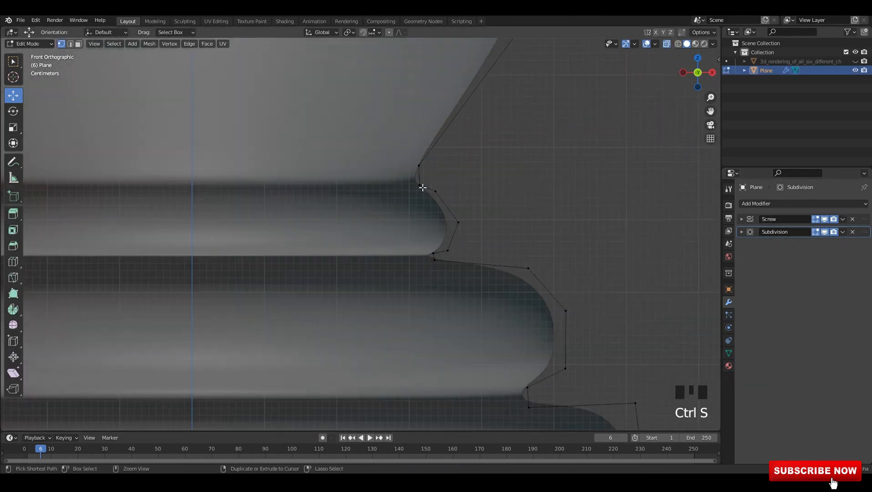
{"action": "left_click_drag", "start_coordinate": [417, 141], "coordinate": [418, 148]}
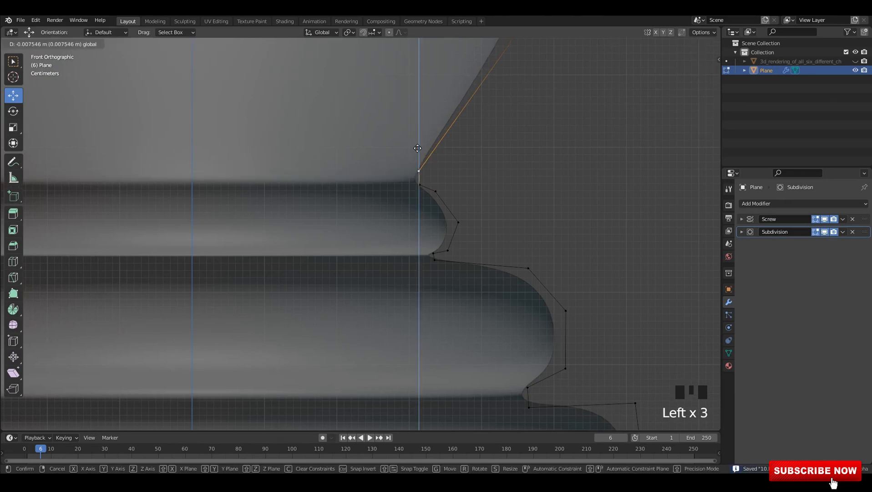
{"action": "left_click", "coordinate": [436, 191]}
{"action": "left_click_drag", "start_coordinate": [417, 182], "coordinate": [448, 192]}
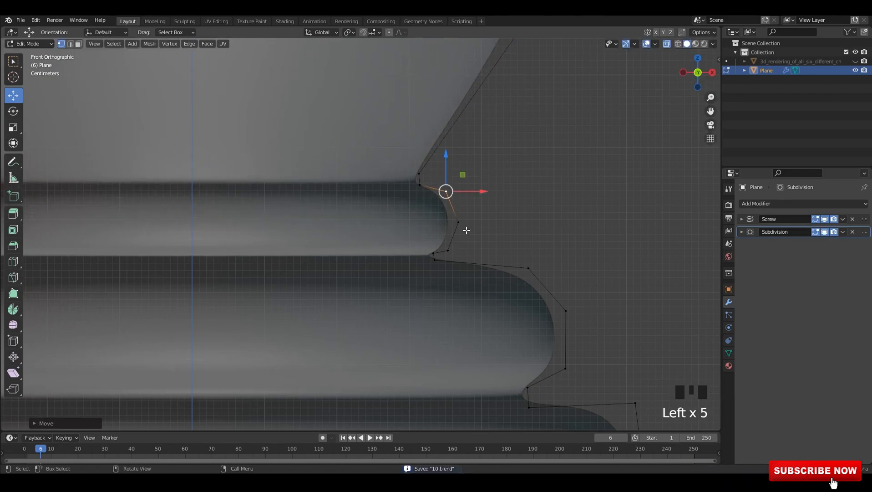
Check the small ring in Object Mode, and lower the notch vertex between the middle and wide collar rings slightly.
{"action": "left_click", "coordinate": [465, 229]}
{"action": "scroll", "coordinate": [469, 230], "scroll_direction": "down", "scroll_amount": 2}
{"action": "key", "text": "alt+z"}
{"action": "scroll", "coordinate": [473, 231], "scroll_direction": "down", "scroll_amount": 6}
{"action": "key", "text": "Tab"}
{"action": "left_click", "coordinate": [488, 217]}
{"action": "key", "text": "Tab"}
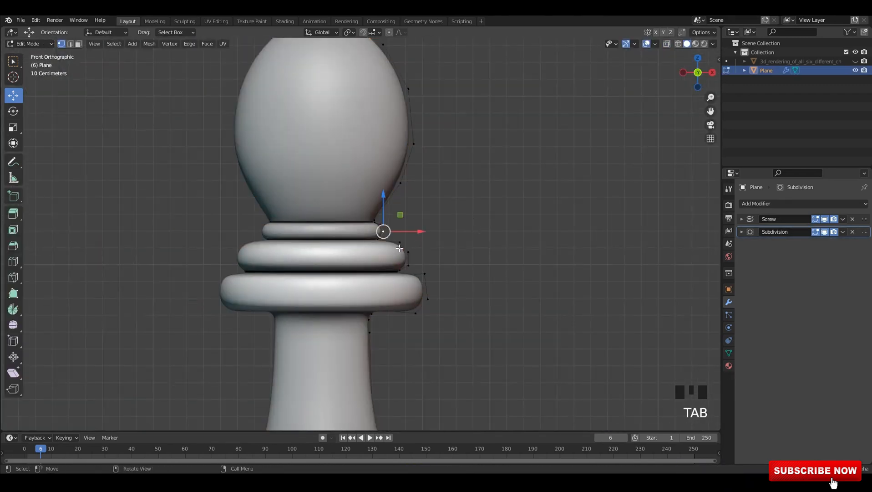
{"action": "scroll", "coordinate": [407, 230], "scroll_direction": "up", "scroll_amount": 3}
{"action": "middle_click_drag", "start_coordinate": [407, 229], "coordinate": [409, 225], "text": "shift"}
{"action": "scroll", "coordinate": [419, 246], "scroll_direction": "up", "scroll_amount": 2}
{"action": "key", "text": "alt+z"}
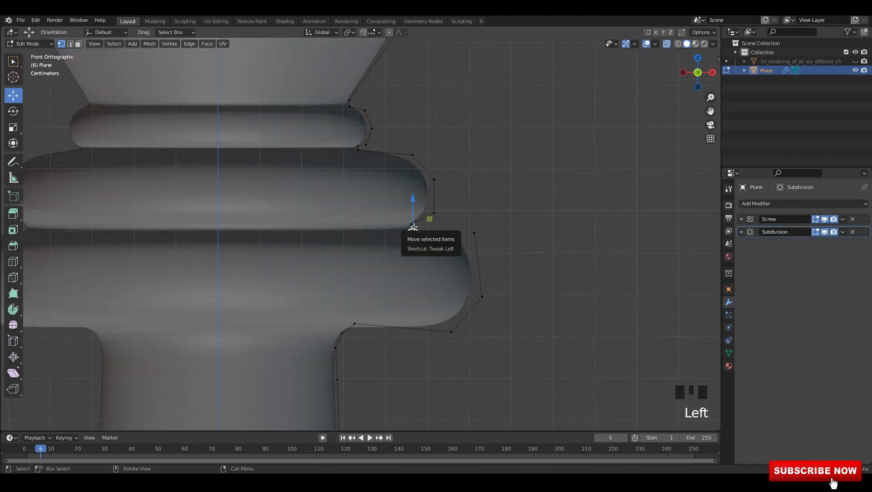
{"action": "left_click_drag", "start_coordinate": [413, 226], "coordinate": [413, 230]}
Check the reshaped collar rings without X-ray and in Object Mode, and save the file.
{"action": "scroll", "coordinate": [413, 230], "scroll_direction": "down", "scroll_amount": 2}
{"action": "key", "text": "alt+z"}
{"action": "key", "text": "alt+z"}
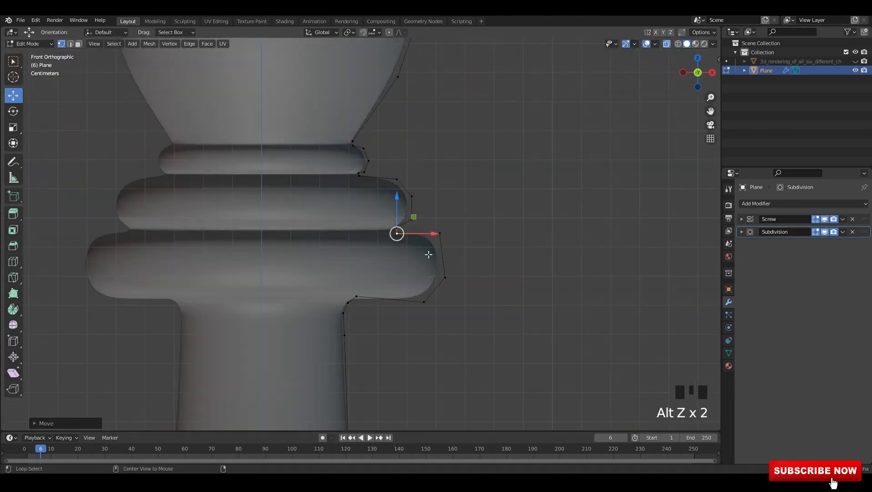
{"action": "key", "text": "alt+z"}
{"action": "key", "text": "alt+z"}
{"action": "key", "text": "alt+z"}
{"action": "key", "text": "Tab"}
{"action": "key", "text": "alt+z"}
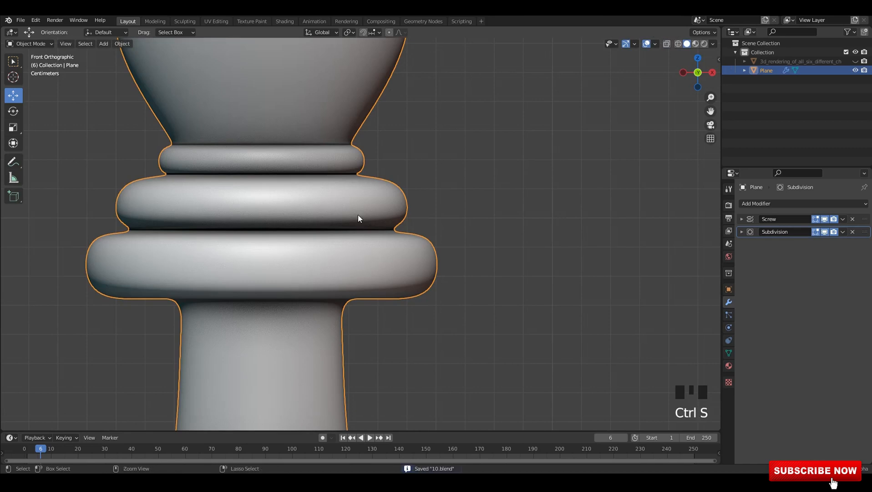
{"action": "scroll", "coordinate": [360, 217], "scroll_direction": "down", "scroll_amount": 2}
{"action": "left_click_drag", "start_coordinate": [388, 238], "coordinate": [390, 250], "text": "shift"}
{"action": "middle_click_drag", "start_coordinate": [390, 251], "coordinate": [398, 275], "text": "shift"}
Apply the bishop's Screw modifier and remove its Subdivision modifier.
{"action": "left_click", "coordinate": [459, 242]}
{"action": "left_click", "coordinate": [387, 257]}
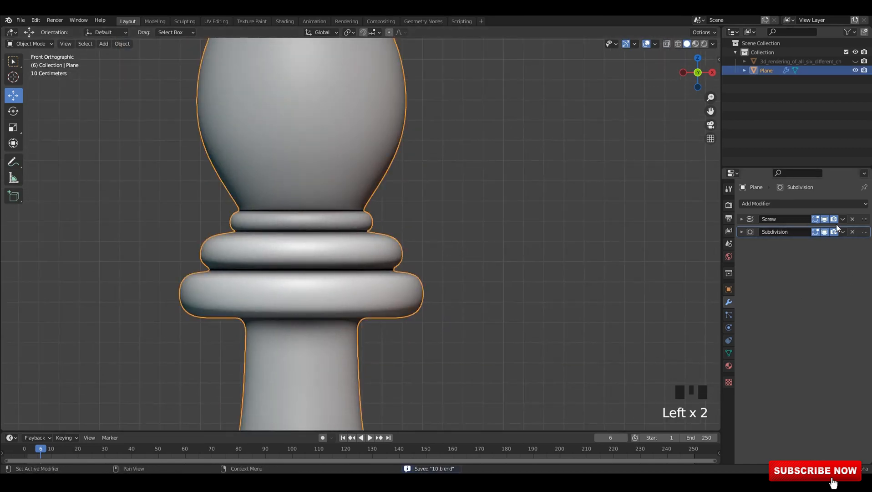
{"action": "left_click", "coordinate": [802, 230]}
{"action": "left_click", "coordinate": [853, 218]}
{"action": "scroll", "coordinate": [429, 211], "scroll_direction": "down", "scroll_amount": 3}
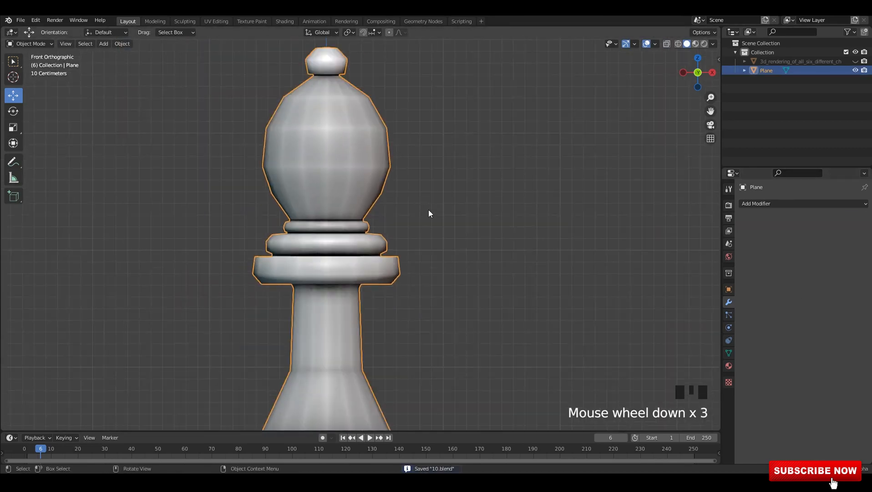
Examine the revolved mesh in Edit Mode from different angles and save the file.
{"action": "key", "text": "Tab"}
{"action": "key", "text": "Tab"}
{"action": "left_click", "coordinate": [452, 199]}
{"action": "left_click", "coordinate": [355, 173]}
{"action": "scroll", "coordinate": [355, 172], "scroll_direction": "down", "scroll_amount": 3}
{"action": "key", "text": "Tab"}
{"action": "middle_click_drag", "start_coordinate": [355, 171], "coordinate": [339, 214]}
{"action": "scroll", "coordinate": [375, 188], "scroll_direction": "up", "scroll_amount": 2}
{"action": "scroll", "coordinate": [376, 188], "scroll_direction": "up", "scroll_amount": 3}
{"action": "key", "text": "Tab"}
{"action": "key", "text": "ctrl+s"}
Select the overlapping vertices at the finial's tip and merge them at center.
{"action": "key", "text": "Tab"}
{"action": "scroll", "coordinate": [370, 202], "scroll_direction": "up", "scroll_amount": 5}
{"action": "key", "text": "Tab"}
{"action": "key", "text": "Tab"}
{"action": "key", "text": "1"}
{"action": "middle_click_drag", "start_coordinate": [353, 200], "coordinate": [396, 187], "text": "alt"}
{"action": "key", "text": "alt+z"}
{"action": "scroll", "coordinate": [342, 171], "scroll_direction": "up", "scroll_amount": 4}
{"action": "key", "text": "alt+z"}
{"action": "scroll", "coordinate": [302, 171], "scroll_direction": "up", "scroll_amount": 1, "text": "alt"}
{"action": "key", "text": "Left"}
{"action": "left_click", "coordinate": [304, 164]}
{"action": "scroll", "coordinate": [400, 188], "scroll_direction": "down", "scroll_amount": 3}
{"action": "key", "text": "m"}
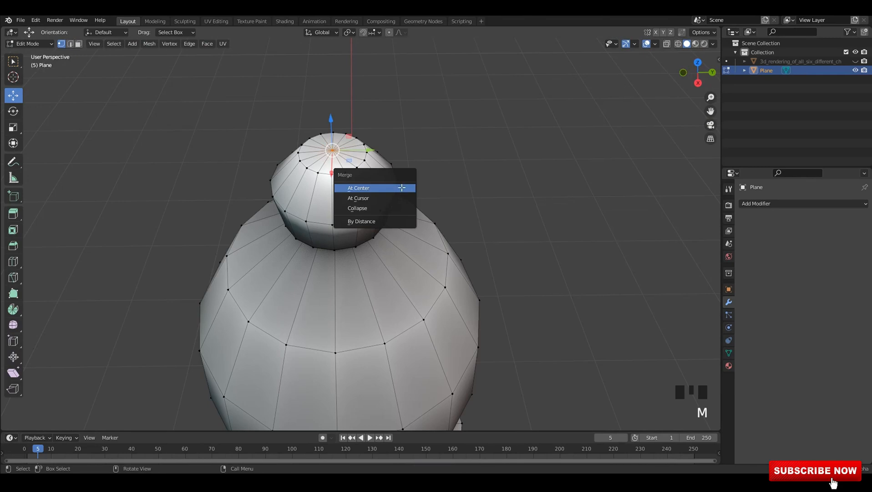
{"action": "left_click", "coordinate": [400, 188]}
Add a Subdivision modifier with level 2 to the bishop, check the whole piece, and save the file.
{"action": "key", "text": "Tab"}
{"action": "left_click", "coordinate": [398, 194]}
{"action": "key", "text": "ctrl+1"}
{"action": "key", "text": "ctrl+2"}
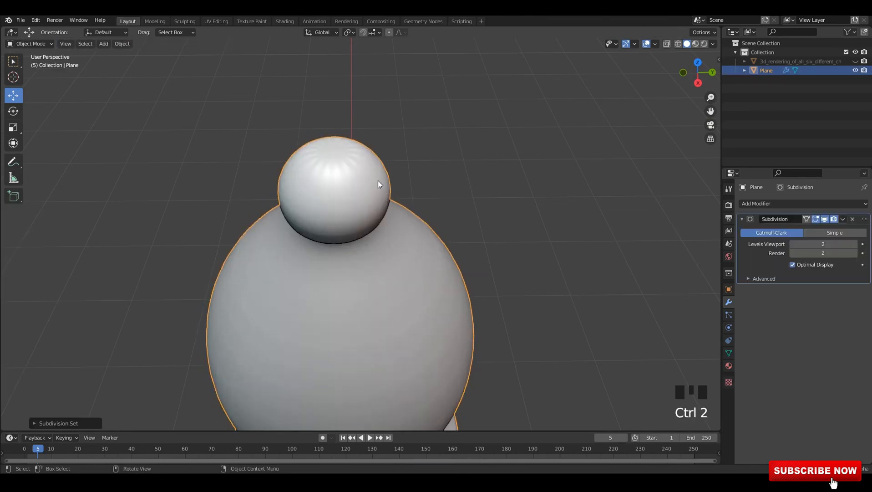
{"action": "scroll", "coordinate": [465, 210], "scroll_direction": "down", "scroll_amount": 4}
{"action": "middle_click_drag", "start_coordinate": [465, 210], "coordinate": [448, 184], "text": "alt"}
{"action": "scroll", "coordinate": [374, 301], "scroll_direction": "down", "scroll_amount": 3}
{"action": "middle_click_drag", "start_coordinate": [375, 305], "coordinate": [358, 209], "text": "shift"}
{"action": "middle_click", "coordinate": [358, 210], "text": "alt"}
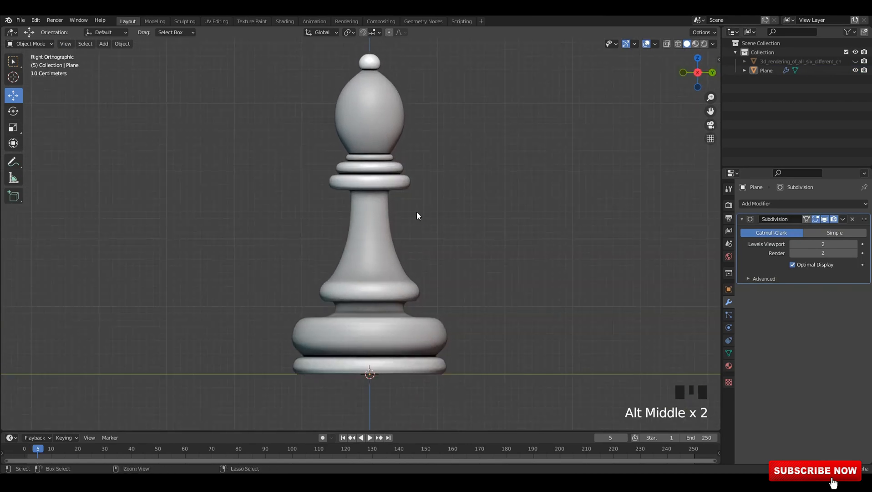
{"action": "key", "text": "ctrl+s"}
Hide the Subdivision modifier in the viewport and bevel the edge loop around the finial's top with one segment.
{"action": "left_click", "coordinate": [379, 164]}
{"action": "middle_click_drag", "start_coordinate": [380, 164], "coordinate": [376, 208]}
{"action": "scroll", "coordinate": [369, 106], "scroll_direction": "up", "scroll_amount": 3}
{"action": "key", "text": "Tab"}
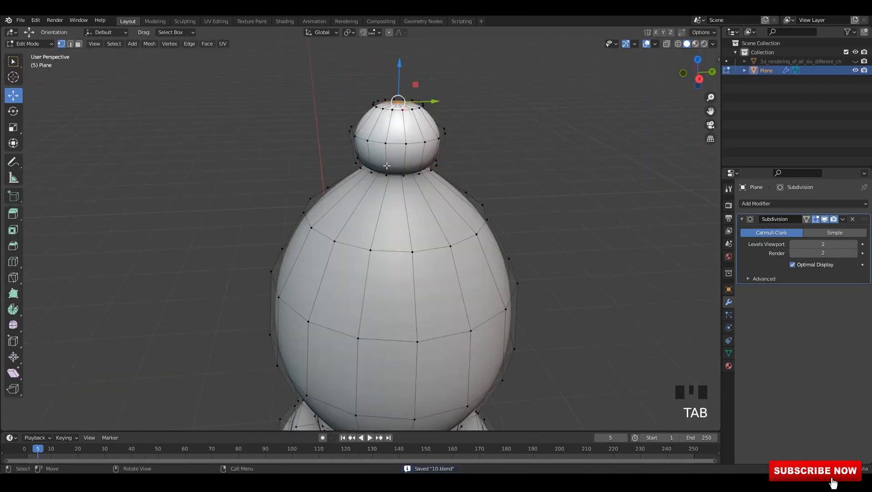
{"action": "scroll", "coordinate": [369, 108], "scroll_direction": "up", "scroll_amount": 4}
{"action": "left_click", "coordinate": [825, 220]}
{"action": "key", "text": "Tab"}
{"action": "key", "text": "Tab"}
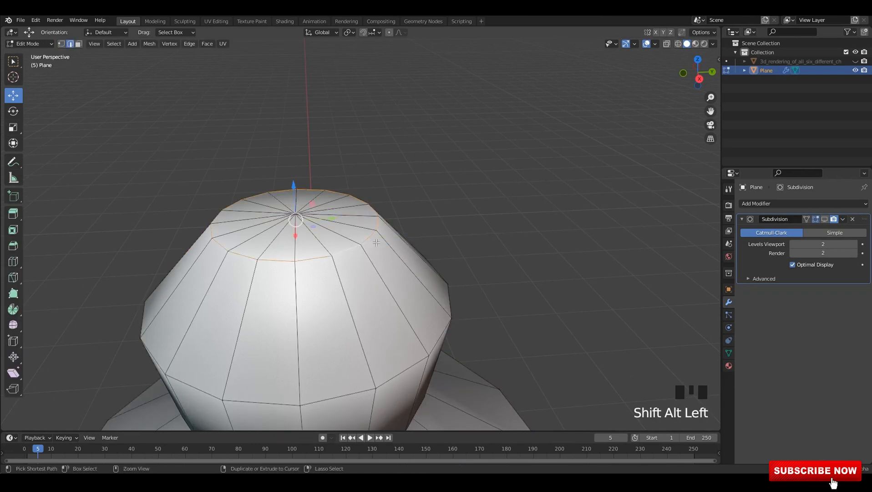
{"action": "key", "text": "ctrl+b"}
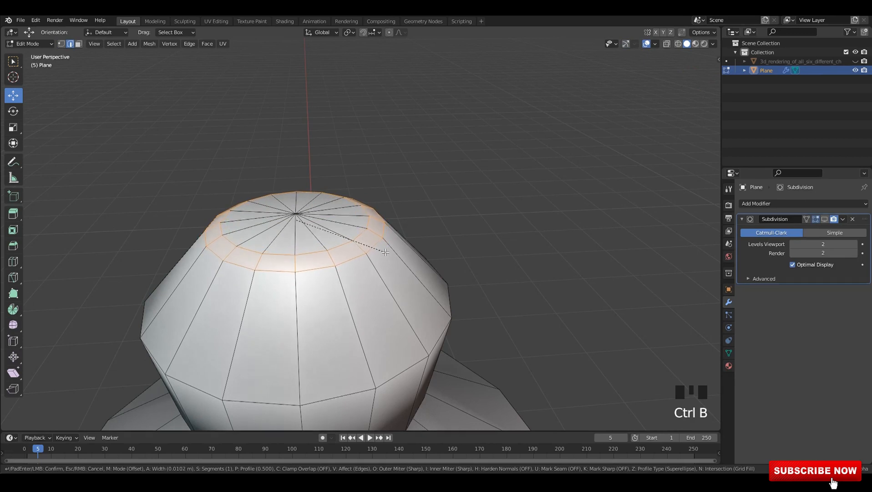
Slide the bevel's inner edge loop almost to the finial's centre vertex, and check the smoothed finial in Object Mode.
{"action": "left_click", "coordinate": [345, 242], "text": "alt+shift"}
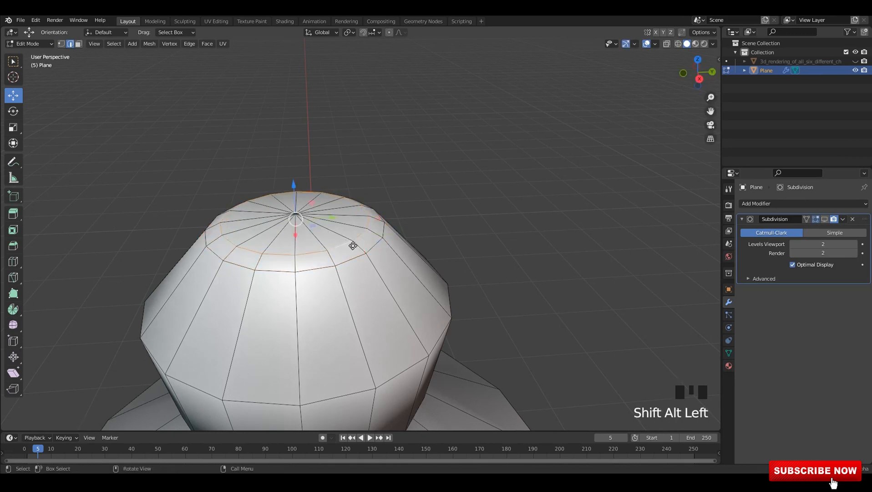
{"action": "key", "text": "g"}
{"action": "key", "text": "g"}
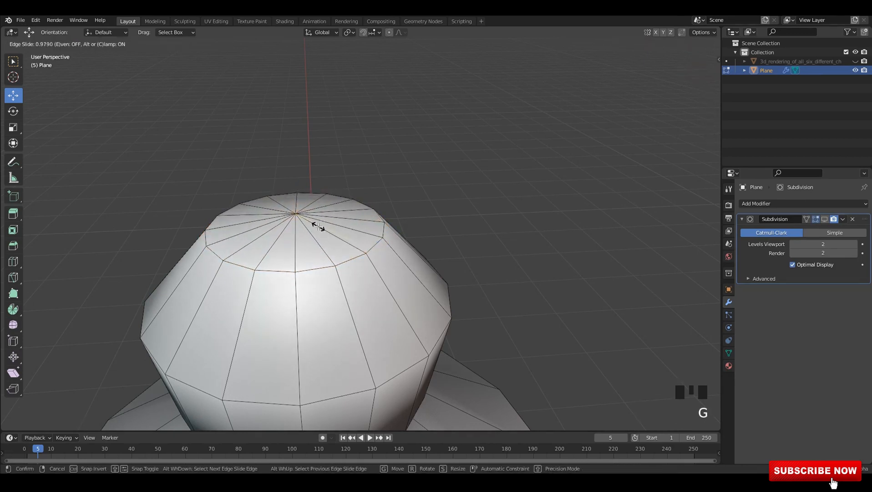
{"action": "key", "text": "Tab"}
{"action": "middle_click_drag", "start_coordinate": [445, 189], "coordinate": [379, 246], "text": "alt"}
{"action": "scroll", "coordinate": [378, 193], "scroll_direction": "up", "scroll_amount": 4}
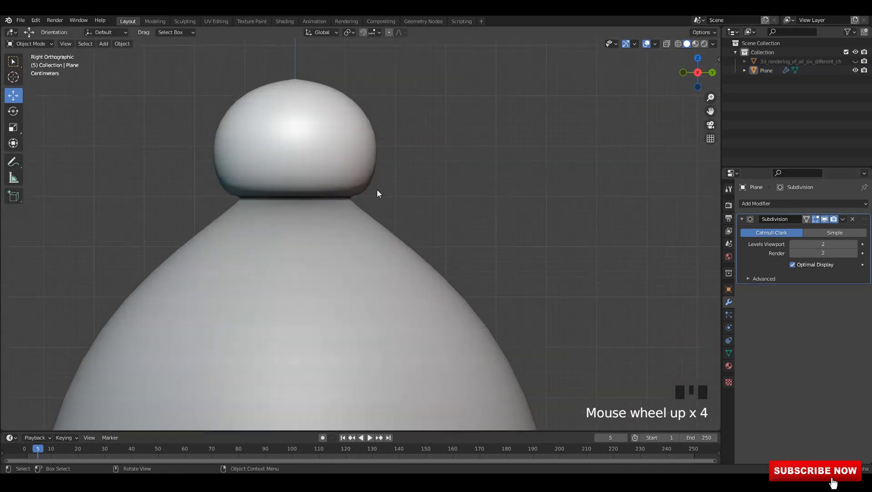
{"action": "scroll", "coordinate": [384, 225], "scroll_direction": "down", "scroll_amount": 6}
{"action": "middle_click_drag", "start_coordinate": [360, 223], "coordinate": [409, 201]}
Try applying the Subdivision modifier and inspect the dense mesh in Edit Mode.
{"action": "left_click", "coordinate": [844, 219]}
{"action": "left_click", "coordinate": [810, 230]}
{"action": "key", "text": "Tab"}
{"action": "scroll", "coordinate": [410, 205], "scroll_direction": "up", "scroll_amount": 1}
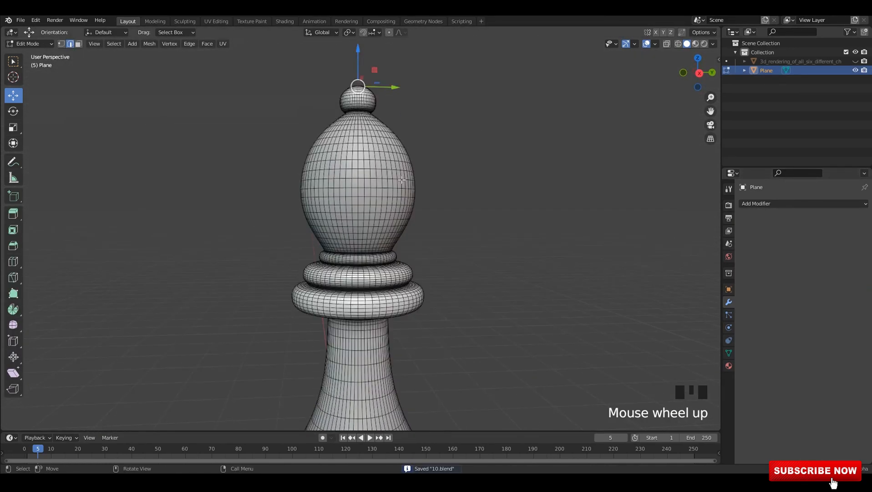
{"action": "scroll", "coordinate": [421, 264], "scroll_direction": "down", "scroll_amount": 3}
{"action": "middle_click_drag", "start_coordinate": [426, 275], "coordinate": [409, 220], "text": "shift"}
Undo the application of the Subdivision modifier and return to Object Mode.
{"action": "key", "text": "ctrl+z"}
{"action": "key", "text": "ctrl+z"}
{"action": "key", "text": "ctrl+z"}
{"action": "key", "text": "Tab"}
{"action": "key", "text": "Tab"}
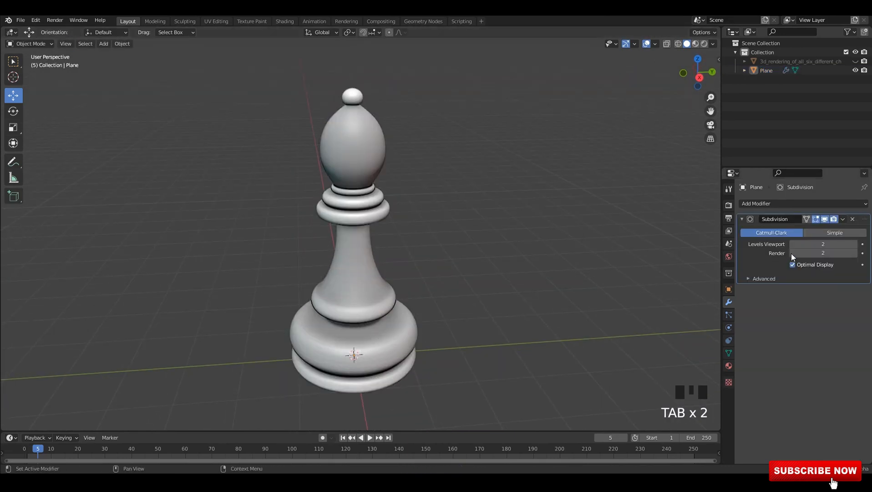
Apply the Subdivision modifier to the bishop, select the piece, and save the file.
{"action": "left_click", "coordinate": [844, 220]}
{"action": "left_click", "coordinate": [809, 231]}
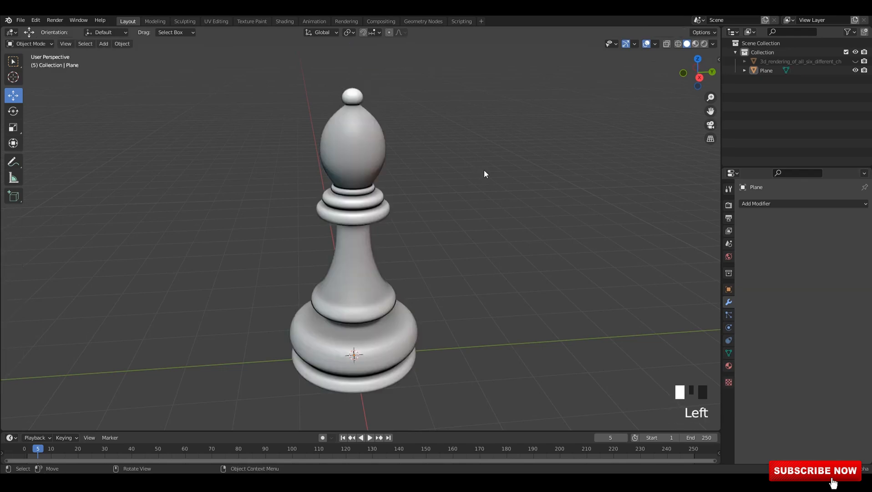
{"action": "left_click", "coordinate": [373, 152]}
{"action": "right_click", "coordinate": [436, 163]}
Add a cube at the bishop's base and raise it along Z over the stem in the right view.
{"action": "middle_click_drag", "start_coordinate": [437, 163], "coordinate": [436, 189], "text": "alt"}
{"action": "key", "text": "shift+a"}
{"action": "mouse_move", "coordinate": [198, 166]}
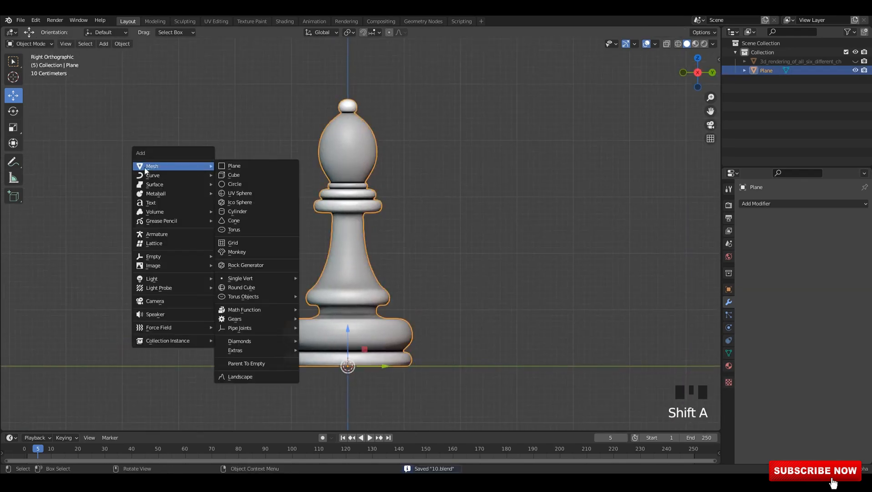
{"action": "left_click", "coordinate": [229, 176]}
{"action": "scroll", "coordinate": [397, 336], "scroll_direction": "down", "scroll_amount": 2}
{"action": "left_click_drag", "start_coordinate": [353, 303], "coordinate": [458, 238]}
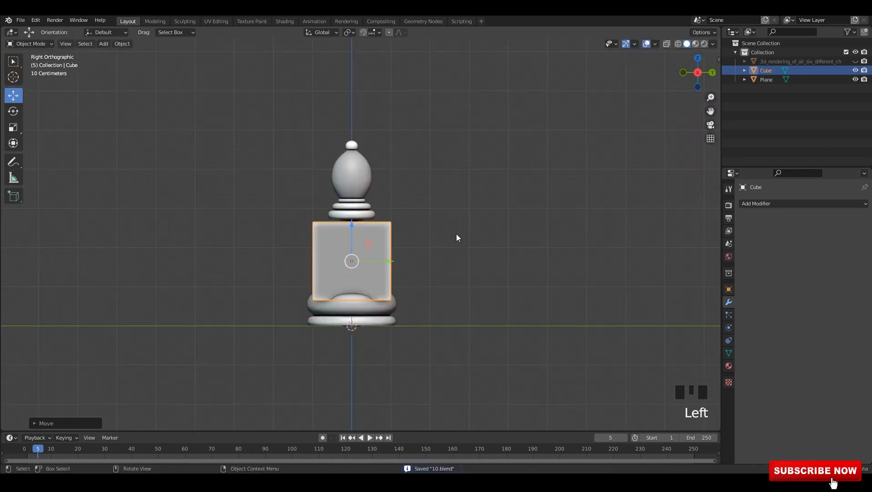
Flatten the cube along Z into a thin slab and raise it across the upper part of the bishop's head.
{"action": "scroll", "coordinate": [458, 237], "scroll_direction": "up", "scroll_amount": 1, "text": "shift"}
{"action": "key", "text": "s"}
{"action": "key", "text": "z"}
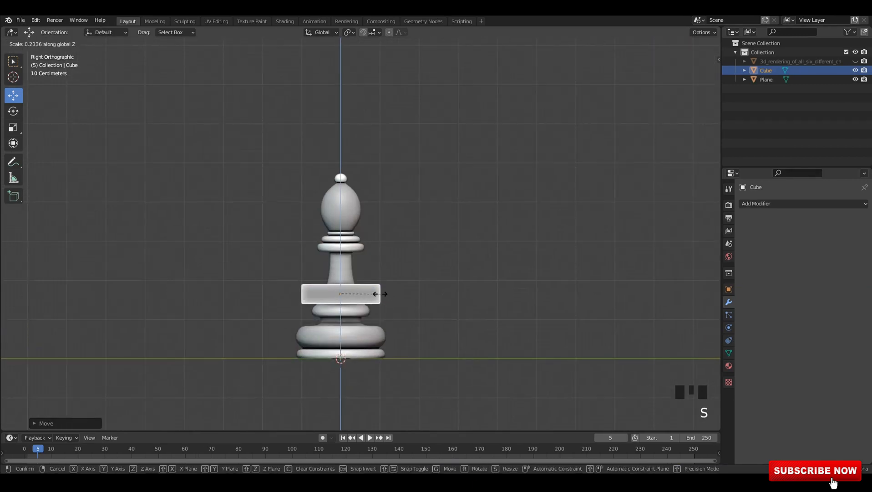
{"action": "left_click", "coordinate": [365, 292]}
{"action": "left_click_drag", "start_coordinate": [344, 273], "coordinate": [354, 178]}
{"action": "scroll", "coordinate": [392, 218], "scroll_direction": "up", "scroll_amount": 6}
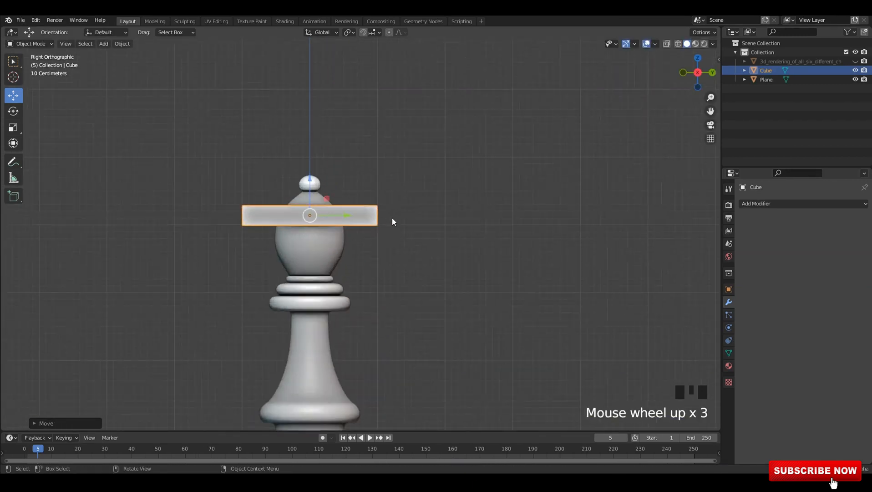
Lower the slab slightly along Z over the bishop's head and scale it a little thinner along Z.
{"action": "key", "text": "ctrl+s"}
{"action": "middle_click_drag", "start_coordinate": [359, 236], "coordinate": [375, 237], "text": "shift"}
{"action": "left_click_drag", "start_coordinate": [292, 173], "coordinate": [296, 191]}
{"action": "middle_click_drag", "start_coordinate": [296, 190], "coordinate": [433, 219]}
{"action": "key", "text": "Tab"}
{"action": "key", "text": "Tab"}
{"action": "key", "text": "Tab"}
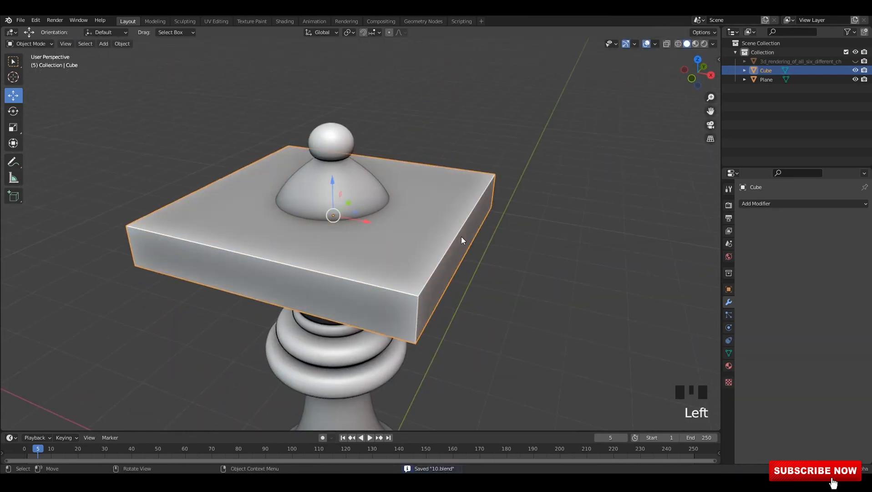
{"action": "key", "text": "s"}
{"action": "key", "text": "z"}
{"action": "left_click", "coordinate": [451, 226]}
Apply the slab's scale and give all its edges a narrow bevel with several segments in Edit Mode.
{"action": "key", "text": "ctrl+a"}
{"action": "left_click", "coordinate": [455, 227]}
{"action": "key", "text": "Tab"}
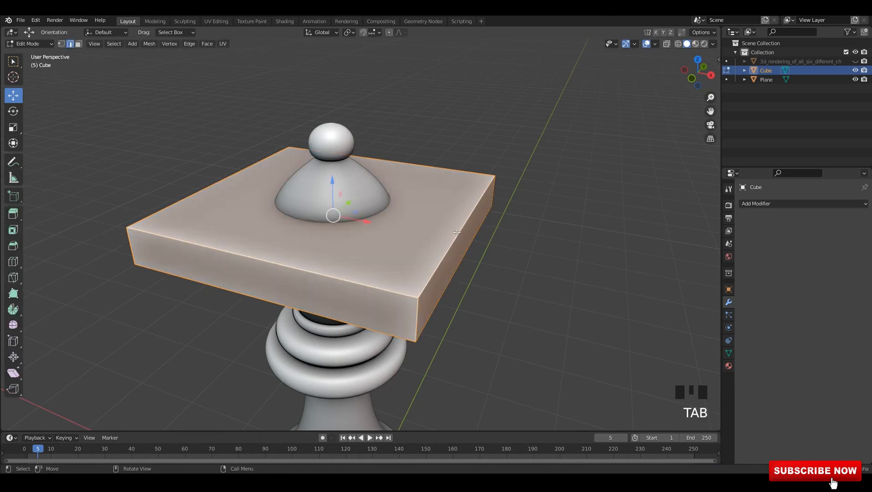
{"action": "scroll", "coordinate": [476, 251], "scroll_direction": "up", "scroll_amount": 2}
{"action": "key", "text": "ctrl+b"}
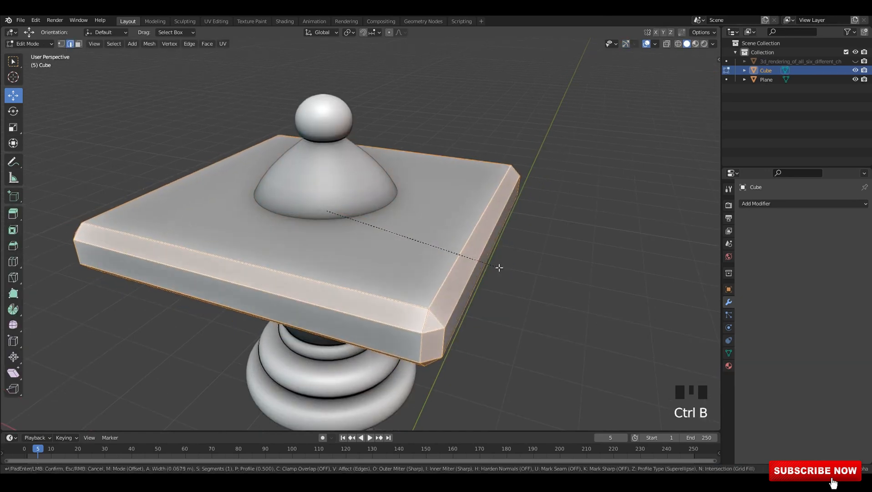
{"action": "scroll", "coordinate": [499, 267], "scroll_direction": "up", "scroll_amount": 2}
{"action": "left_click", "coordinate": [505, 258]}
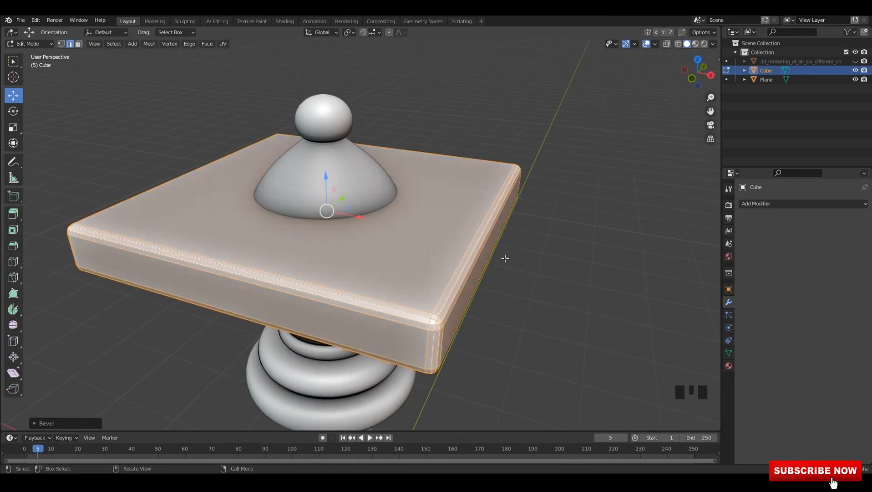
Return to Object Mode and set the slab's origin to its geometry in the front view.
{"action": "key", "text": "Tab"}
{"action": "key", "text": "Tab"}
{"action": "key", "text": "Tab"}
{"action": "right_click", "coordinate": [489, 207]}
{"action": "middle_click_drag", "start_coordinate": [489, 206], "coordinate": [448, 195], "text": "alt"}
{"action": "right_click", "coordinate": [455, 190]}
{"action": "mouse_move", "coordinate": [436, 222]}
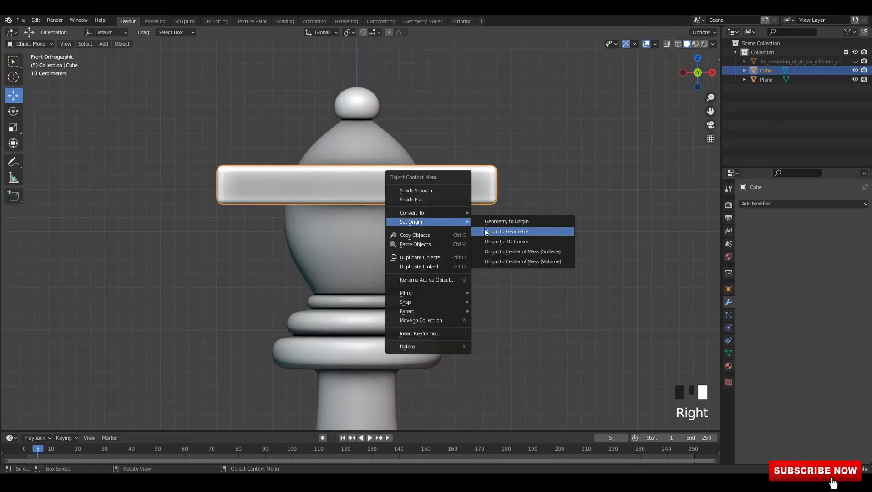
{"action": "left_click", "coordinate": [485, 231]}
{"action": "middle_click_drag", "start_coordinate": [485, 231], "coordinate": [477, 220], "text": "shift"}
Rotate the slab 45° in the front view and move it diagonally so its lower end reaches into the head.
{"action": "type", "text": "r45"}
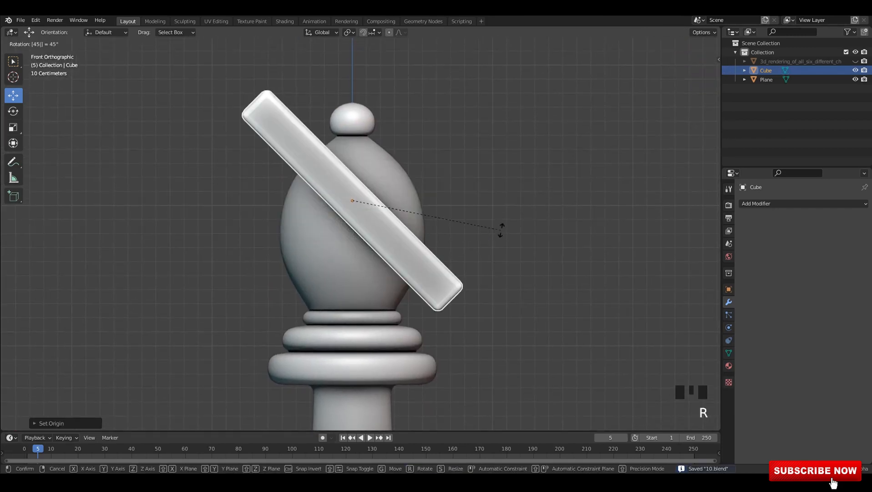
{"action": "left_click", "coordinate": [501, 230]}
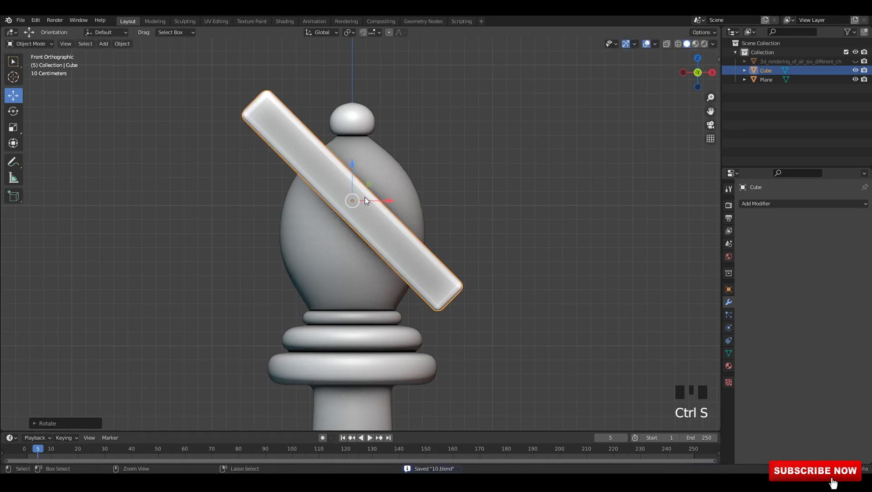
{"action": "left_click_drag", "start_coordinate": [377, 200], "coordinate": [287, 109]}
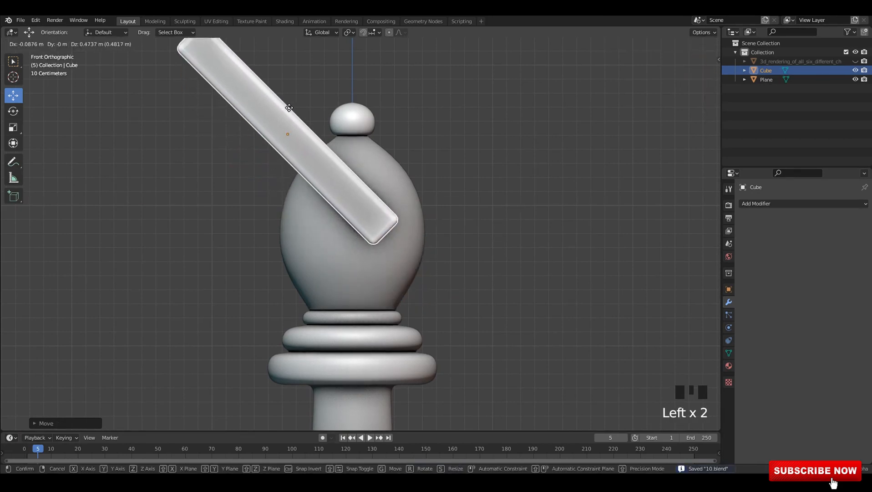
{"action": "left_click_drag", "start_coordinate": [309, 142], "coordinate": [283, 142]}
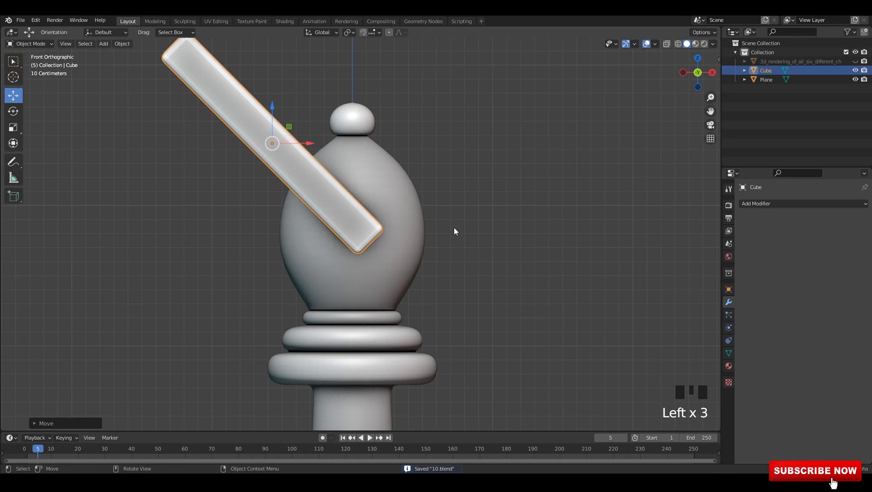
{"action": "left_click_drag", "start_coordinate": [270, 109], "coordinate": [271, 113]}
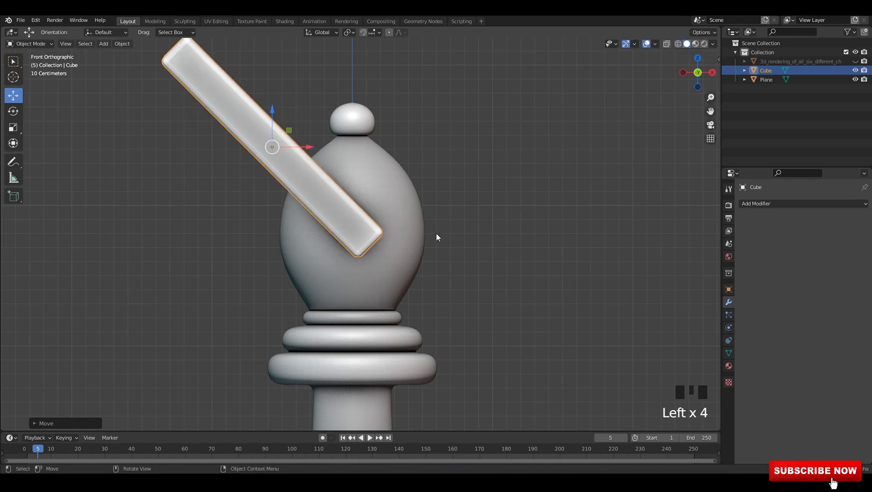
Try to adjust the slab's tilt slightly and scale it along Z.
{"action": "key", "text": "r"}
{"action": "left_click", "coordinate": [472, 255]}
{"action": "key", "text": "s"}
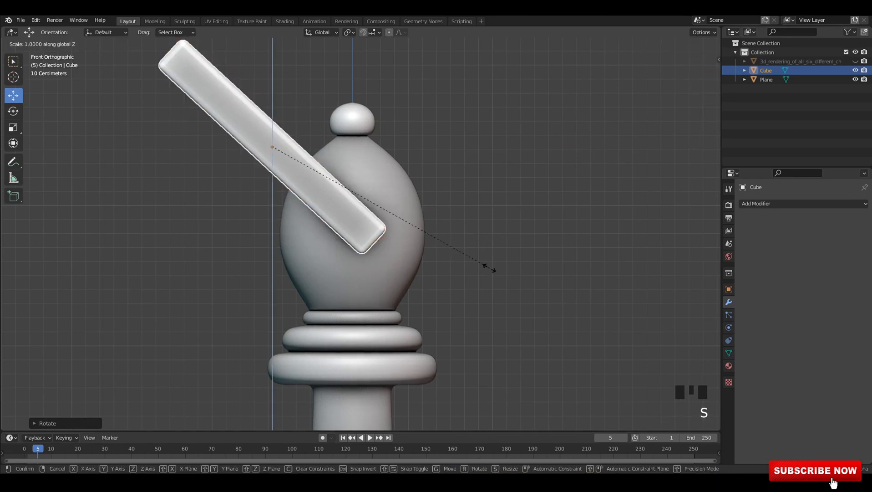
{"action": "left_click", "coordinate": [479, 258]}
Undo the slab's scaling, moves and rotations back to its centred horizontal placement.
{"action": "key", "text": "ctrl+z"}
{"action": "key", "text": "ctrl+z"}
{"action": "key", "text": "ctrl+z"}
{"action": "key", "text": "ctrl+z"}
{"action": "key", "text": "ctrl+z"}
{"action": "key", "text": "ctrl+z"}
{"action": "key", "text": "ctrl+z"}
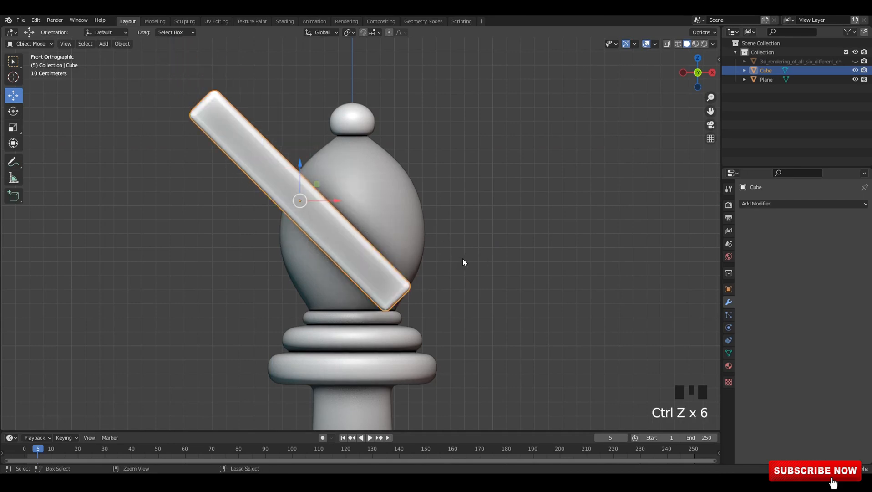
{"action": "key", "text": "ctrl+z"}
Thin the slab by selecting its top edges in X-ray Edit Mode and lowering them along Z.
{"action": "key", "text": "1"}
{"action": "key", "text": "alt+z"}
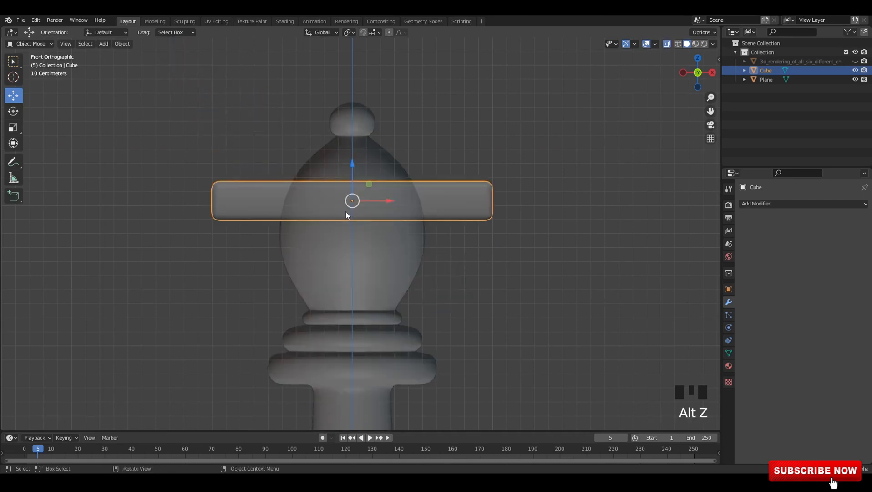
{"action": "key", "text": "Tab"}
{"action": "left_click", "coordinate": [410, 187]}
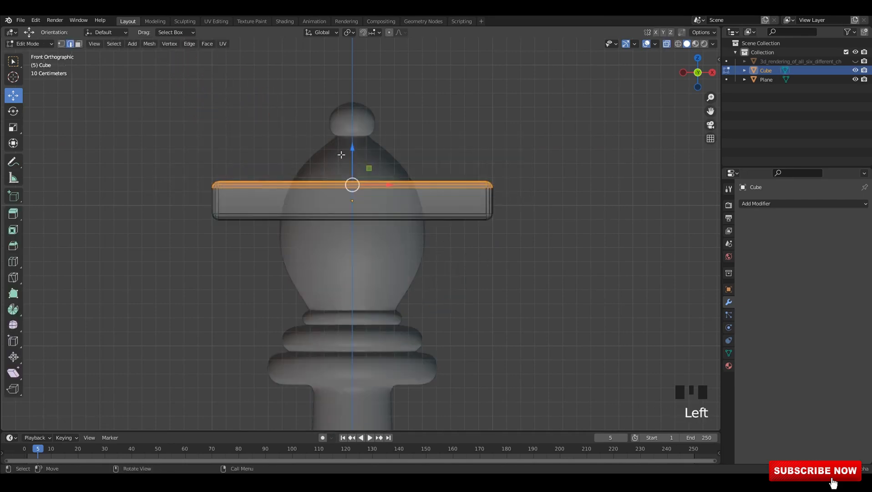
{"action": "left_click_drag", "start_coordinate": [351, 157], "coordinate": [352, 165]}
{"action": "key", "text": "alt+z"}
{"action": "key", "text": "Tab"}
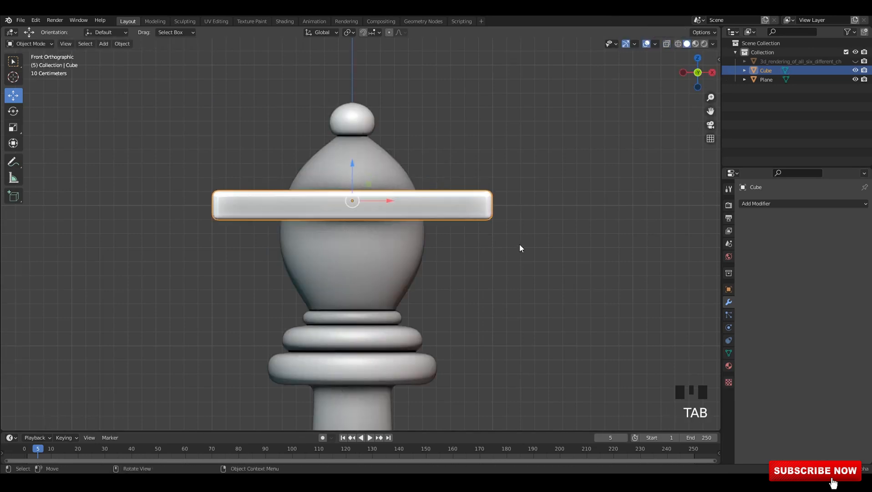
Tilt the slab diagonally, move it so only its lower end overlaps the bishop's head, and save the file.
{"action": "left_click", "coordinate": [520, 243]}
{"action": "left_click", "coordinate": [489, 211]}
{"action": "key", "text": "r"}
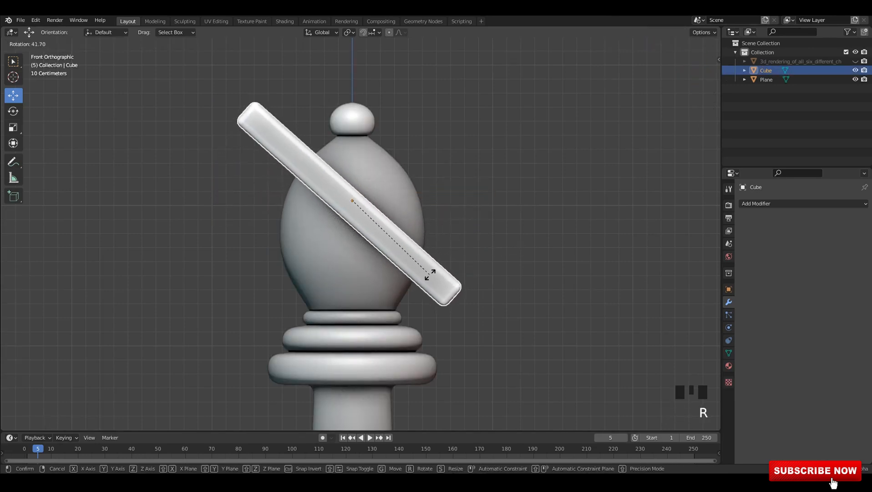
{"action": "left_click", "coordinate": [381, 222]}
{"action": "left_click_drag", "start_coordinate": [381, 223], "coordinate": [240, 142]}
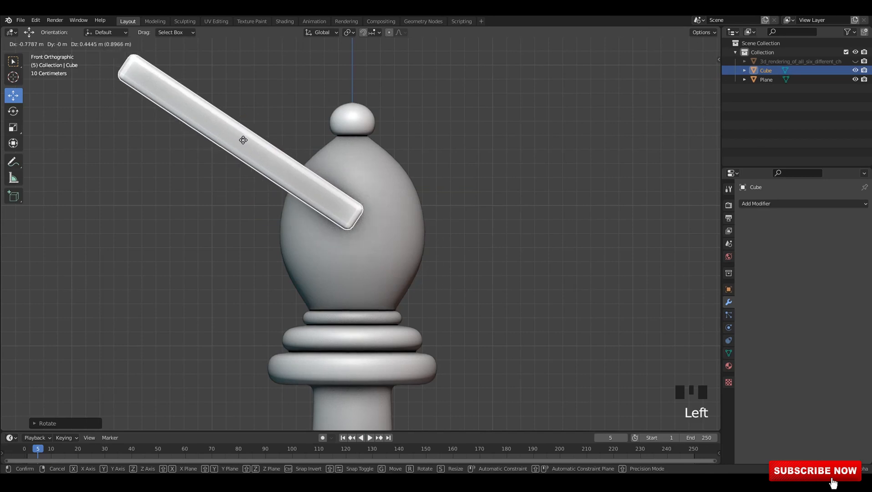
{"action": "middle_click_drag", "start_coordinate": [415, 179], "coordinate": [396, 182], "text": "alt"}
{"action": "key", "text": "ctrl+s"}
Select the slab and then the bishop, and cut the head with a Bool Tool Brush Boolean Difference.
{"action": "left_click", "coordinate": [346, 207]}
{"action": "left_click", "coordinate": [346, 206]}
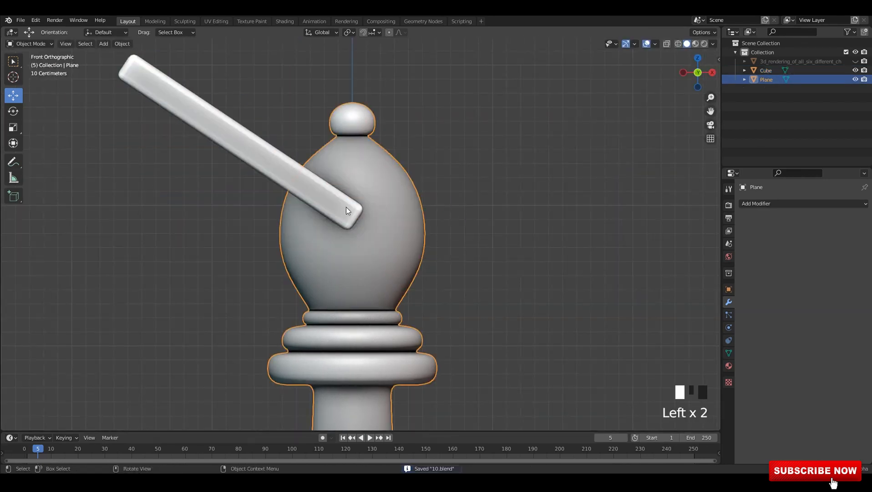
{"action": "left_click", "coordinate": [346, 207]}
{"action": "key", "text": "ctrl+s"}
{"action": "left_click", "coordinate": [402, 218], "text": "shift"}
{"action": "key", "text": "shift+ctrl+b"}
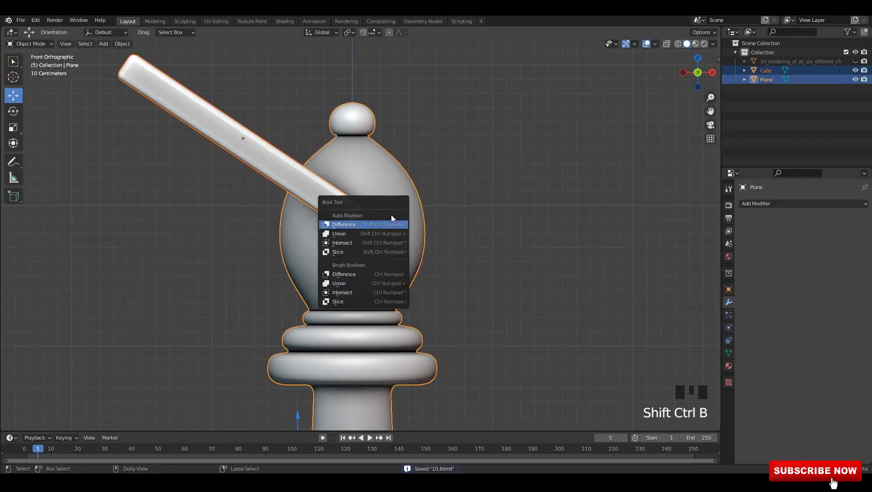
{"action": "left_click", "coordinate": [344, 273]}
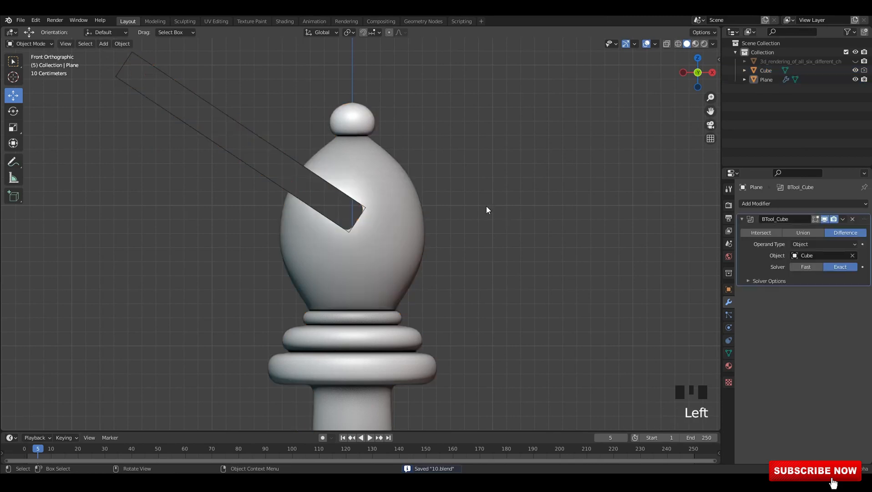
Fine-tune the cutter slab's position along X and Z in the bishop's head and save the file.
{"action": "scroll", "coordinate": [437, 196], "scroll_direction": "down", "scroll_amount": 2}
{"action": "left_click", "coordinate": [288, 160]}
{"action": "left_click_drag", "start_coordinate": [266, 136], "coordinate": [274, 133]}
{"action": "left_click_drag", "start_coordinate": [297, 163], "coordinate": [301, 159]}
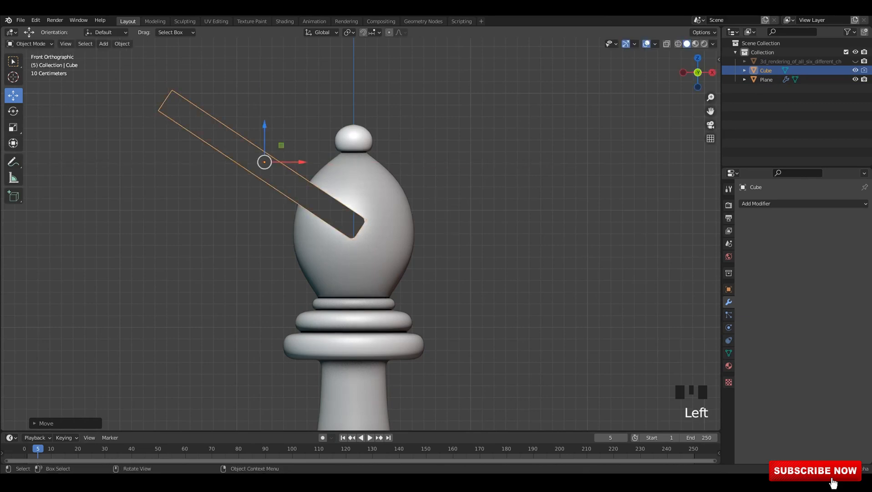
{"action": "key", "text": "r"}
{"action": "right_click", "coordinate": [450, 222]}
{"action": "left_click_drag", "start_coordinate": [264, 130], "coordinate": [266, 122]}
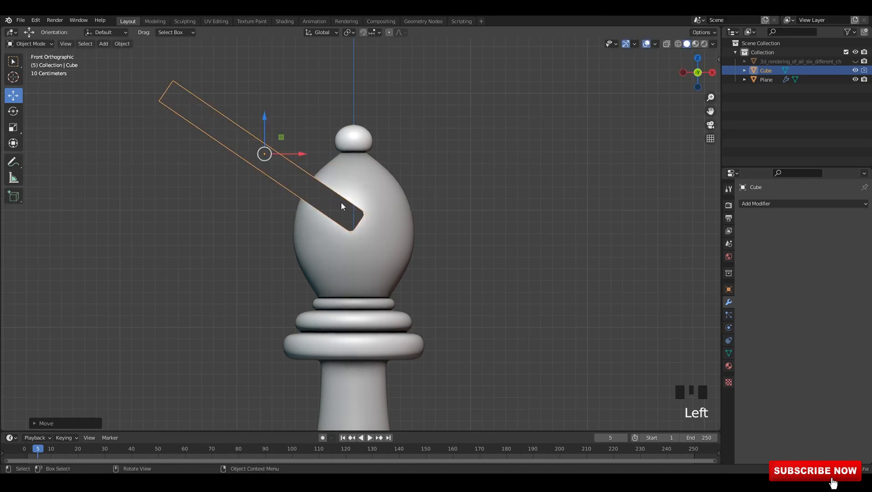
{"action": "left_click", "coordinate": [297, 154]}
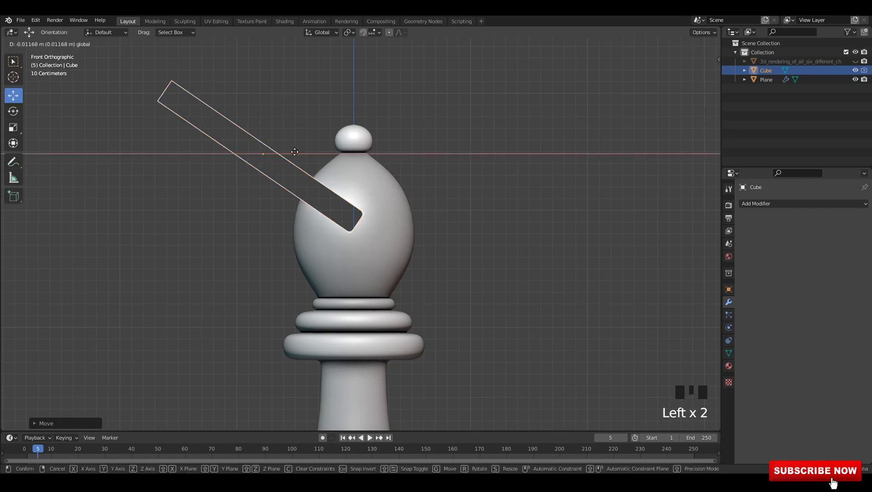
{"action": "scroll", "coordinate": [488, 231], "scroll_direction": "down", "scroll_amount": 4}
{"action": "middle_click_drag", "start_coordinate": [488, 230], "coordinate": [444, 253]}
{"action": "scroll", "coordinate": [416, 178], "scroll_direction": "down", "scroll_amount": 2}
{"action": "scroll", "coordinate": [460, 187], "scroll_direction": "up", "scroll_amount": 2}
{"action": "scroll", "coordinate": [444, 253], "scroll_direction": "up", "scroll_amount": 2}
{"action": "key", "text": "ctrl+s"}
Scale the cutter slab along Z to narrow the slot and shift it deeper into the head.
{"action": "left_click", "coordinate": [332, 169]}
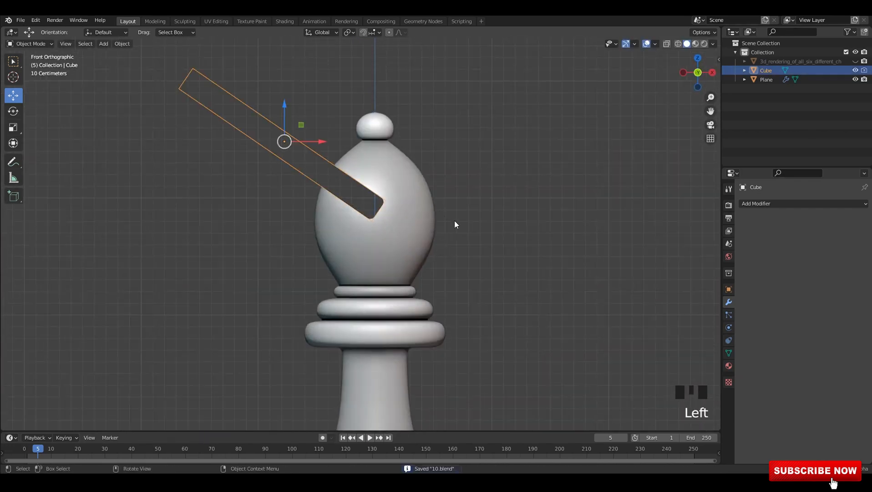
{"action": "key", "text": "s"}
{"action": "key", "text": "z"}
{"action": "left_click", "coordinate": [380, 193]}
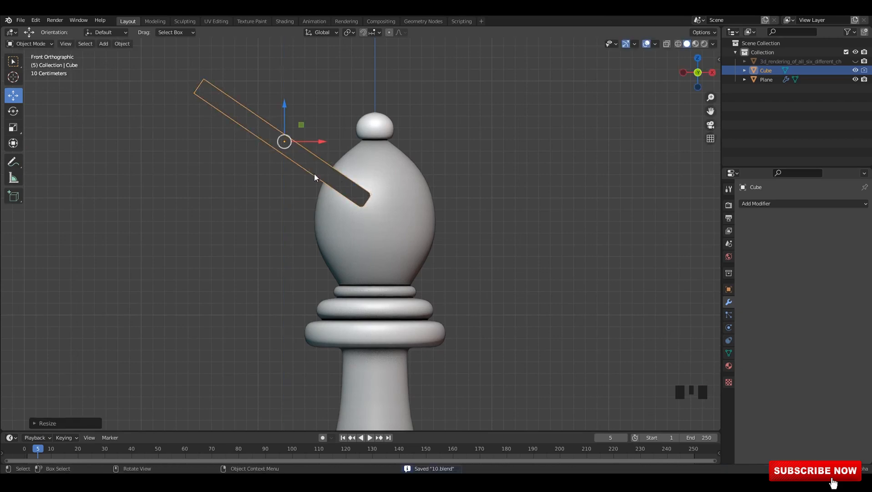
{"action": "left_click_drag", "start_coordinate": [305, 142], "coordinate": [317, 142]}
{"action": "left_click_drag", "start_coordinate": [298, 109], "coordinate": [302, 125]}
Hide the viewport overlays, view the slot from several angles, and select the bishop.
{"action": "middle_click_drag", "start_coordinate": [564, 174], "coordinate": [400, 174], "text": "shift"}
{"action": "left_click", "coordinate": [646, 45]}
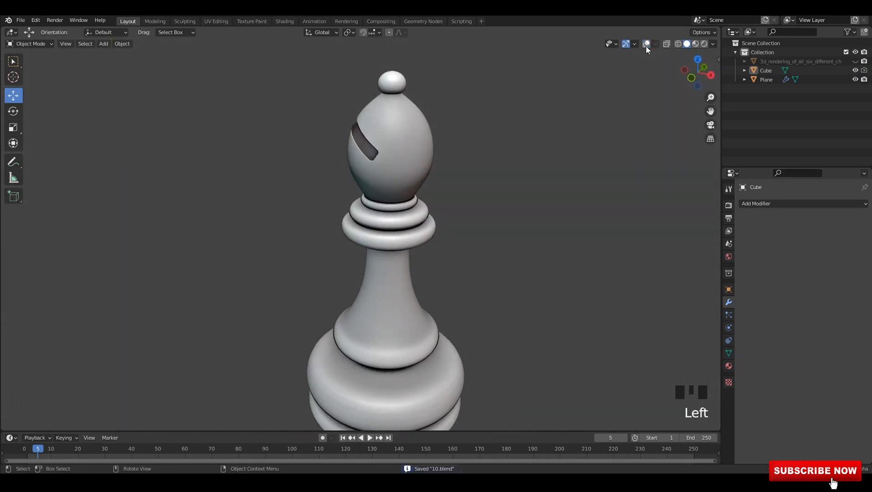
{"action": "middle_click_drag", "start_coordinate": [569, 145], "coordinate": [718, 245]}
{"action": "left_click", "coordinate": [389, 119]}
{"action": "scroll", "coordinate": [412, 211], "scroll_direction": "up", "scroll_amount": 2}
{"action": "left_click", "coordinate": [389, 226]}
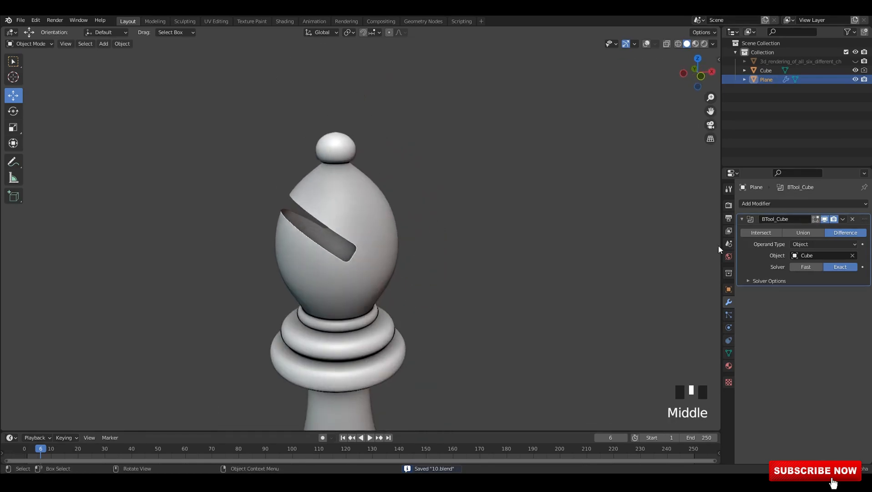
Switch the bishop's Boolean modifier operation to Union and view the slot.
{"action": "left_click", "coordinate": [808, 232]}
{"action": "middle_click_drag", "start_coordinate": [413, 219], "coordinate": [362, 235]}
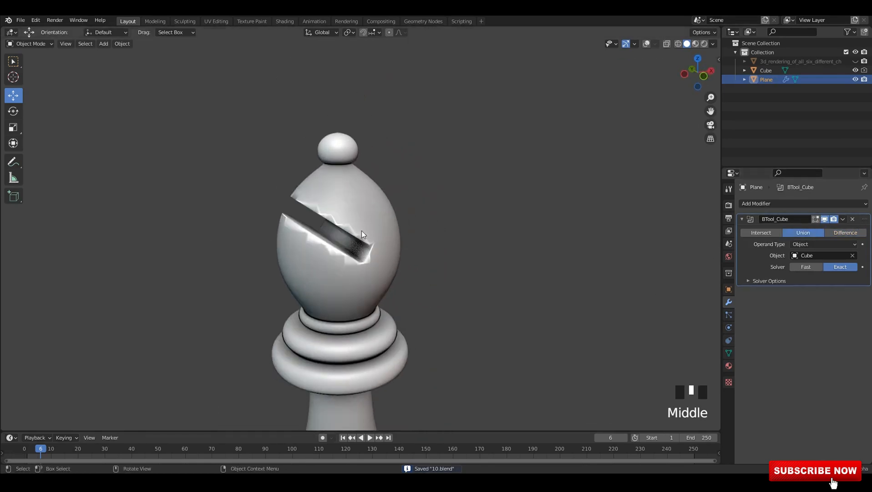
{"action": "right_click", "coordinate": [343, 218]}
{"action": "middle_click_drag", "start_coordinate": [450, 216], "coordinate": [408, 235]}
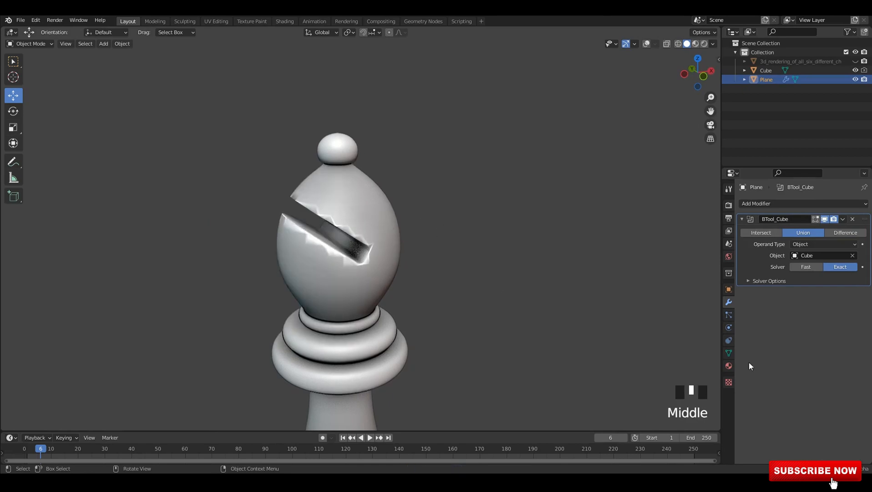
Enable Auto Smooth in the Normals settings of the bishop's mesh data and check the slot's shading.
{"action": "left_click", "coordinate": [730, 353]}
{"action": "left_click", "coordinate": [746, 371]}
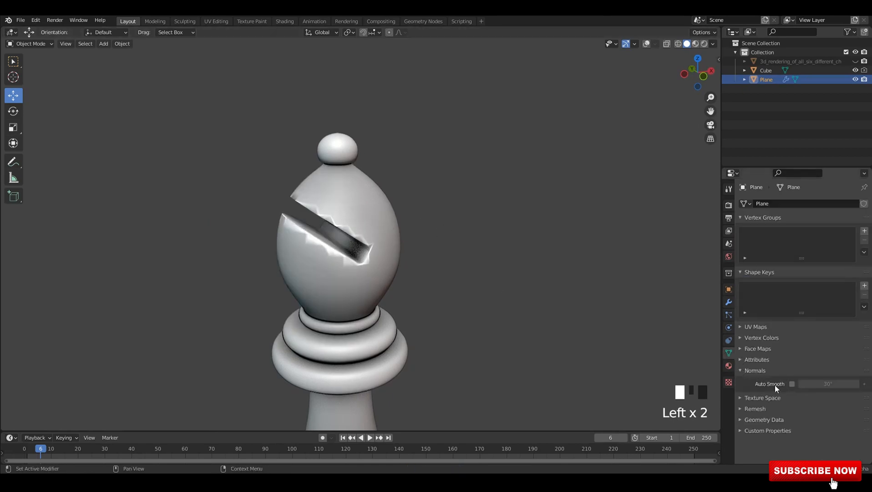
{"action": "left_click", "coordinate": [792, 384]}
{"action": "left_click", "coordinate": [523, 273]}
{"action": "mouse_move", "coordinate": [383, 204]}
{"action": "middle_mouse_down"}
{"action": "mouse_move", "coordinate": [372, 186]}
{"action": "mouse_move", "coordinate": [357, 194]}
{"action": "mouse_move", "coordinate": [433, 193]}
{"action": "middle_mouse_up"}
{"action": "scroll", "coordinate": [419, 194], "scroll_direction": "down", "scroll_amount": 3}
{"action": "left_click", "coordinate": [380, 203]}
{"action": "scroll", "coordinate": [457, 254], "scroll_direction": "down", "scroll_amount": 2}
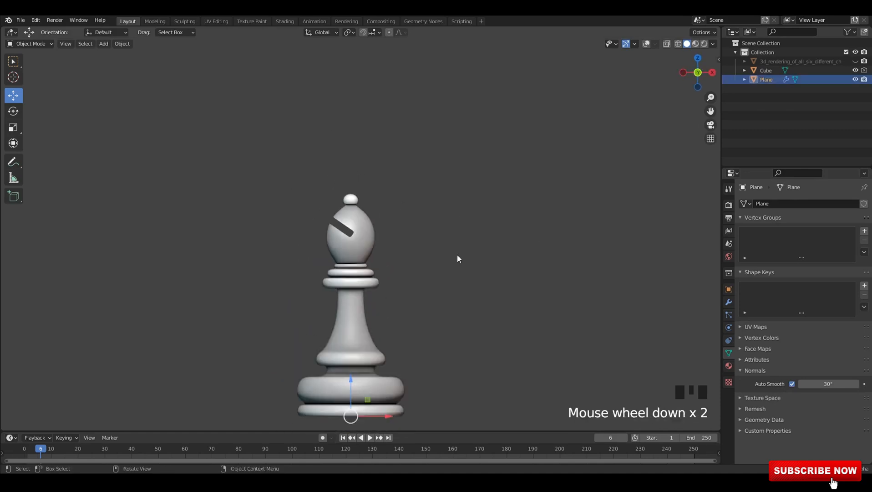
Change the viewport's MatCap to the reddish-brown one, view the bishop from different angles, and save the file.
{"action": "middle_click_drag", "start_coordinate": [457, 254], "coordinate": [464, 223], "text": "shift"}
{"action": "left_click", "coordinate": [713, 43]}
{"action": "left_click", "coordinate": [696, 88]}
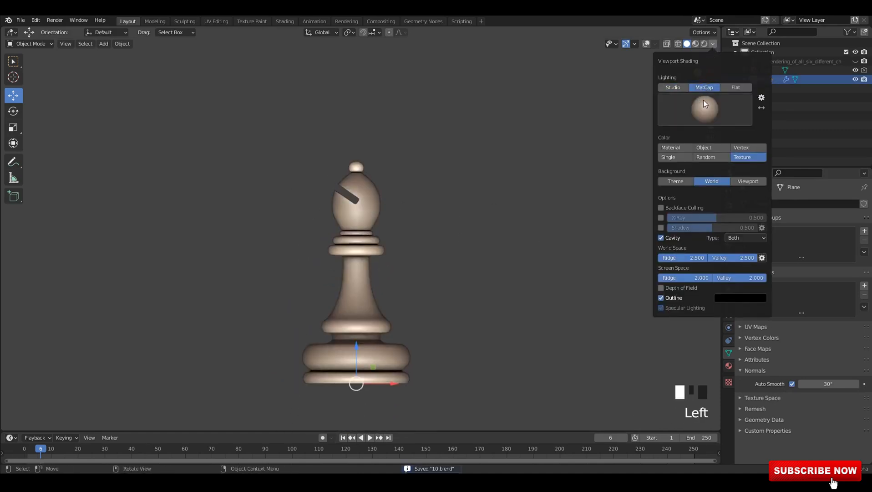
{"action": "left_click", "coordinate": [704, 101]}
{"action": "left_click", "coordinate": [576, 164]}
{"action": "middle_click_drag", "start_coordinate": [454, 150], "coordinate": [507, 195]}
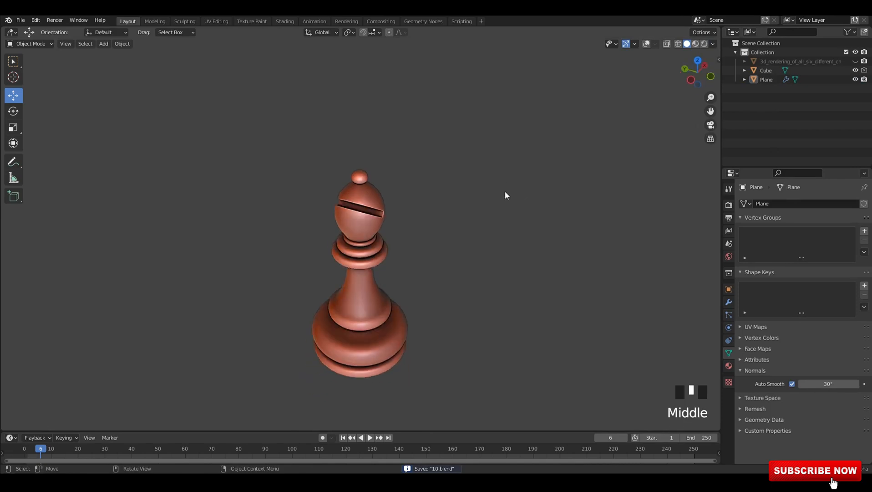
{"action": "scroll", "coordinate": [528, 183], "scroll_direction": "up", "scroll_amount": 2}
{"action": "key", "text": "ctrl+s"}
Open the bishop's mesh in Edit Mode with the viewport overlays and X-ray turned on.
{"action": "left_click", "coordinate": [712, 43]}
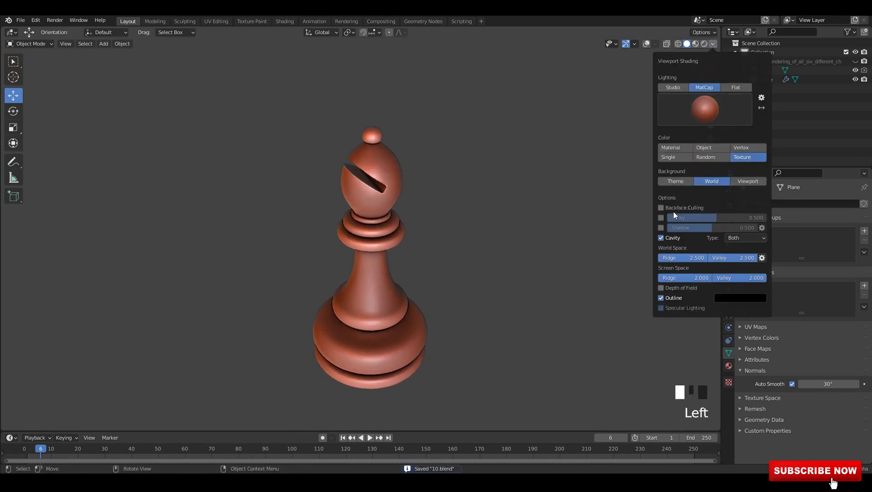
{"action": "key", "text": "Tab"}
{"action": "middle_click_drag", "start_coordinate": [426, 171], "coordinate": [439, 156]}
{"action": "left_click", "coordinate": [646, 44]}
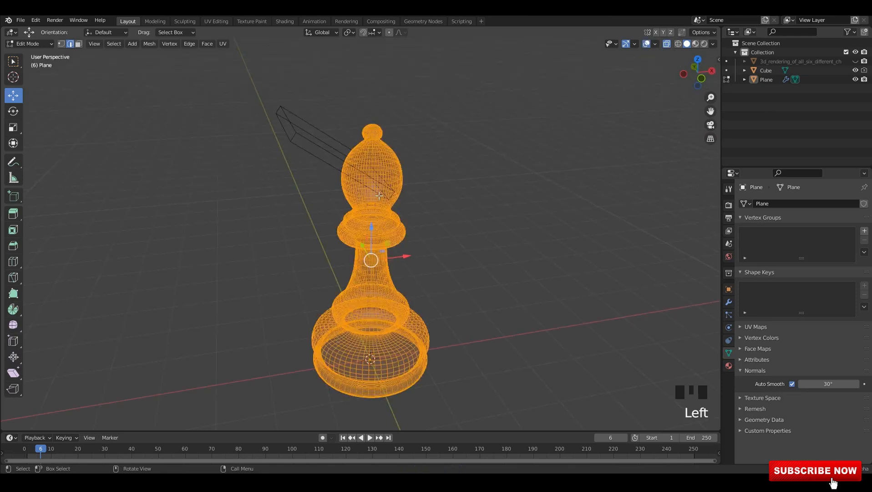
Recalculate the normals of the bishop's mesh, return to Object Mode, and check its shading.
{"action": "key", "text": "alt+z"}
{"action": "middle_click_drag", "start_coordinate": [416, 202], "coordinate": [422, 202]}
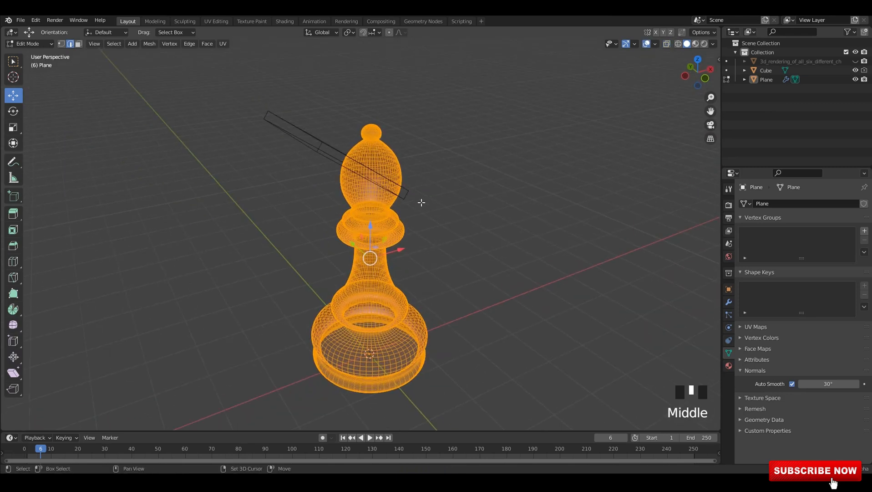
{"action": "key", "text": "shift+n"}
{"action": "key", "text": "Tab"}
{"action": "middle_click_drag", "start_coordinate": [452, 198], "coordinate": [657, 70]}
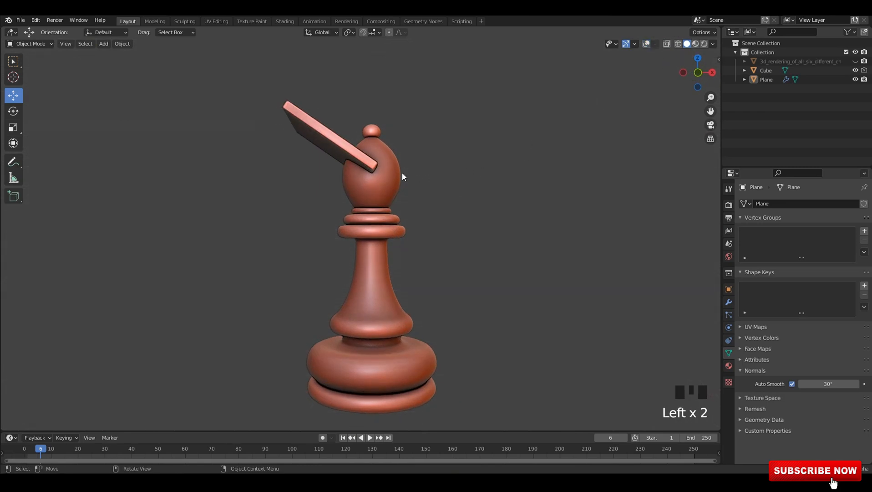
{"action": "middle_click_drag", "start_coordinate": [402, 177], "coordinate": [453, 201]}
{"action": "middle_click_drag", "start_coordinate": [368, 164], "coordinate": [378, 220]}
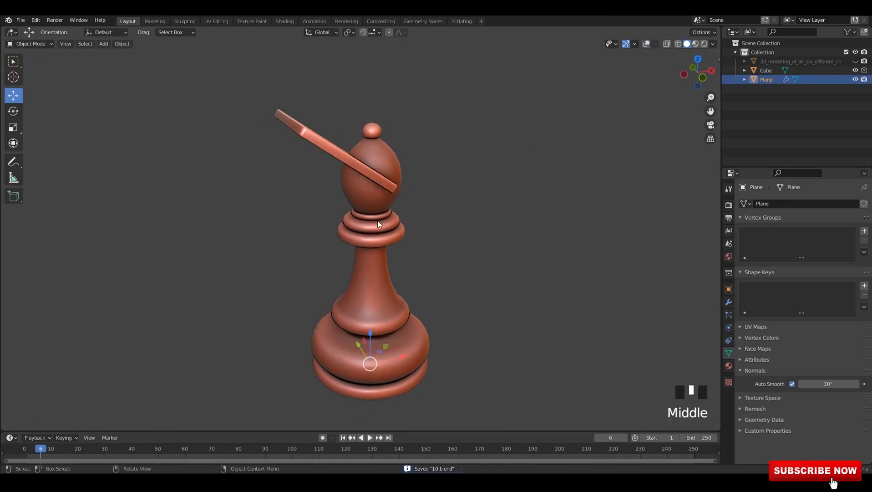
Display the bishop's modifier settings and turn on the viewport overlays.
{"action": "left_click", "coordinate": [729, 303]}
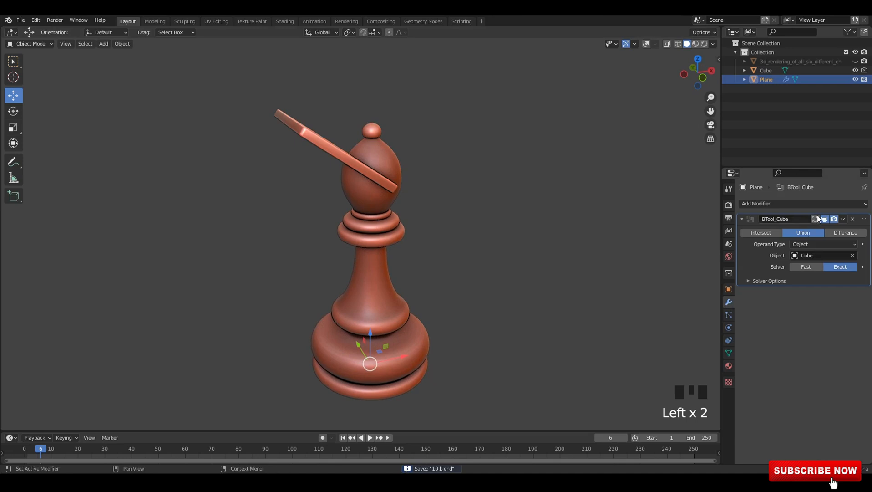
{"action": "middle_click_drag", "start_coordinate": [523, 164], "coordinate": [538, 119]}
{"action": "left_click", "coordinate": [649, 42]}
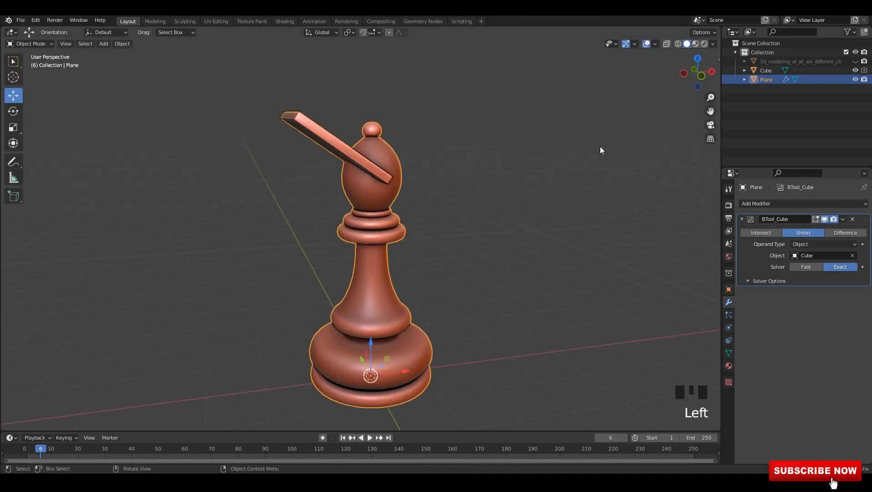
{"action": "left_click", "coordinate": [601, 146]}
Try to move the slab-shaped cutter across the bishop's head, undo the move, and return to the front view.
{"action": "left_click", "coordinate": [385, 169]}
{"action": "mouse_move", "coordinate": [385, 168]}
{"action": "middle_mouse_down"}
{"action": "mouse_move", "coordinate": [408, 174]}
{"action": "mouse_move", "coordinate": [371, 178]}
{"action": "middle_mouse_up"}
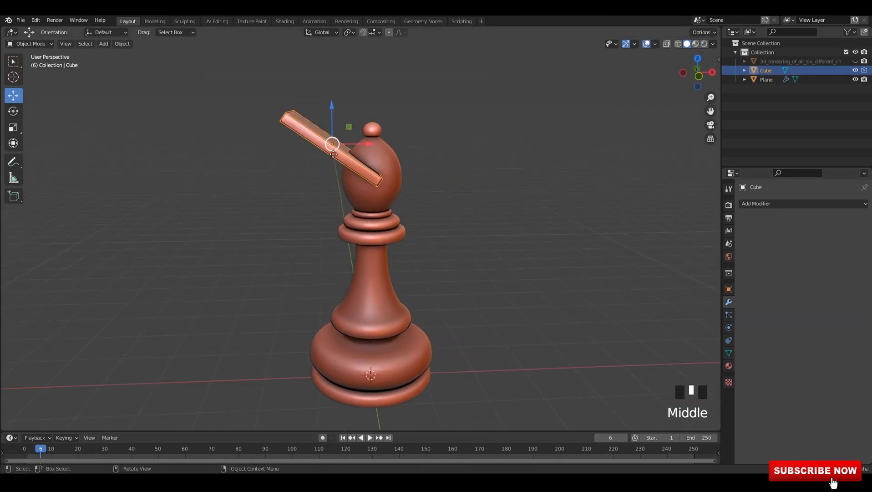
{"action": "left_click_drag", "start_coordinate": [333, 154], "coordinate": [411, 140]}
{"action": "key", "text": "ctrl+z"}
{"action": "middle_click_drag", "start_coordinate": [478, 151], "coordinate": [412, 196], "text": "alt"}
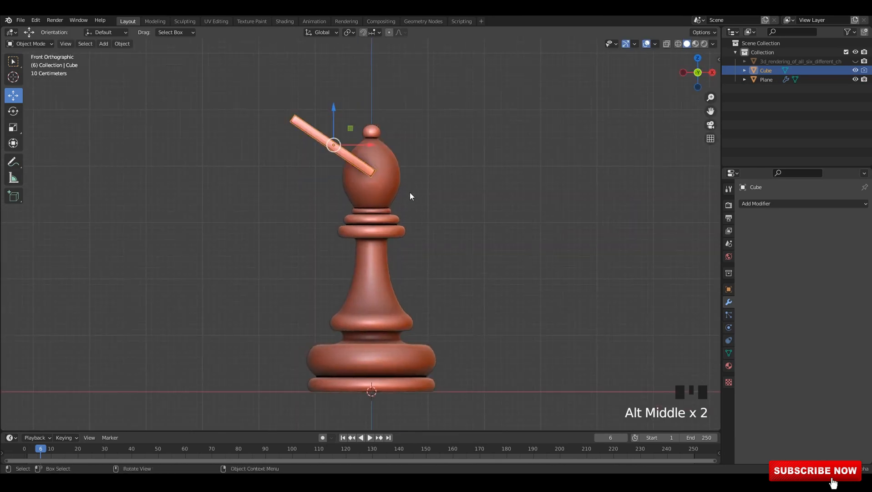
Try removing the Boolean modifier from the bishop, and undo the removal.
{"action": "left_click", "coordinate": [397, 186], "text": "shift"}
{"action": "left_click", "coordinate": [852, 219]}
{"action": "left_click", "coordinate": [556, 188]}
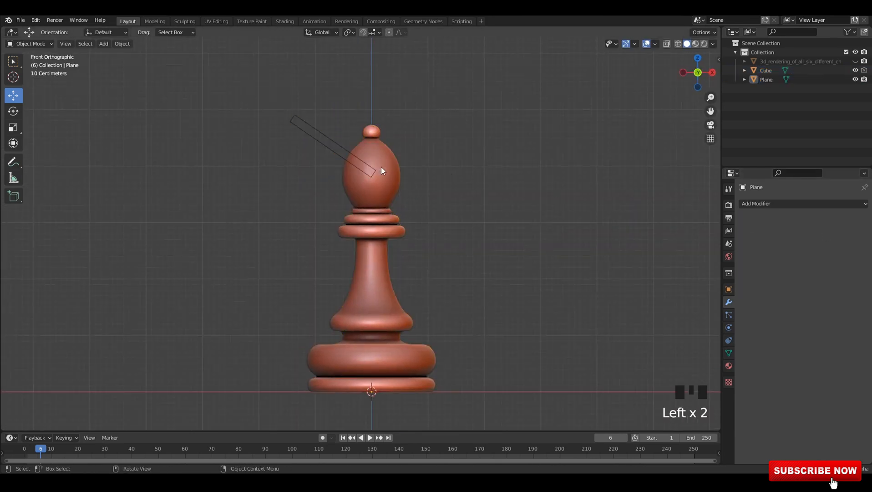
{"action": "left_click", "coordinate": [381, 167]}
{"action": "middle_click_drag", "start_coordinate": [398, 176], "coordinate": [402, 185]}
{"action": "key", "text": "ctrl+z"}
{"action": "key", "text": "ctrl+z"}
{"action": "key", "text": "ctrl+z"}
{"action": "key", "text": "ctrl+z"}
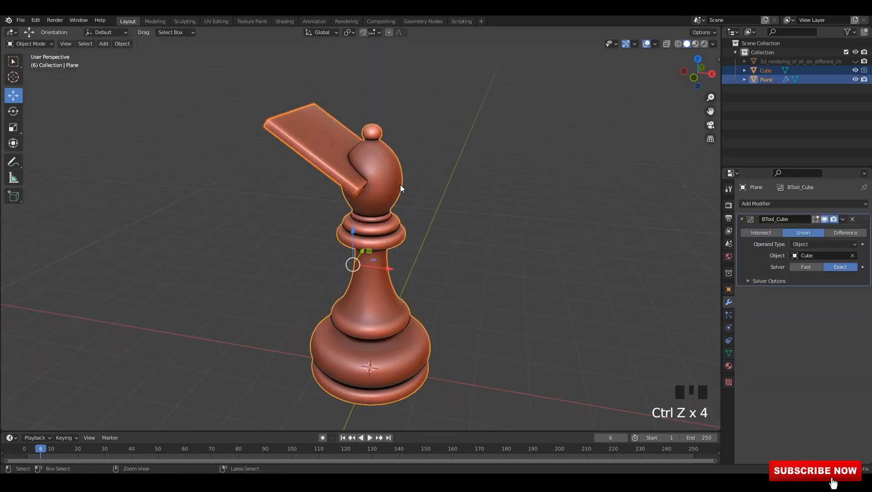
{"action": "key", "text": "ctrl+z"}
Set the bishop's Boolean modifier operation to Difference and check the cut from the front.
{"action": "left_click", "coordinate": [375, 187]}
{"action": "left_click", "coordinate": [856, 231]}
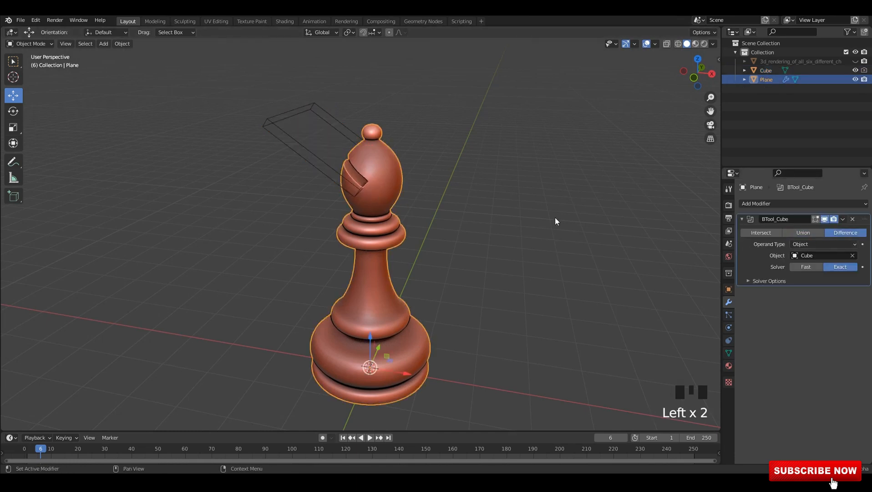
{"action": "middle_click_drag", "start_coordinate": [555, 217], "coordinate": [414, 179]}
{"action": "left_click", "coordinate": [500, 191]}
{"action": "middle_click_drag", "start_coordinate": [500, 191], "coordinate": [495, 181], "text": "alt"}
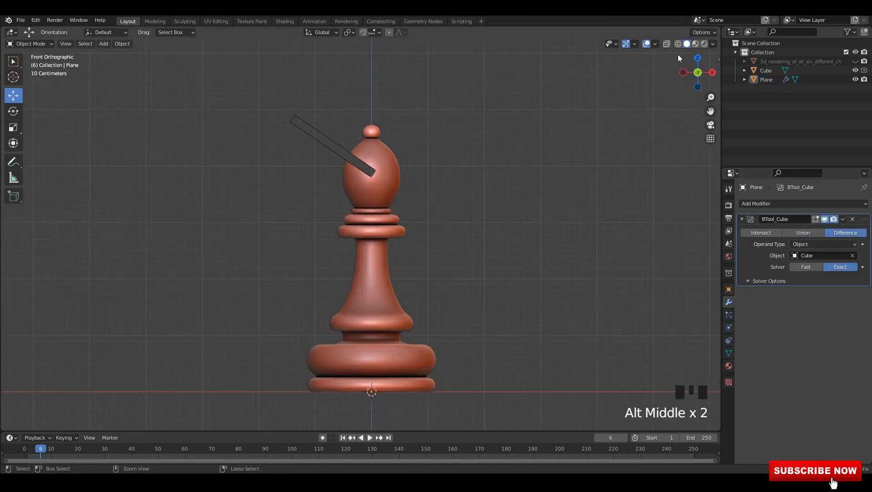
Hide the viewport overlays, inspect the slot in the bishop's head, and save the file.
{"action": "left_click", "coordinate": [646, 44]}
{"action": "middle_click_drag", "start_coordinate": [373, 164], "coordinate": [367, 232]}
{"action": "left_click", "coordinate": [383, 139]}
{"action": "left_click", "coordinate": [443, 227]}
{"action": "scroll", "coordinate": [444, 228], "scroll_direction": "down", "scroll_amount": 2}
{"action": "scroll", "coordinate": [408, 211], "scroll_direction": "up", "scroll_amount": 2}
{"action": "key", "text": "ctrl+s"}
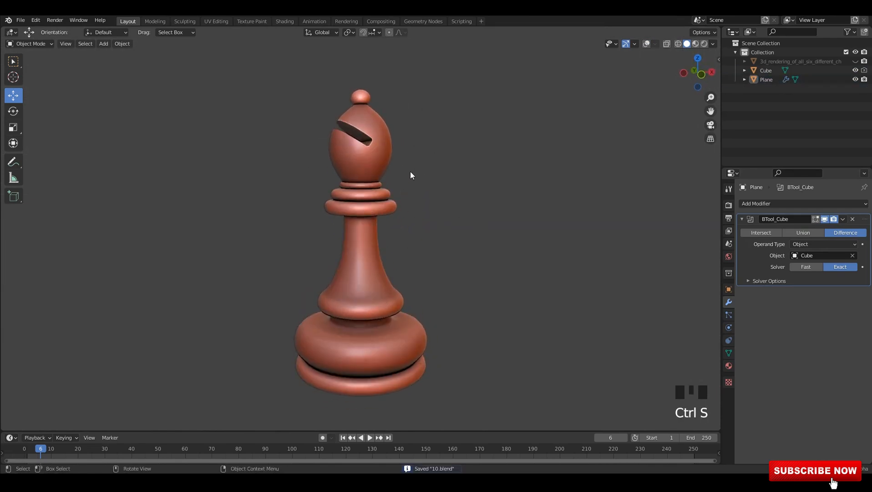
Select the bishop, switch to the Animation workspace, and frame its head in the smaller viewport in Material Preview shading.
{"action": "scroll", "coordinate": [403, 209], "scroll_direction": "up", "scroll_amount": 2}
{"action": "left_click", "coordinate": [364, 150]}
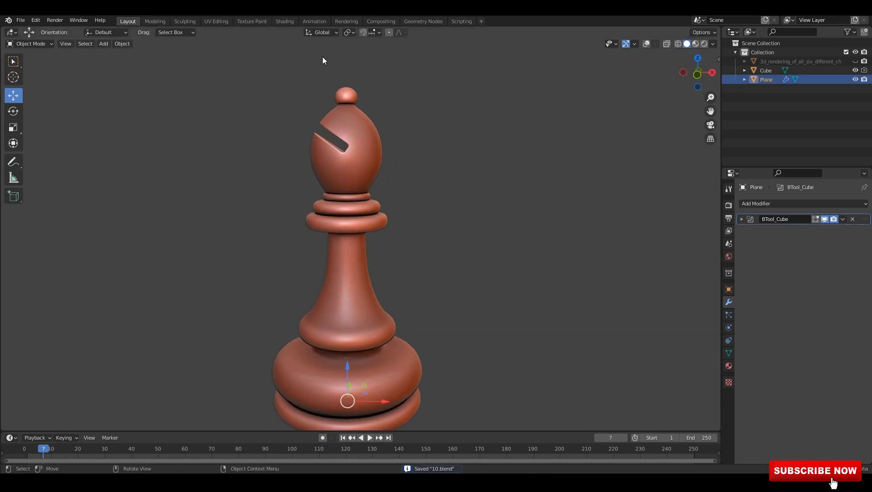
{"action": "left_click", "coordinate": [284, 21]}
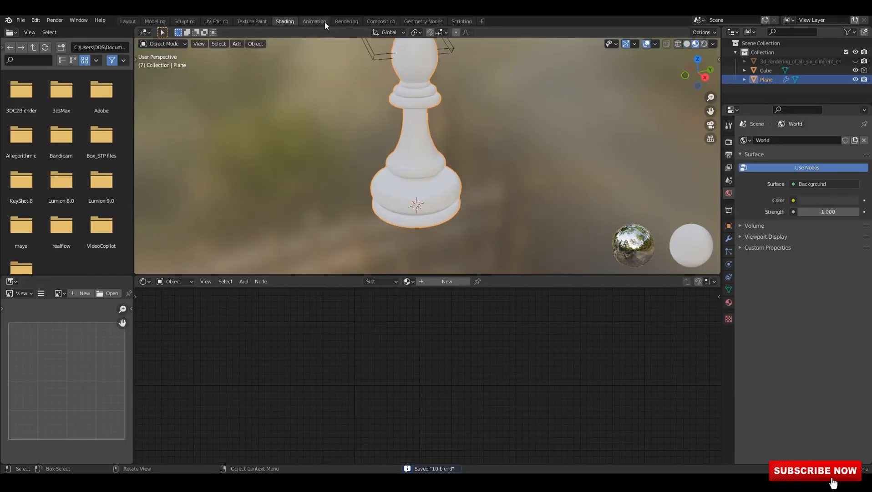
{"action": "left_click", "coordinate": [313, 22]}
{"action": "left_click", "coordinate": [229, 44]}
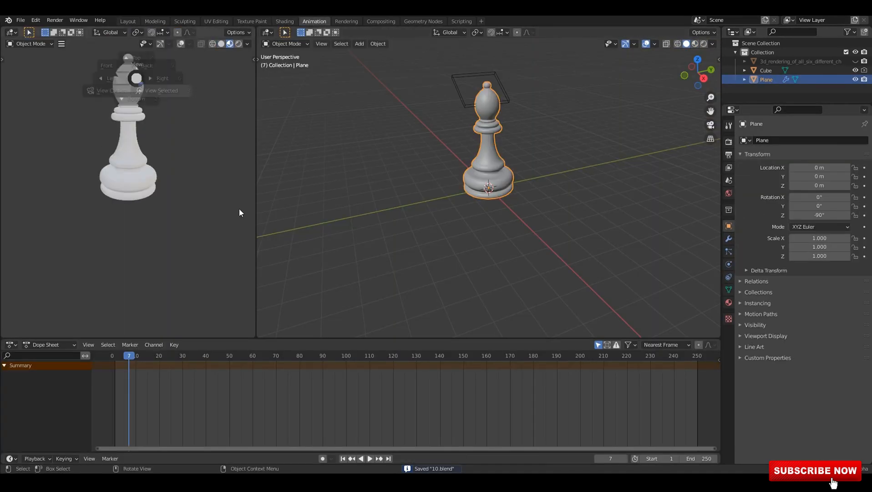
{"action": "scroll", "coordinate": [203, 191], "scroll_direction": "up", "scroll_amount": 6}
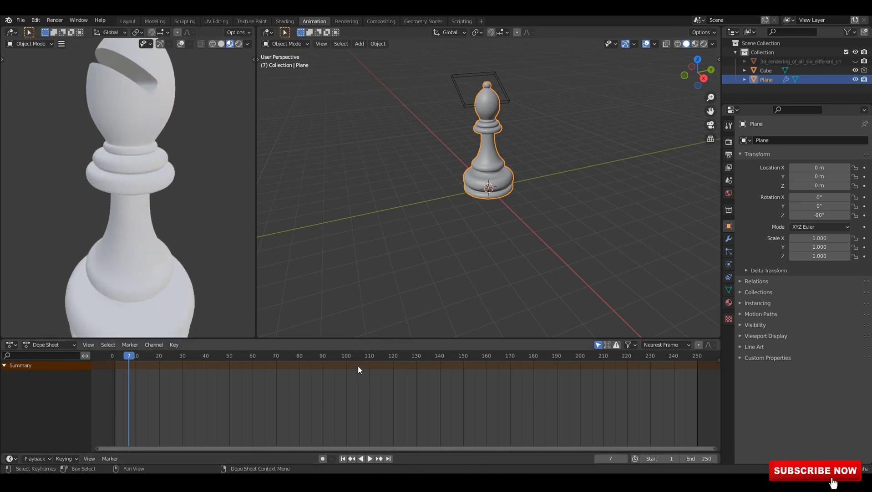
Shrink the Dope Sheet area to give the viewports more height, and save the file.
{"action": "left_click_drag", "start_coordinate": [365, 338], "coordinate": [370, 409]}
{"action": "middle_click_drag", "start_coordinate": [190, 219], "coordinate": [175, 249]}
{"action": "key", "text": "ctrl+s"}
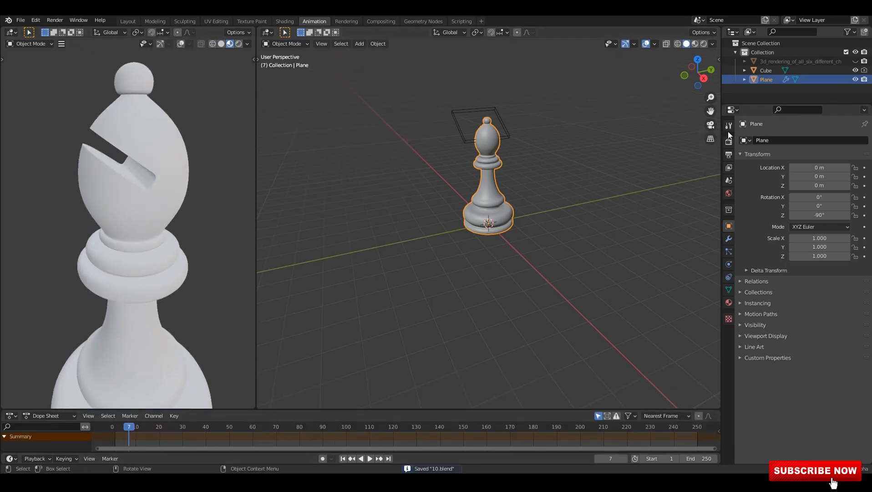
Enable Ambient Occlusion, Bloom and Screen Space Reflections in the Eevee render settings.
{"action": "left_click", "coordinate": [729, 124]}
{"action": "left_click", "coordinate": [729, 142]}
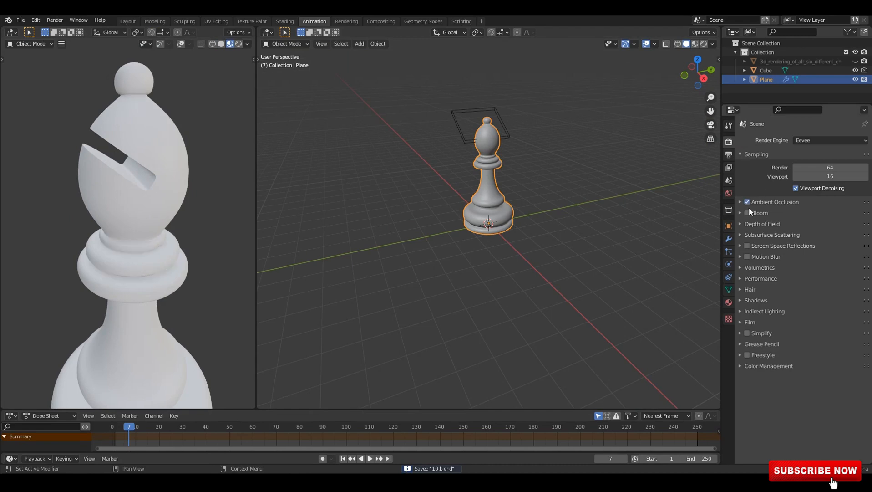
{"action": "left_click", "coordinate": [775, 203]}
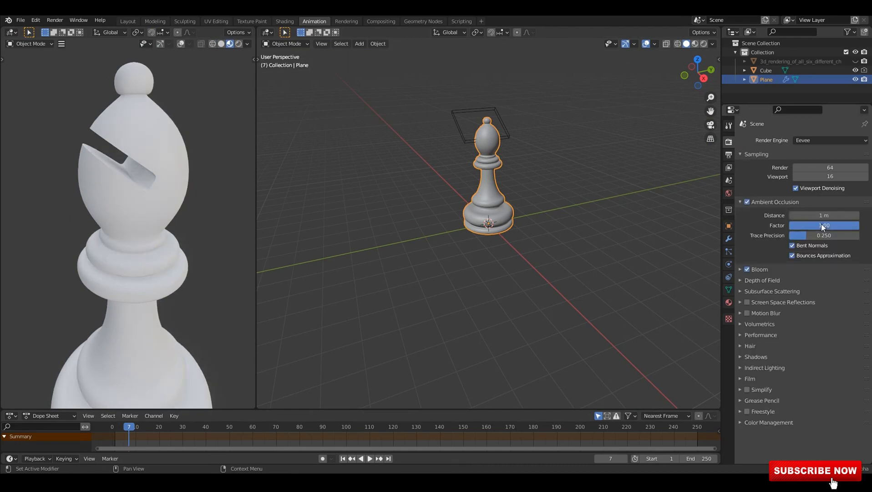
{"action": "left_click", "coordinate": [770, 302]}
{"action": "left_click", "coordinate": [747, 302]}
{"action": "left_click", "coordinate": [757, 298]}
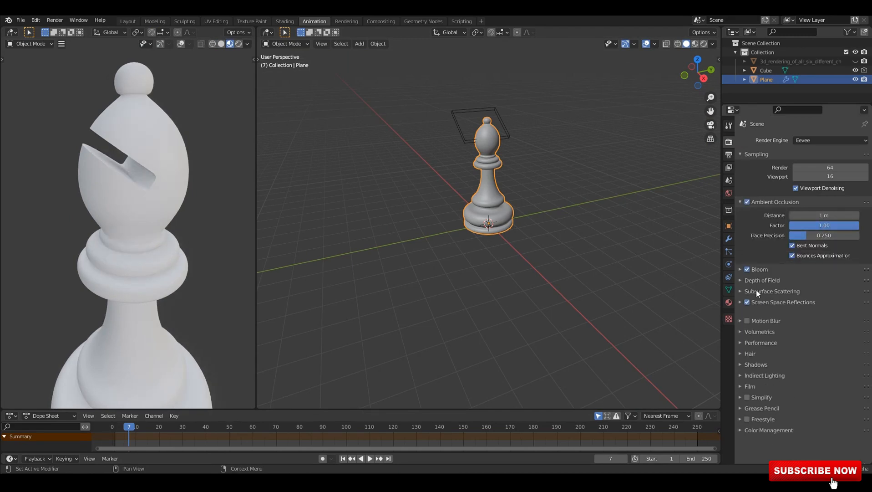
Set the Color Management look to Very High Contrast and save the file.
{"action": "left_click", "coordinate": [783, 422]}
{"action": "scroll", "coordinate": [791, 402], "scroll_direction": "down", "scroll_amount": 3}
{"action": "left_click", "coordinate": [817, 411]}
{"action": "left_click", "coordinate": [806, 392]}
{"action": "scroll", "coordinate": [167, 230], "scroll_direction": "down", "scroll_amount": 3}
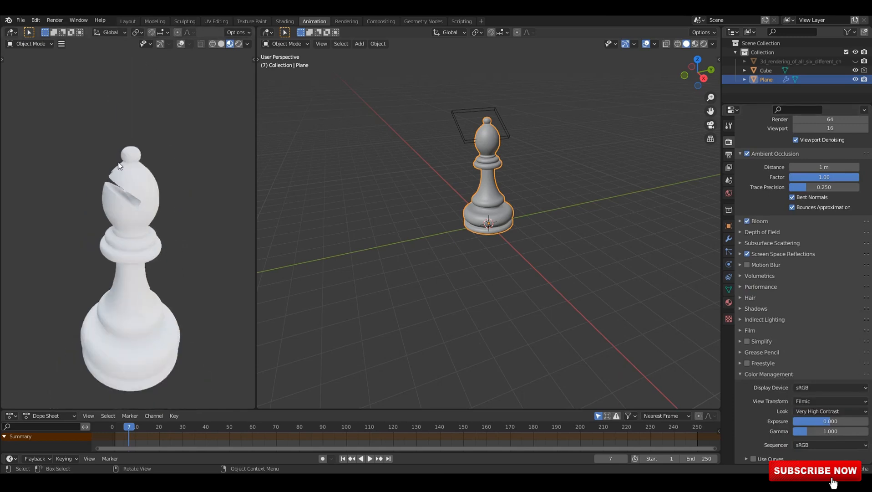
{"action": "key", "text": "ctrl+s"}
Change the larger 3D viewport into a Shader Editor and create a new material for the bishop.
{"action": "left_click", "coordinate": [266, 32]}
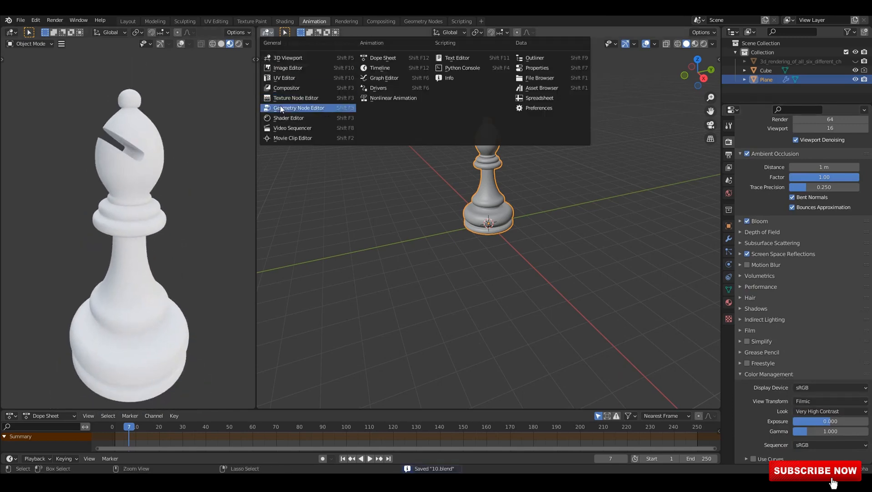
{"action": "left_click", "coordinate": [284, 118]}
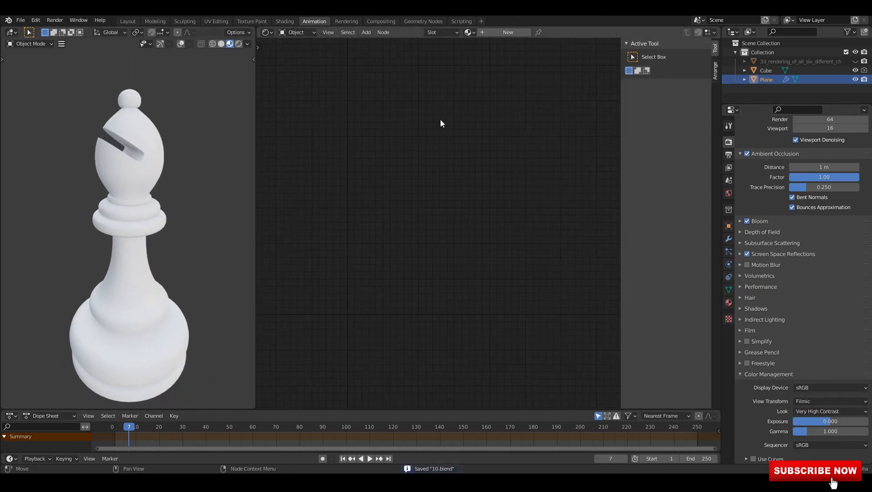
{"action": "left_click", "coordinate": [515, 33]}
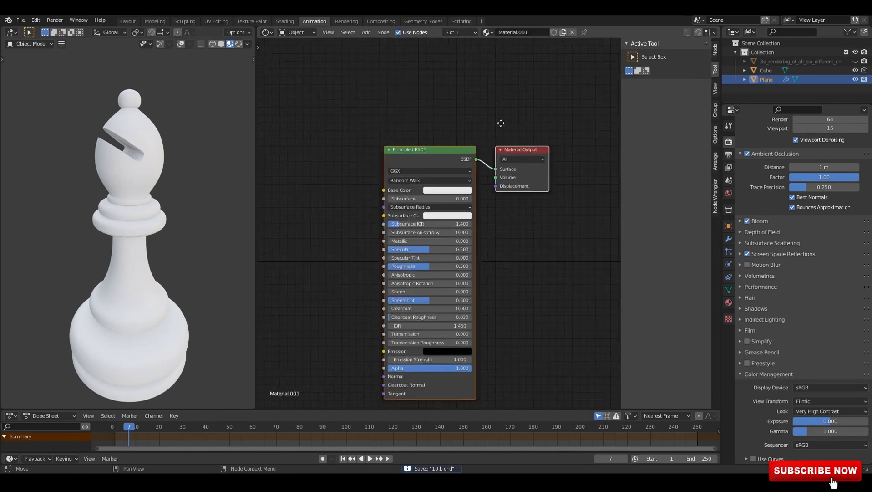
Set the bishop's viewport to Rendered shading and add a Geometry node beside the Principled BSDF, hiding the sidebar.
{"action": "left_click", "coordinate": [238, 43]}
{"action": "scroll", "coordinate": [350, 187], "scroll_direction": "up", "scroll_amount": 1}
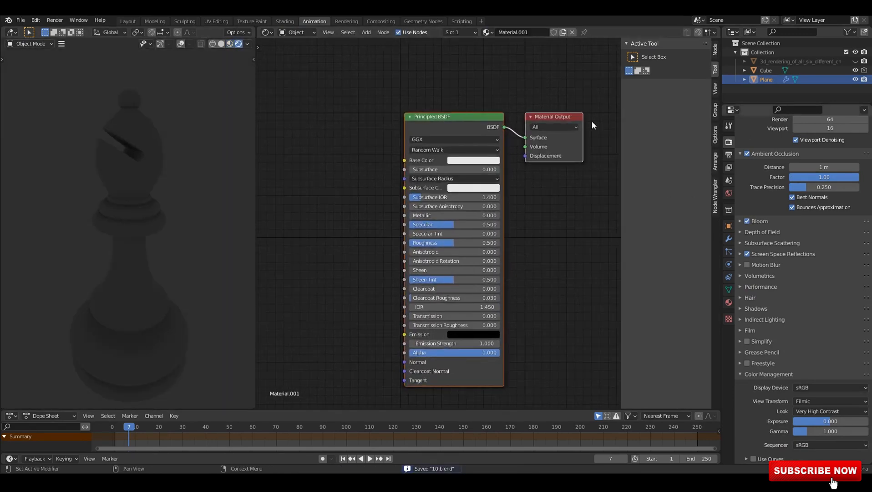
{"action": "middle_click_drag", "start_coordinate": [322, 175], "coordinate": [369, 166]}
{"action": "key", "text": "shift+a"}
{"action": "left_click", "coordinate": [370, 165]}
{"action": "left_click", "coordinate": [382, 227]}
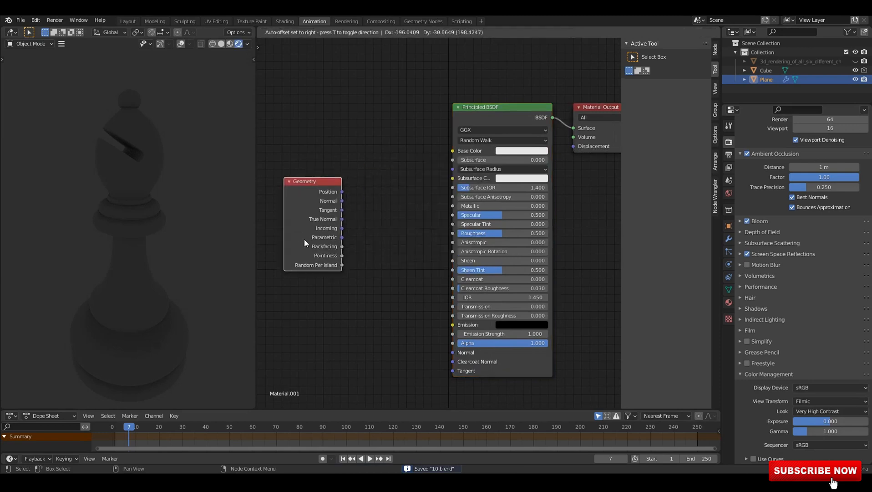
{"action": "left_click", "coordinate": [351, 248]}
{"action": "key", "text": "n"}
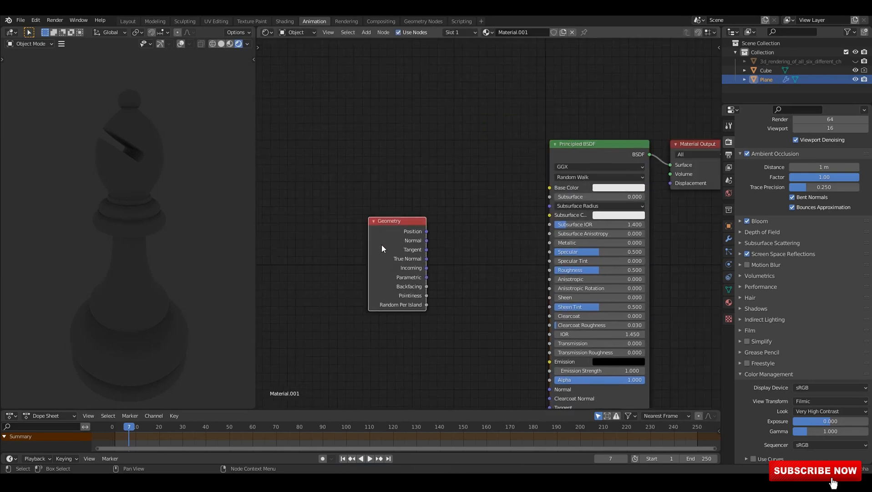
Add a ColorRamp driven by the Geometry node's Pointiness, preview its colour output, and move its black stop to 0.364.
{"action": "key", "text": "shift+a"}
{"action": "left_click_drag", "start_coordinate": [381, 245], "coordinate": [290, 251]}
{"action": "left_click", "coordinate": [377, 147]}
{"action": "left_click", "coordinate": [403, 168]}
{"action": "left_click", "coordinate": [388, 135]}
{"action": "left_click", "coordinate": [398, 137], "text": "ctrl+shift"}
{"action": "left_click_drag", "start_coordinate": [368, 203], "coordinate": [391, 200]}
Switch the render engine to Cycles and hide the slab-shaped cutter in the viewport.
{"action": "scroll", "coordinate": [391, 201], "scroll_direction": "up", "scroll_amount": 2}
{"action": "scroll", "coordinate": [809, 116], "scroll_direction": "up", "scroll_amount": 3}
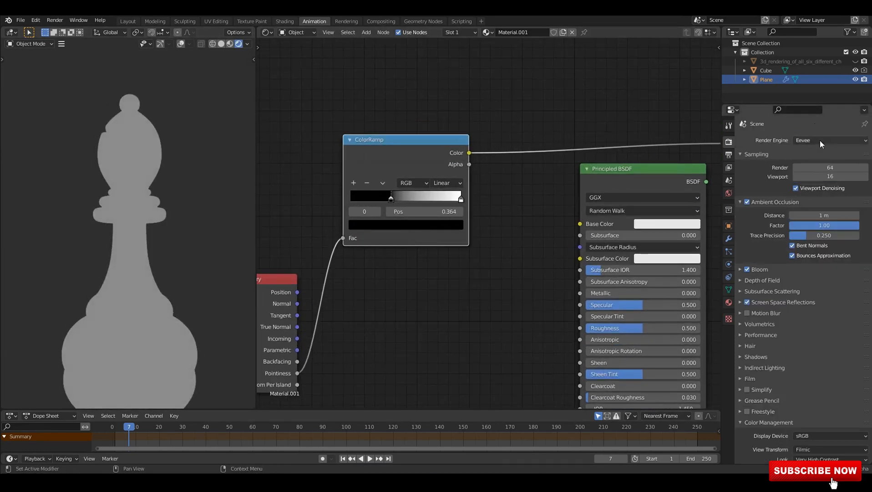
{"action": "left_click", "coordinate": [820, 140]}
{"action": "left_click", "coordinate": [813, 171]}
{"action": "middle_click_drag", "start_coordinate": [155, 201], "coordinate": [215, 203]}
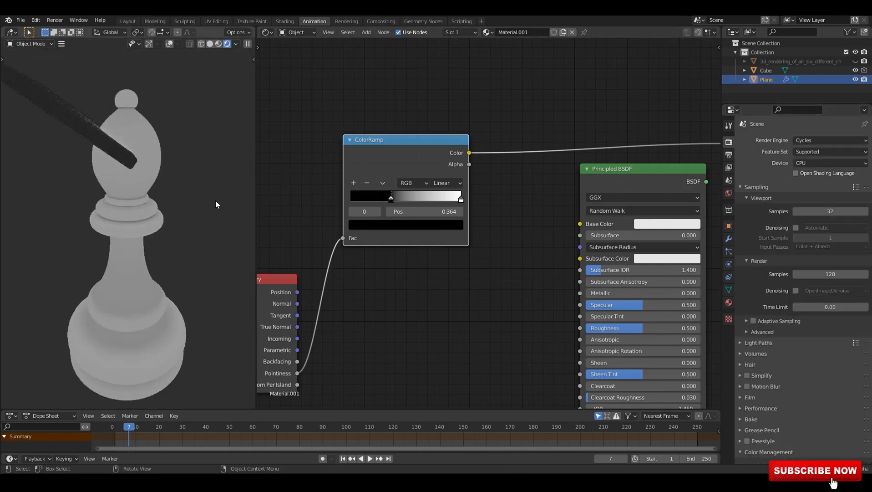
{"action": "left_click", "coordinate": [855, 70]}
Adjust the ColorRamp stops, moving the black stop to about 0.42 and the white stop to 0.777.
{"action": "scroll", "coordinate": [387, 191], "scroll_direction": "up", "scroll_amount": 3}
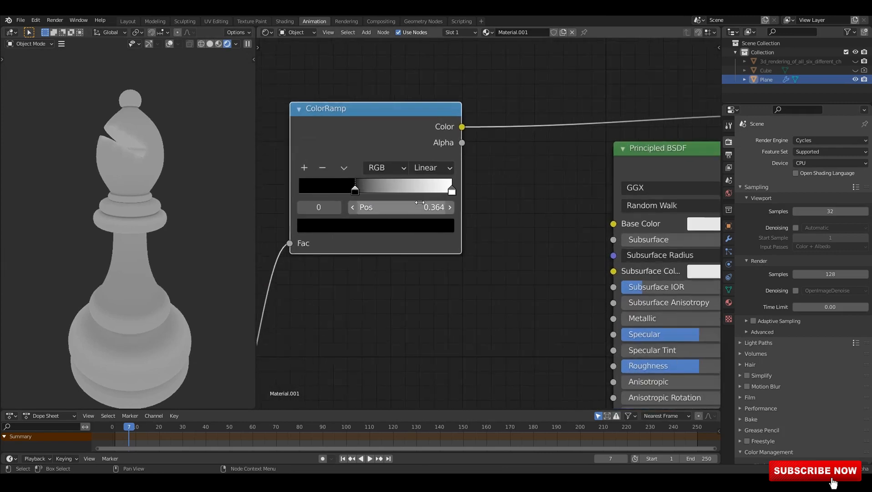
{"action": "left_click_drag", "start_coordinate": [449, 188], "coordinate": [396, 193]}
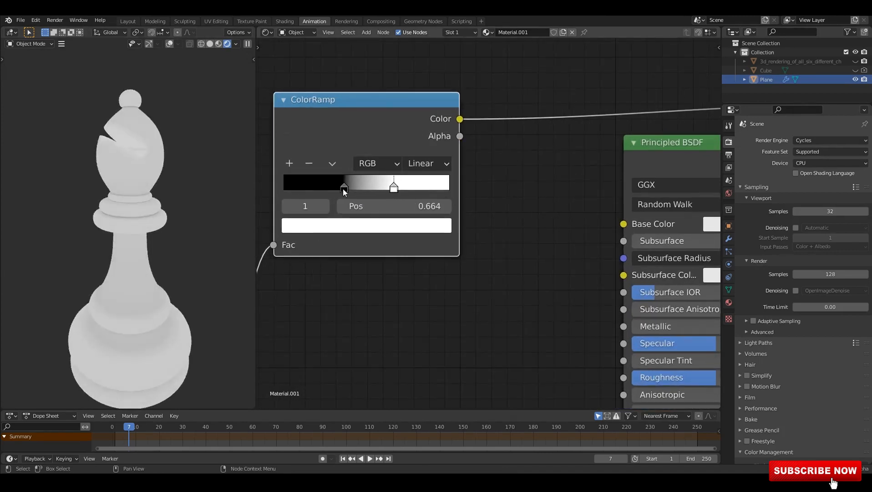
{"action": "left_click_drag", "start_coordinate": [343, 188], "coordinate": [354, 188]}
{"action": "middle_click_drag", "start_coordinate": [182, 227], "coordinate": [178, 186]}
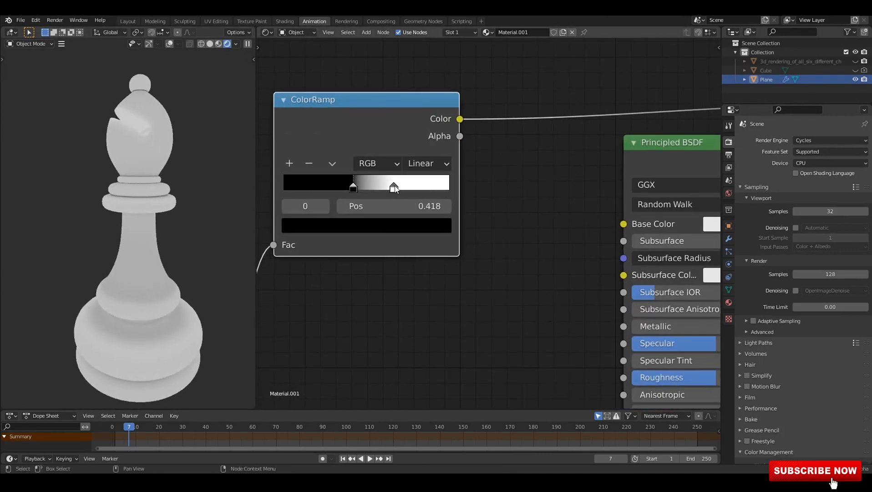
{"action": "mouse_move", "coordinate": [395, 188]}
{"action": "left_mouse_down"}
{"action": "mouse_move", "coordinate": [353, 188]}
{"action": "mouse_move", "coordinate": [412, 187]}
{"action": "left_mouse_up"}
{"action": "scroll", "coordinate": [172, 200], "scroll_direction": "down", "scroll_amount": 2}
{"action": "scroll", "coordinate": [387, 249], "scroll_direction": "down", "scroll_amount": 1}
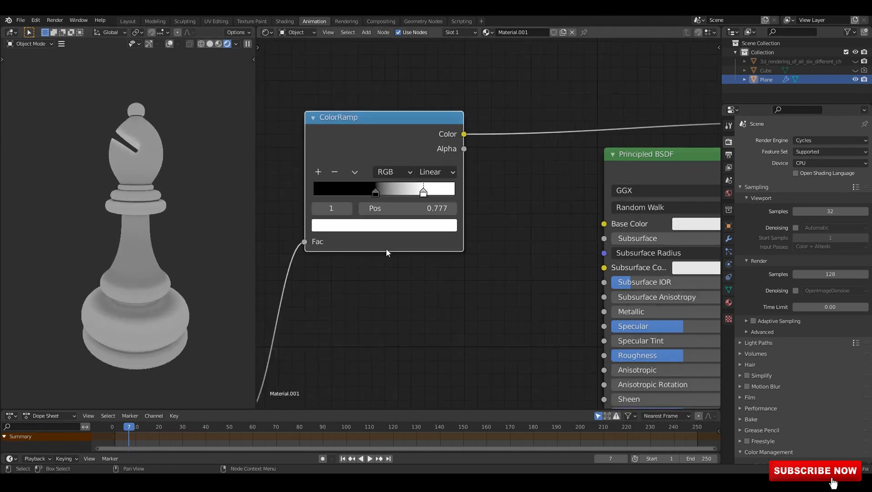
Reposition the Geometry and ColorRamp nodes beside the Principled BSDF.
{"action": "scroll", "coordinate": [386, 249], "scroll_direction": "down", "scroll_amount": 2}
{"action": "middle_click_drag", "start_coordinate": [301, 239], "coordinate": [347, 217]}
{"action": "left_click_drag", "start_coordinate": [348, 248], "coordinate": [349, 183]}
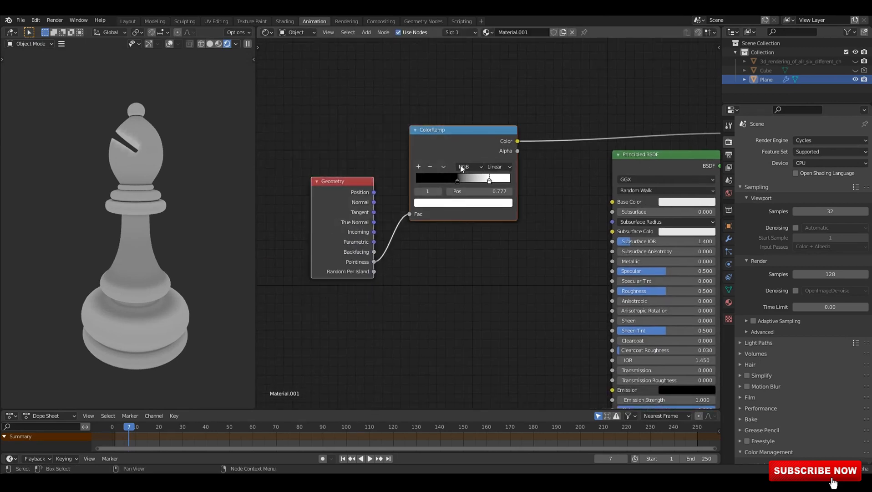
{"action": "left_click_drag", "start_coordinate": [459, 165], "coordinate": [433, 247]}
Save the file and switch to the Shading workspace.
{"action": "key", "text": "ctrl+s"}
{"action": "left_click", "coordinate": [271, 21]}
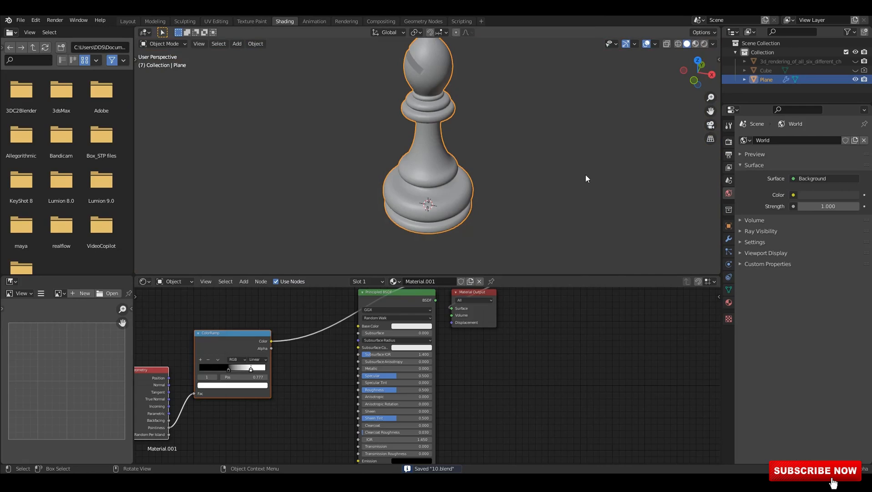
Apply the BTool_Cube Boolean difference modifier to the bishop so the diagonal slot becomes real geometry.
{"action": "scroll", "coordinate": [441, 153], "scroll_direction": "down", "scroll_amount": 3}
{"action": "middle_click_drag", "start_coordinate": [441, 153], "coordinate": [466, 222]}
{"action": "scroll", "coordinate": [412, 158], "scroll_direction": "up", "scroll_amount": 5}
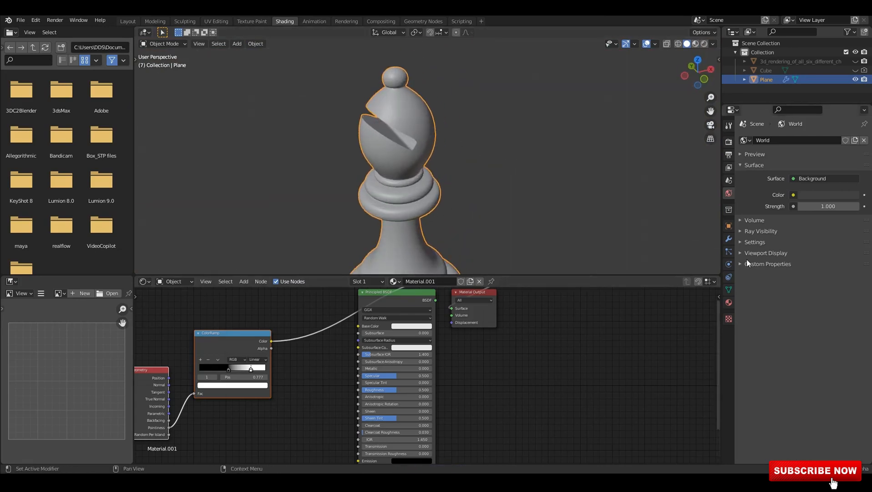
{"action": "left_click", "coordinate": [729, 242]}
{"action": "left_click", "coordinate": [743, 156]}
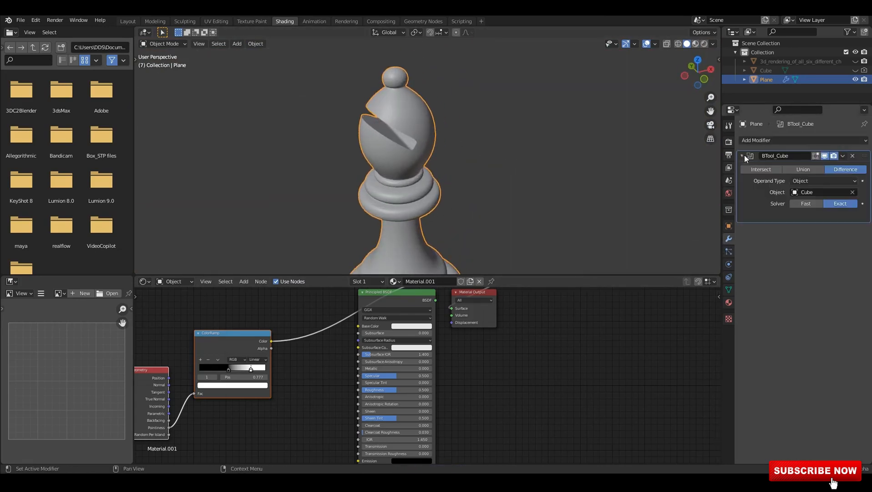
{"action": "left_click", "coordinate": [801, 167]}
{"action": "middle_click_drag", "start_coordinate": [440, 150], "coordinate": [425, 153]}
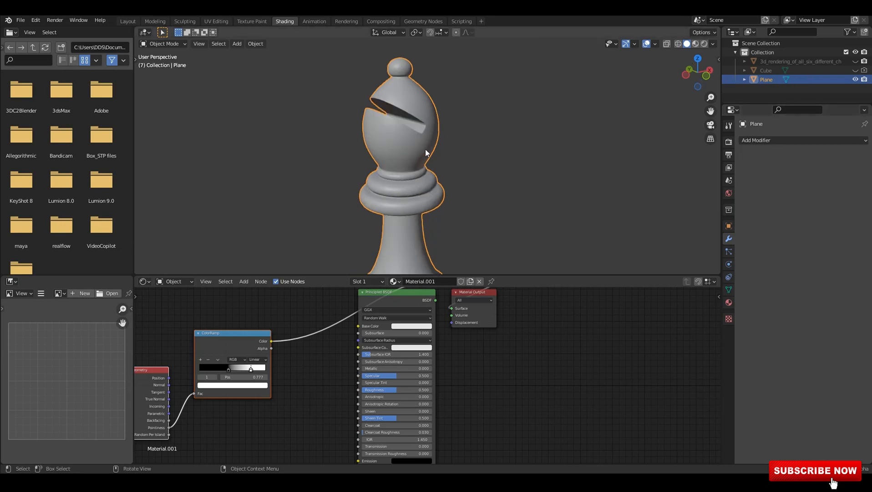
Triangulate the large inner wall face of the bishop's slot and return to Object Mode.
{"action": "key", "text": "Tab"}
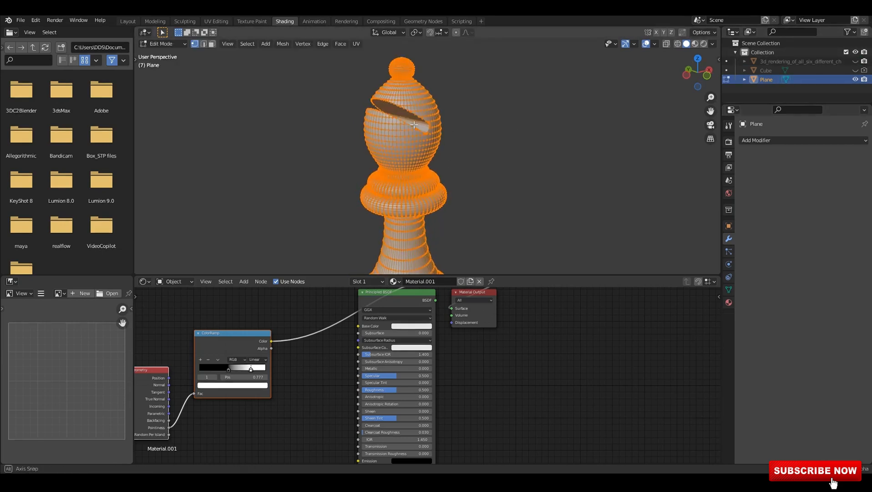
{"action": "key", "text": "Tab"}
{"action": "scroll", "coordinate": [474, 136], "scroll_direction": "up", "scroll_amount": 3}
{"action": "key", "text": "Tab"}
{"action": "scroll", "coordinate": [478, 155], "scroll_direction": "up", "scroll_amount": 5}
{"action": "middle_click_drag", "start_coordinate": [480, 160], "coordinate": [512, 160]}
{"action": "key", "text": "alt+a"}
{"action": "key", "text": "3"}
{"action": "left_click", "coordinate": [510, 137]}
{"action": "key", "text": "ctrl+t"}
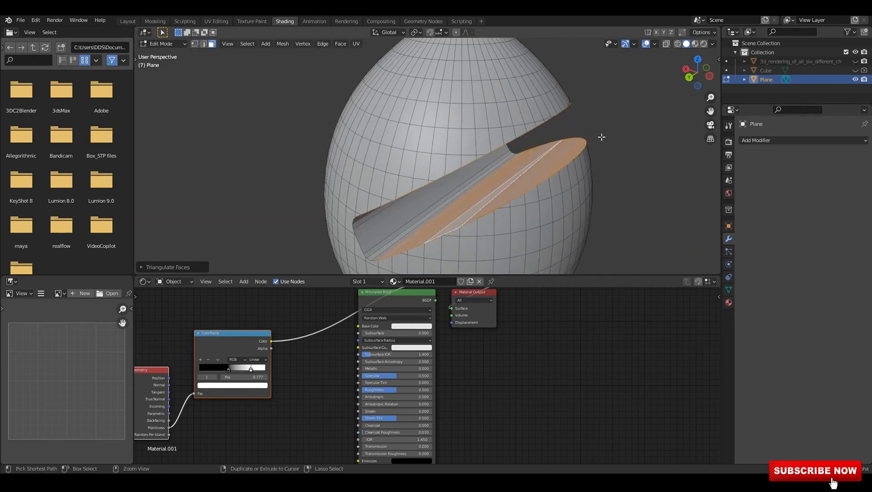
{"action": "mouse_move", "coordinate": [600, 136]}
{"action": "middle_mouse_down"}
{"action": "mouse_move", "coordinate": [495, 122]}
{"action": "mouse_move", "coordinate": [505, 152]}
{"action": "mouse_move", "coordinate": [565, 163]}
{"action": "mouse_move", "coordinate": [543, 162]}
{"action": "mouse_move", "coordinate": [573, 136]}
{"action": "mouse_move", "coordinate": [584, 140]}
{"action": "mouse_move", "coordinate": [491, 146]}
{"action": "middle_mouse_up"}
{"action": "key", "text": "Tab"}
Show the bishop in rendered viewport shading, inspect the slot's surface, and save the file.
{"action": "left_click", "coordinate": [584, 140]}
{"action": "left_click", "coordinate": [695, 44]}
{"action": "scroll", "coordinate": [492, 147], "scroll_direction": "down", "scroll_amount": 3}
{"action": "left_click", "coordinate": [704, 44]}
{"action": "mouse_move", "coordinate": [543, 113]}
{"action": "middle_mouse_down"}
{"action": "mouse_move", "coordinate": [504, 129]}
{"action": "mouse_move", "coordinate": [497, 122]}
{"action": "middle_mouse_up"}
{"action": "scroll", "coordinate": [497, 122], "scroll_direction": "up", "scroll_amount": 2}
{"action": "left_click", "coordinate": [492, 122]}
{"action": "left_click", "coordinate": [684, 43]}
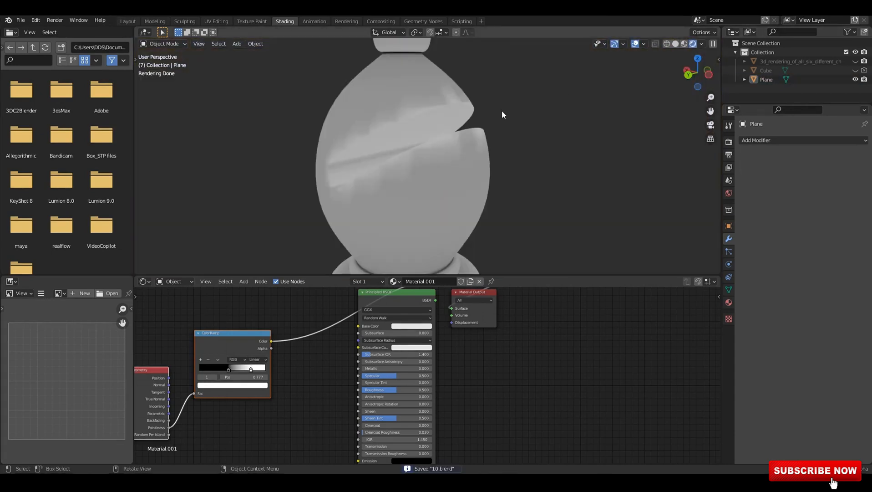
Select the slot's inner wall faces, inset them by about 0.01 m, and return to Object Mode.
{"action": "mouse_move", "coordinate": [502, 115]}
{"action": "middle_mouse_down"}
{"action": "mouse_move", "coordinate": [487, 118]}
{"action": "mouse_move", "coordinate": [488, 81]}
{"action": "mouse_move", "coordinate": [374, 163]}
{"action": "middle_mouse_up"}
{"action": "left_click", "coordinate": [491, 120]}
{"action": "key", "text": "Tab"}
{"action": "scroll", "coordinate": [497, 120], "scroll_direction": "up", "scroll_amount": 2}
{"action": "left_click", "coordinate": [349, 218], "text": "shift"}
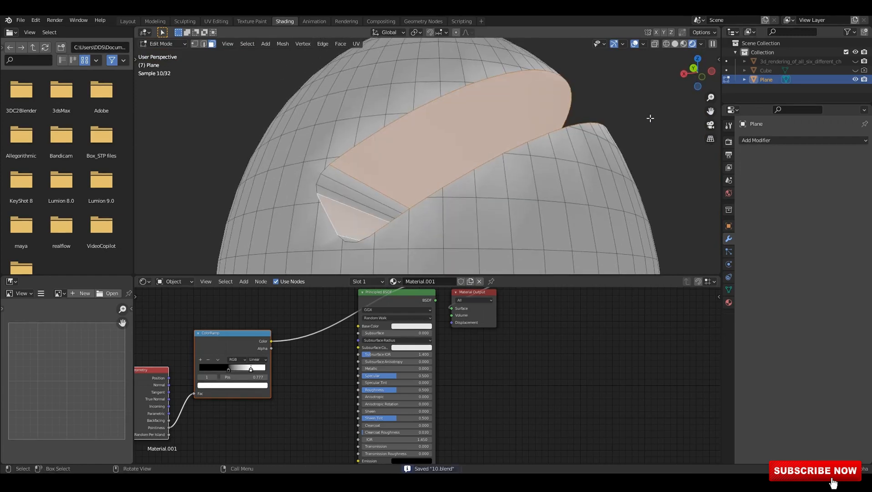
{"action": "key", "text": "i"}
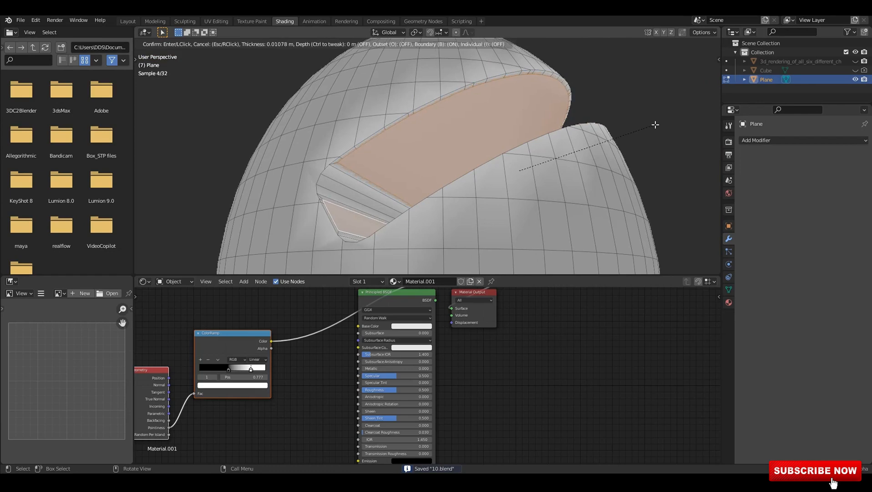
{"action": "key", "text": "Tab"}
{"action": "scroll", "coordinate": [568, 126], "scroll_direction": "down", "scroll_amount": 8}
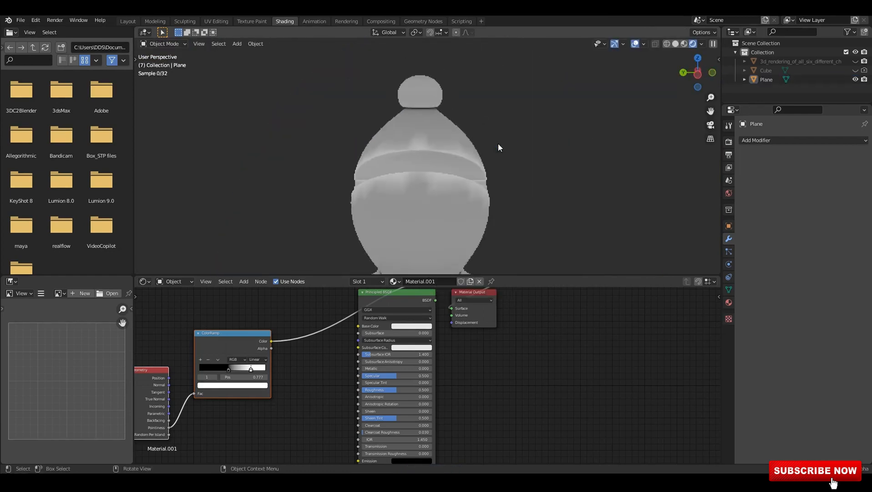
{"action": "middle_click_drag", "start_coordinate": [498, 143], "coordinate": [462, 437]}
{"action": "scroll", "coordinate": [462, 438], "scroll_direction": "down", "scroll_amount": 5}
{"action": "scroll", "coordinate": [477, 178], "scroll_direction": "down", "scroll_amount": 4}
{"action": "middle_click_drag", "start_coordinate": [463, 233], "coordinate": [460, 139], "text": "shift"}
{"action": "scroll", "coordinate": [331, 371], "scroll_direction": "up", "scroll_amount": 9}
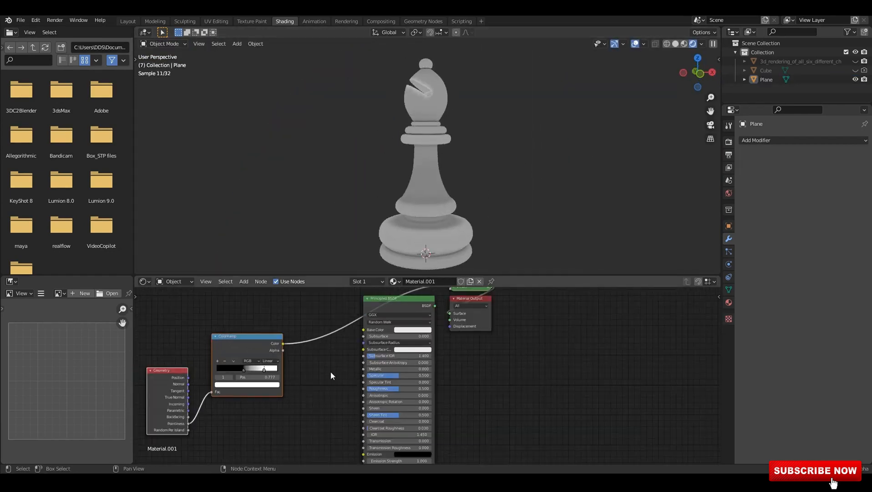
Save the file and try to link the ColorRamp's Color output to the Principled BSDF's Base Color.
{"action": "middle_click_drag", "start_coordinate": [366, 342], "coordinate": [459, 409]}
{"action": "scroll", "coordinate": [466, 355], "scroll_direction": "up", "scroll_amount": 1}
{"action": "left_click", "coordinate": [479, 348], "text": "ctrl+shift"}
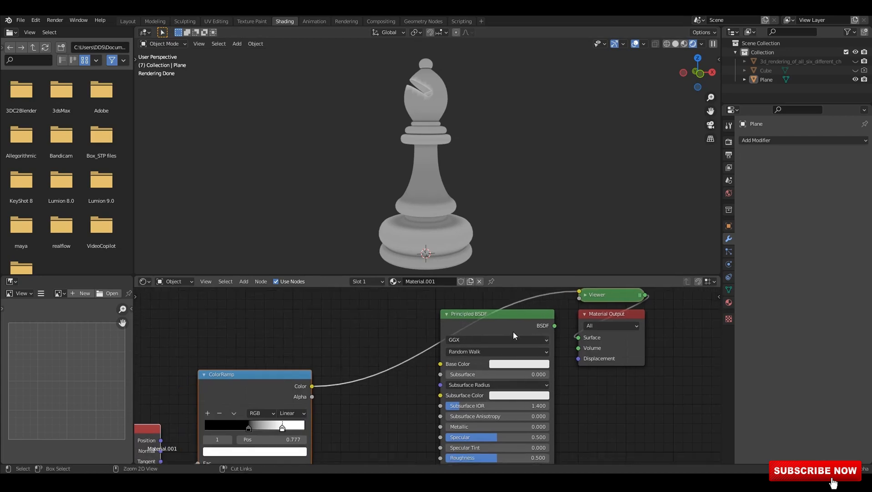
{"action": "middle_click_drag", "start_coordinate": [386, 385], "coordinate": [429, 341]}
{"action": "key", "text": "ctrl+s"}
{"action": "left_click_drag", "start_coordinate": [336, 360], "coordinate": [465, 338]}
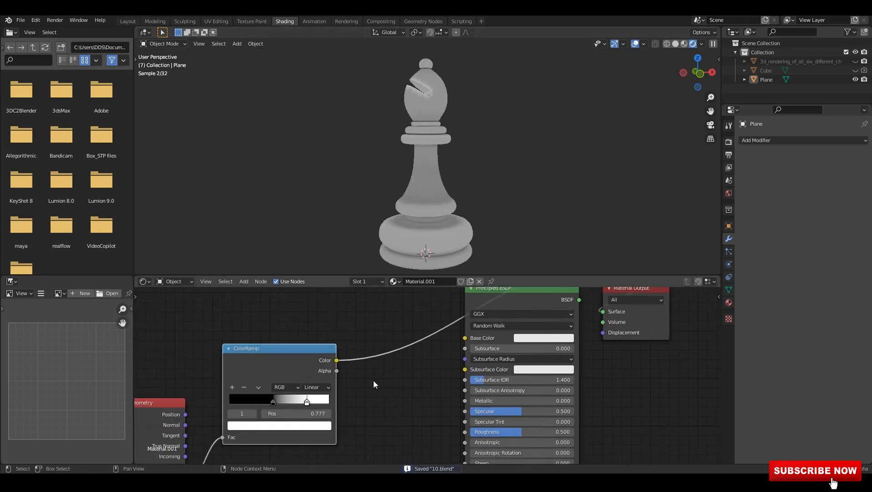
Move the ColorRamp's white stop to 0.873 and check its effect on the bishop.
{"action": "scroll", "coordinate": [374, 383], "scroll_direction": "up", "scroll_amount": 1}
{"action": "mouse_move", "coordinate": [335, 369]}
{"action": "left_mouse_down"}
{"action": "mouse_move", "coordinate": [282, 368]}
{"action": "mouse_move", "coordinate": [354, 368]}
{"action": "mouse_move", "coordinate": [347, 369]}
{"action": "left_mouse_up"}
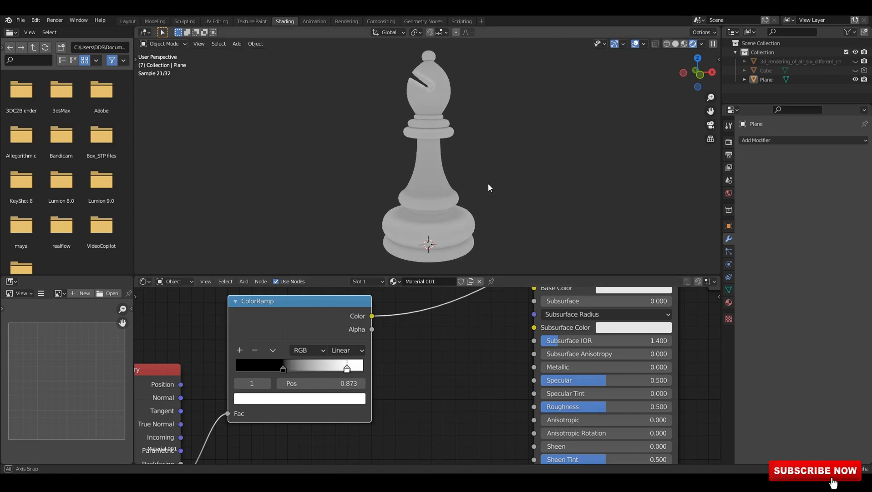
{"action": "middle_click_drag", "start_coordinate": [489, 186], "coordinate": [492, 191]}
{"action": "scroll", "coordinate": [447, 411], "scroll_direction": "down", "scroll_amount": 3}
{"action": "left_click_drag", "start_coordinate": [362, 357], "coordinate": [360, 381]}
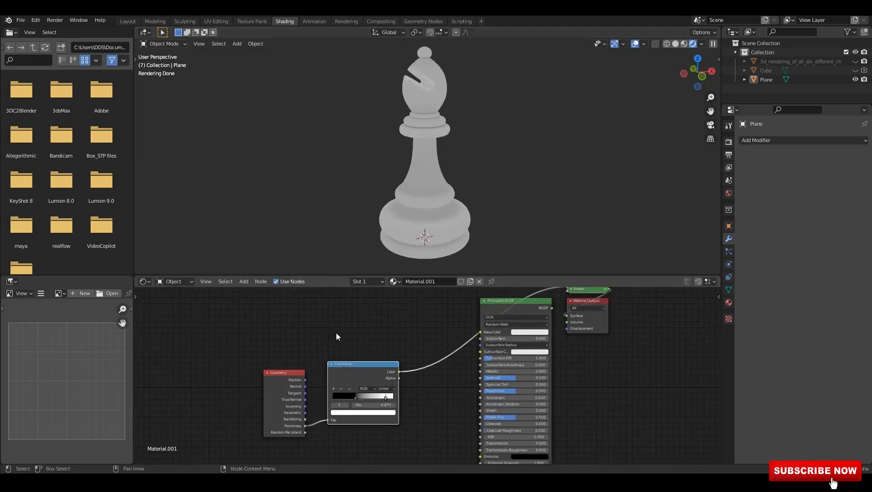
Add an Ambient Occlusion node above the Geometry node.
{"action": "key", "text": "shift+a"}
{"action": "left_click", "coordinate": [337, 334]}
{"action": "left_click", "coordinate": [375, 347]}
{"action": "left_click", "coordinate": [311, 302]}
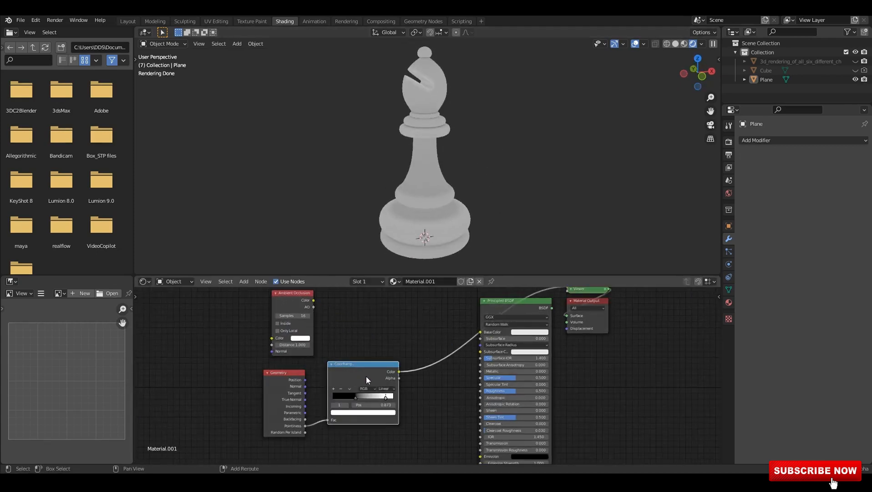
Duplicate the ColorRamp beside the Ambient Occlusion node, preview it, and feed the occlusion Color into its Fac.
{"action": "key", "text": "shift+d"}
{"action": "left_click", "coordinate": [363, 301]}
{"action": "middle_click_drag", "start_coordinate": [363, 301], "coordinate": [378, 336]}
{"action": "left_click", "coordinate": [378, 336], "text": "ctrl+shift"}
{"action": "scroll", "coordinate": [355, 333], "scroll_direction": "up", "scroll_amount": 1}
{"action": "scroll", "coordinate": [301, 325], "scroll_direction": "up", "scroll_amount": 4}
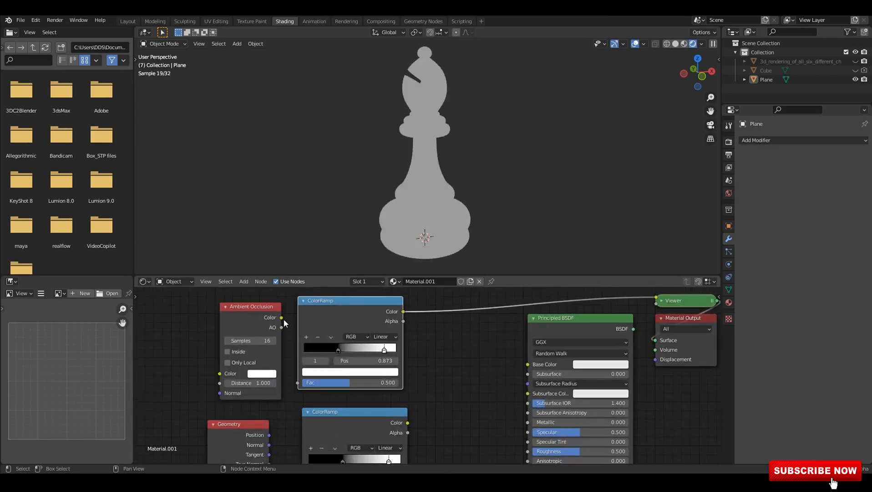
{"action": "left_click_drag", "start_coordinate": [282, 318], "coordinate": [302, 386]}
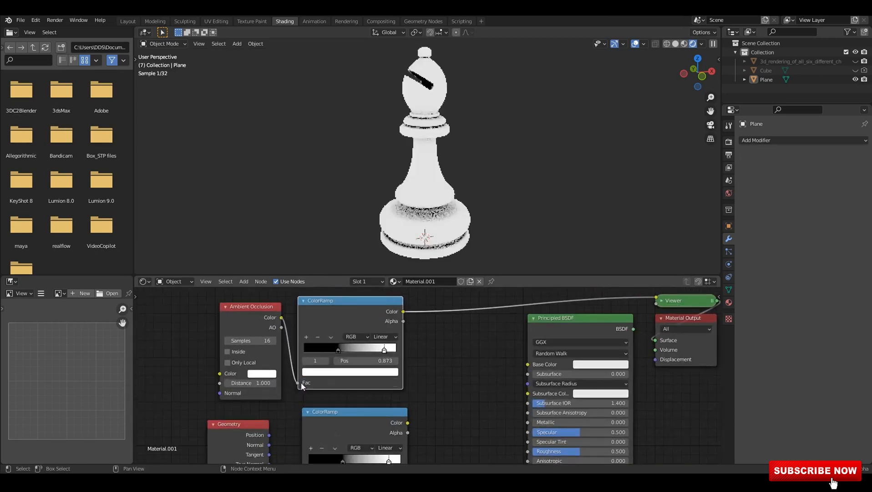
Spread the occlusion ColorRamp's black and white stops to the ends and place a grey stop at 0.850.
{"action": "scroll", "coordinate": [332, 379], "scroll_direction": "up", "scroll_amount": 2}
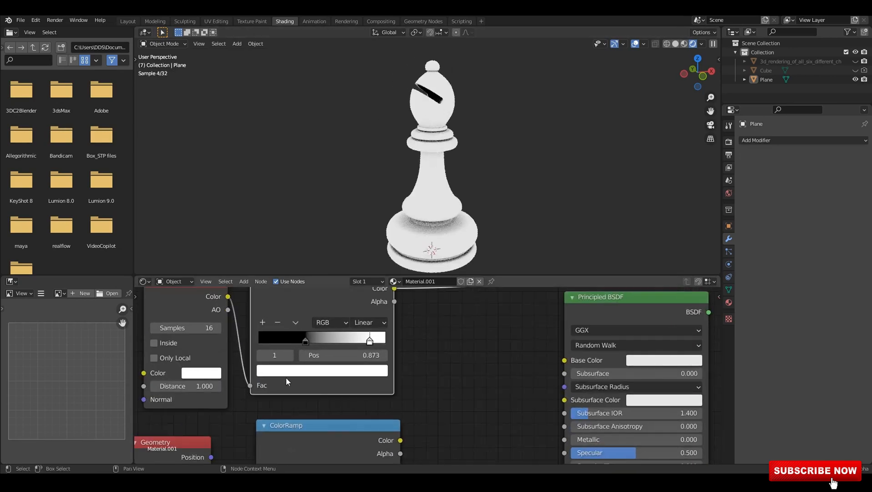
{"action": "left_click_drag", "start_coordinate": [290, 345], "coordinate": [257, 344]}
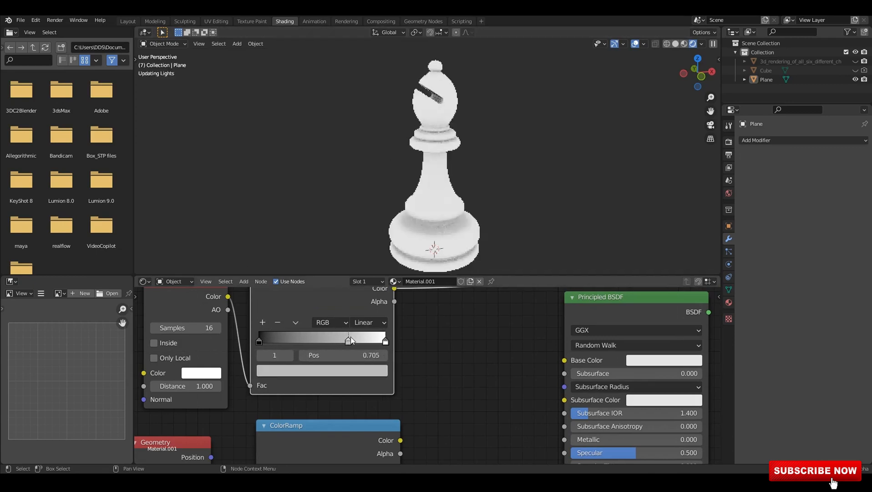
{"action": "left_click_drag", "start_coordinate": [359, 339], "coordinate": [367, 340]}
{"action": "scroll", "coordinate": [438, 372], "scroll_direction": "down", "scroll_amount": 3}
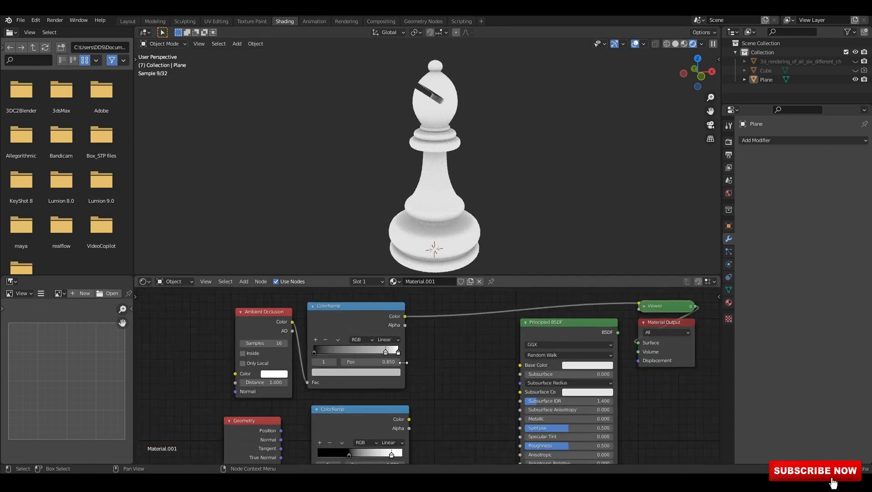
Combine the two ColorRamps with a Mix node and place it level with the upper ramp's output.
{"action": "right_click_drag", "start_coordinate": [366, 380], "coordinate": [371, 412], "text": "ctrl+shift"}
{"action": "scroll", "coordinate": [432, 354], "scroll_direction": "up", "scroll_amount": 1}
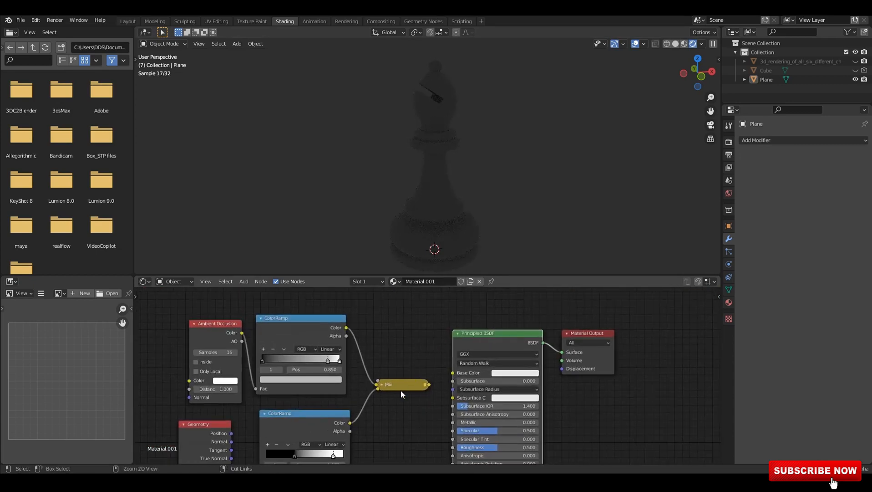
{"action": "left_click_drag", "start_coordinate": [413, 387], "coordinate": [415, 330]}
Assign an input to the World background color, enable the transparent film, and save the file.
{"action": "left_click", "coordinate": [729, 193]}
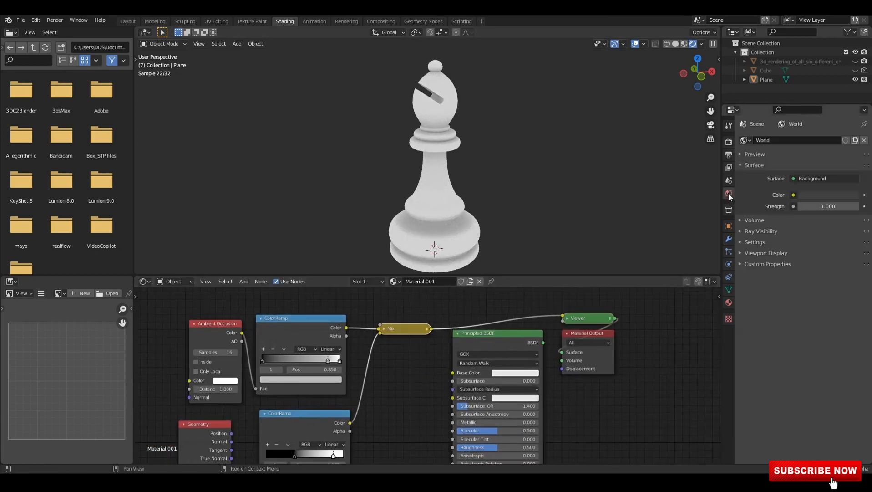
{"action": "left_click", "coordinate": [793, 195]}
{"action": "left_click", "coordinate": [643, 235]}
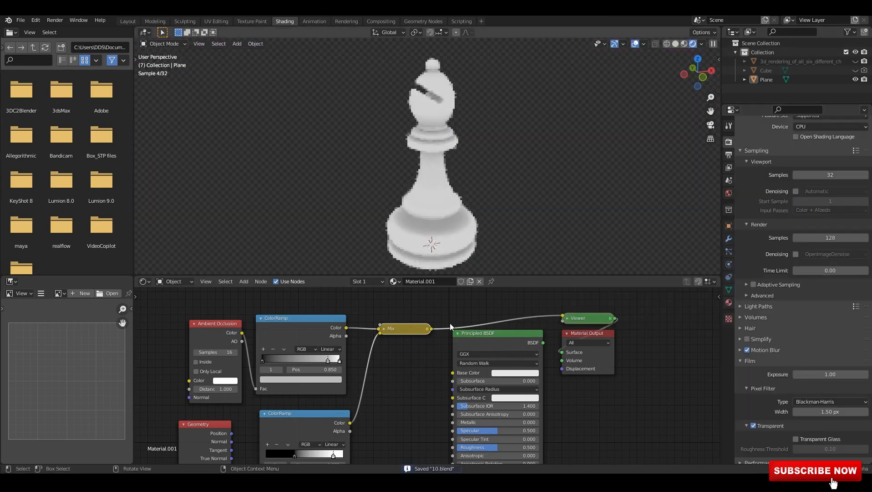
Rearrange the shader nodes, feed the Mix node's Color into the Principled BSDF's Base Color, and expand the Mix node.
{"action": "scroll", "coordinate": [423, 330], "scroll_direction": "up", "scroll_amount": 2}
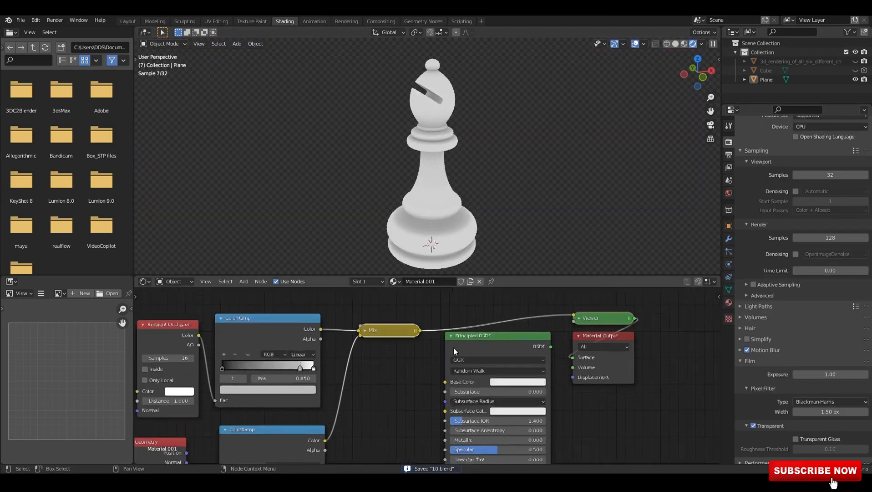
{"action": "left_click_drag", "start_coordinate": [527, 292], "coordinate": [626, 368]}
{"action": "key", "text": "g"}
{"action": "left_click", "coordinate": [599, 309]}
{"action": "scroll", "coordinate": [419, 367], "scroll_direction": "up", "scroll_amount": 6}
{"action": "middle_click_drag", "start_coordinate": [413, 366], "coordinate": [413, 384]}
{"action": "left_click", "coordinate": [322, 317]}
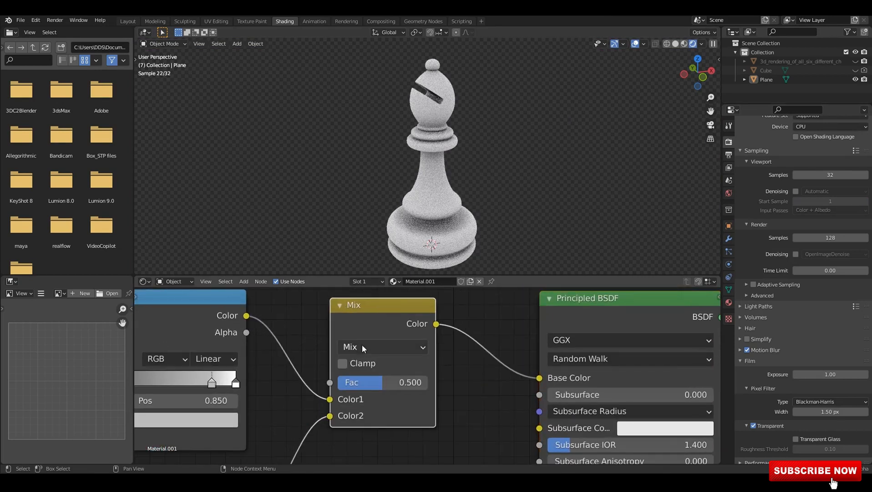
Set the Mix node's blend mode to Multiply with a factor of 1.000.
{"action": "left_click", "coordinate": [362, 346]}
{"action": "left_click", "coordinate": [365, 291]}
{"action": "left_click_drag", "start_coordinate": [392, 311], "coordinate": [393, 298]}
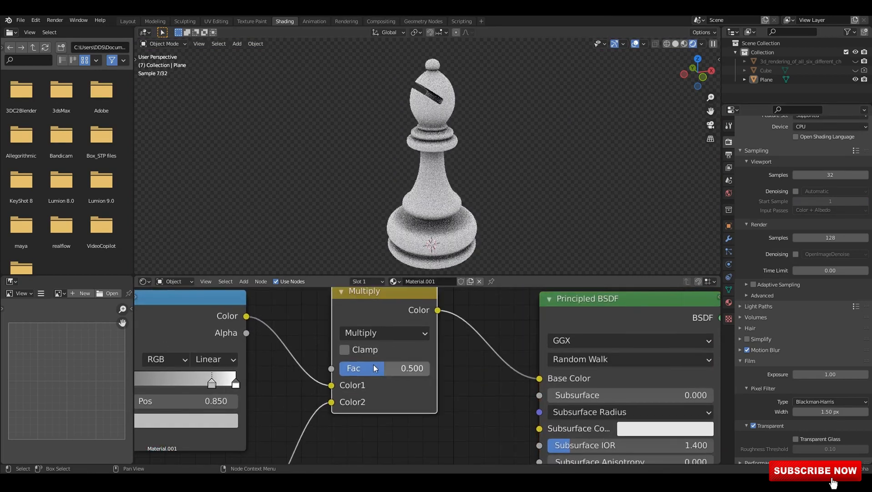
{"action": "left_click_drag", "start_coordinate": [373, 366], "coordinate": [430, 368]}
Move the Principled BSDF and Material Output nodes away from the Multiply node to make room.
{"action": "scroll", "coordinate": [428, 376], "scroll_direction": "down", "scroll_amount": 2}
{"action": "scroll", "coordinate": [431, 417], "scroll_direction": "down", "scroll_amount": 6}
{"action": "middle_click_drag", "start_coordinate": [392, 414], "coordinate": [323, 450]}
{"action": "left_click_drag", "start_coordinate": [453, 322], "coordinate": [552, 401]}
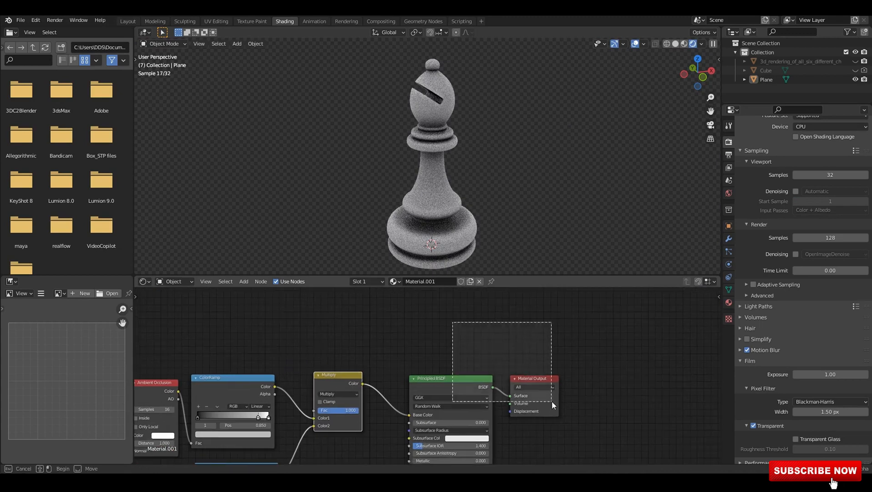
{"action": "left_click", "coordinate": [555, 322]}
{"action": "middle_click_drag", "start_coordinate": [336, 373], "coordinate": [361, 384]}
Duplicate the occlusion ColorRamp above the Multiply node and combine the two with a new Mix node.
{"action": "left_click", "coordinate": [251, 393]}
{"action": "key", "text": "shift+d"}
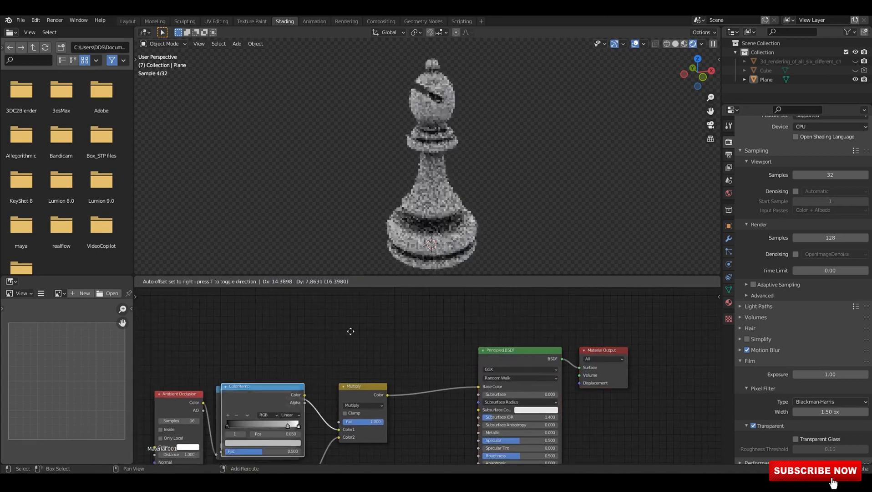
{"action": "right_click_drag", "start_coordinate": [365, 388], "coordinate": [373, 346], "text": "ctrl+shift"}
Move the duplicated ColorRamp's grey stop to the start and its white stop to 0.686.
{"action": "scroll", "coordinate": [462, 355], "scroll_direction": "up", "scroll_amount": 3}
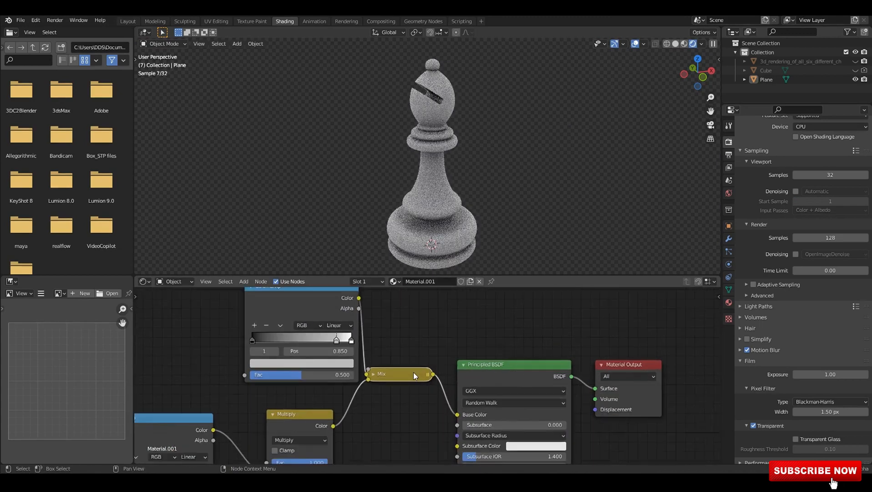
{"action": "left_click_drag", "start_coordinate": [330, 337], "coordinate": [241, 337]}
{"action": "left_click_drag", "start_coordinate": [346, 337], "coordinate": [312, 338]}
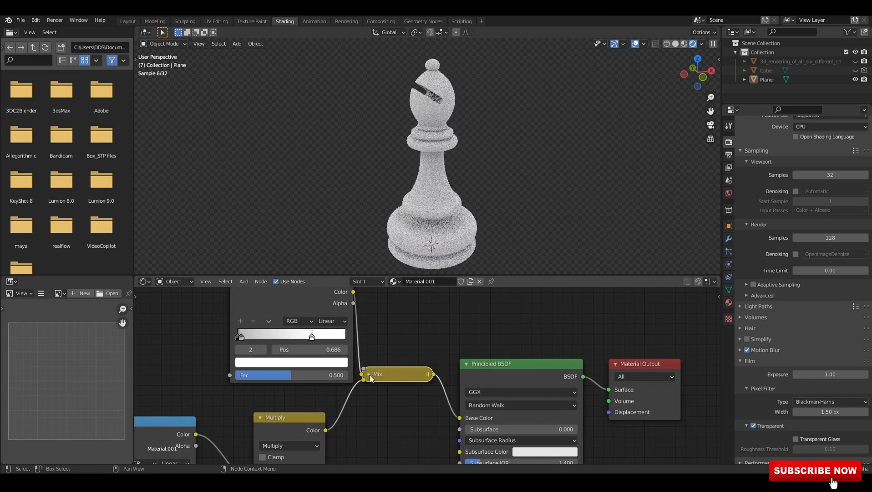
Expand the new Mix node and shift the Principled BSDF and Material Output nodes clear of it.
{"action": "left_click", "coordinate": [369, 375]}
{"action": "middle_click_drag", "start_coordinate": [544, 312], "coordinate": [485, 324]}
{"action": "left_click_drag", "start_coordinate": [485, 323], "coordinate": [585, 395]}
{"action": "scroll", "coordinate": [409, 364], "scroll_direction": "up", "scroll_amount": 3}
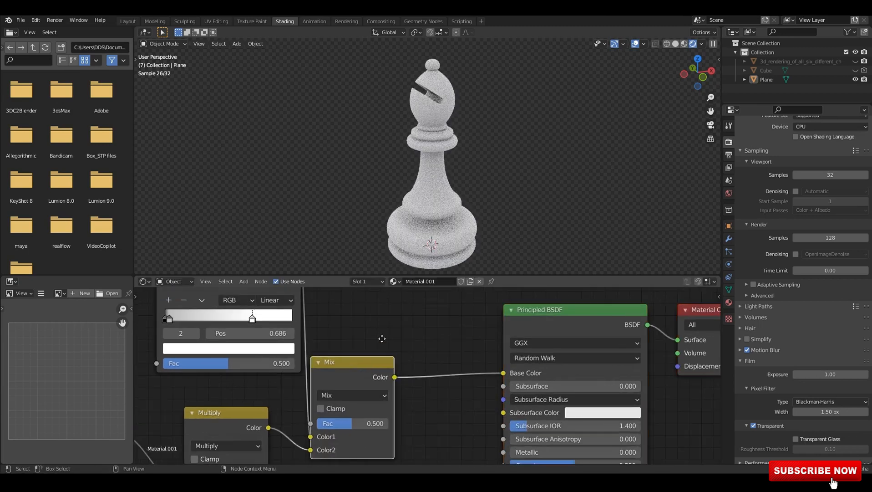
Switch the new Mix node to Multiply and raise its factor.
{"action": "left_click", "coordinate": [364, 358]}
{"action": "left_click", "coordinate": [365, 302]}
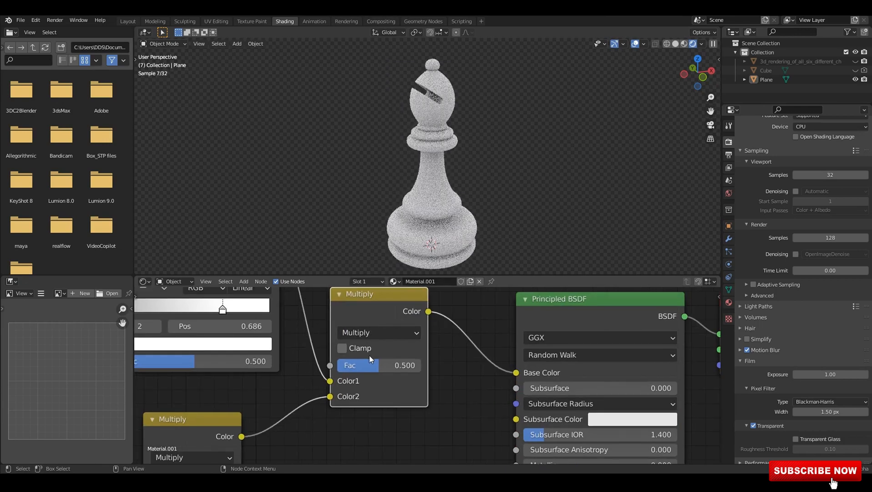
{"action": "left_click_drag", "start_coordinate": [369, 365], "coordinate": [398, 365]}
Set the Principled BSDF's Specular to 1.000 and Roughness to 0.300, and check the bishop's rendered look.
{"action": "scroll", "coordinate": [464, 409], "scroll_direction": "down", "scroll_amount": 4}
{"action": "middle_click_drag", "start_coordinate": [581, 408], "coordinate": [515, 350]}
{"action": "scroll", "coordinate": [515, 350], "scroll_direction": "up", "scroll_amount": 4}
{"action": "middle_click_drag", "start_coordinate": [462, 428], "coordinate": [434, 365]}
{"action": "scroll", "coordinate": [434, 364], "scroll_direction": "up", "scroll_amount": 2}
{"action": "left_click_drag", "start_coordinate": [435, 364], "coordinate": [528, 364]}
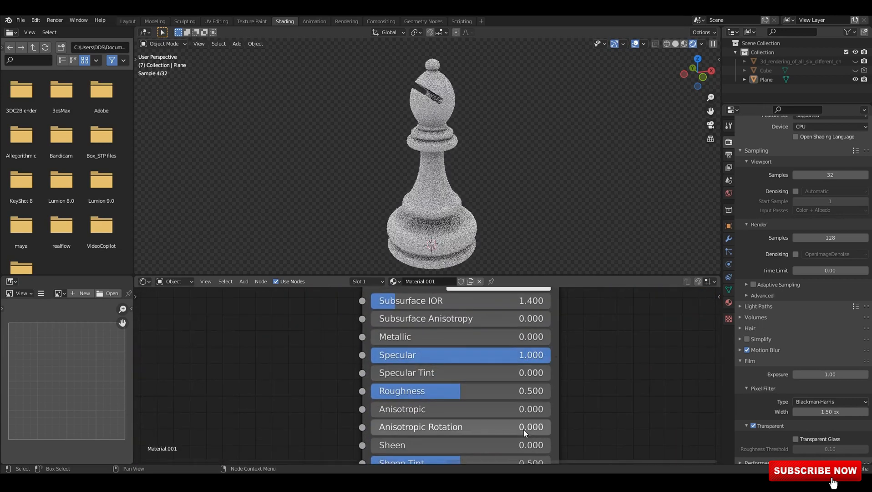
{"action": "left_click", "coordinate": [491, 390]}
{"action": "type", "text": "0.3"}
{"action": "key", "text": "Return"}
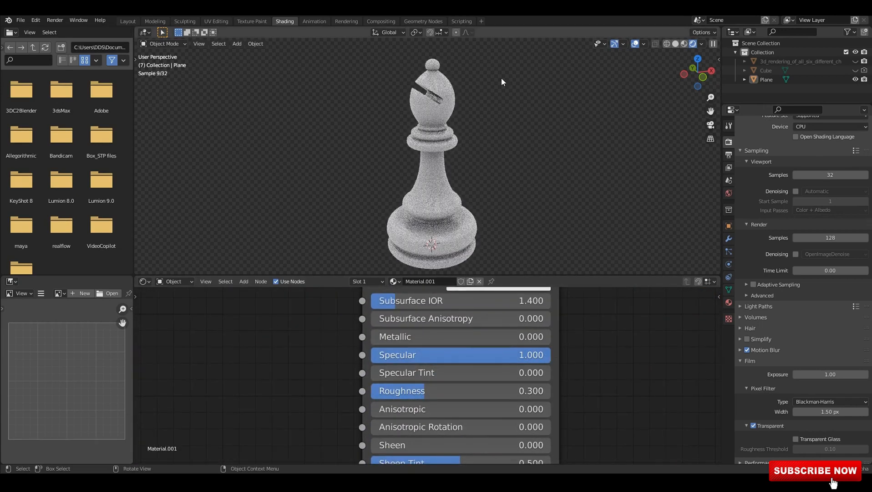
{"action": "middle_click_drag", "start_coordinate": [463, 178], "coordinate": [468, 173]}
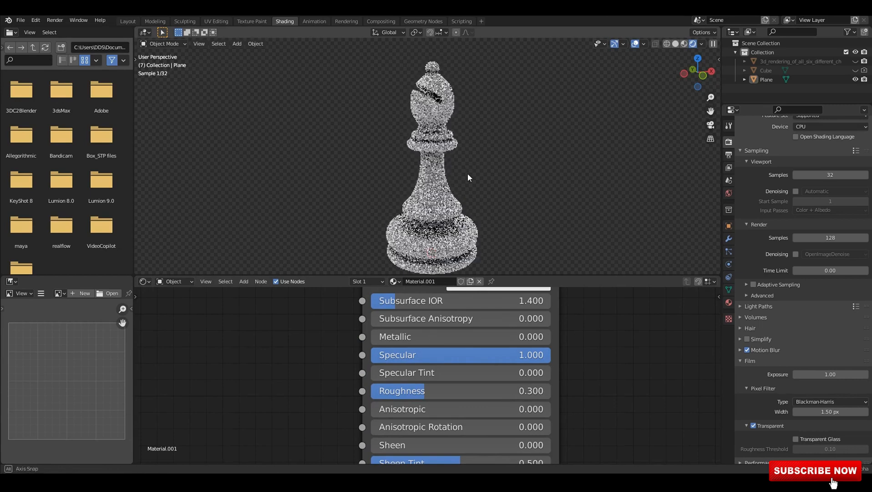
Enable denoising for both the viewport and the final render, and look over the material's node chain.
{"action": "left_click", "coordinate": [795, 191]}
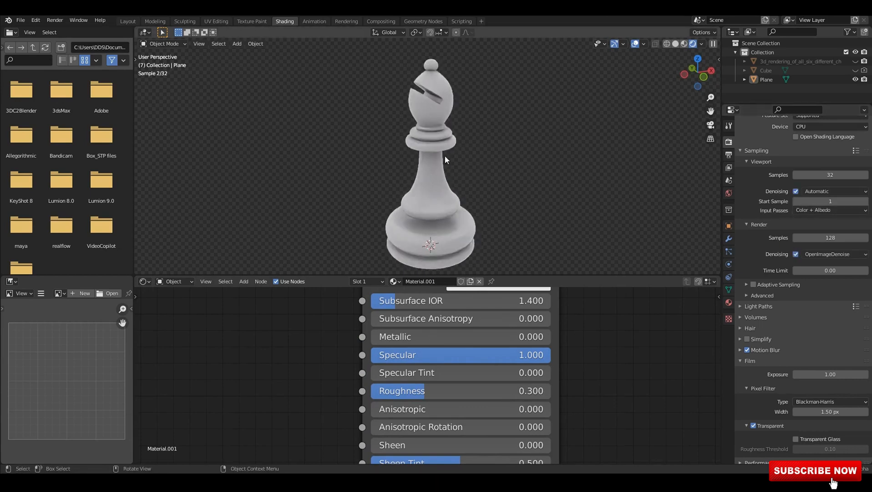
{"action": "scroll", "coordinate": [314, 344], "scroll_direction": "down", "scroll_amount": 5}
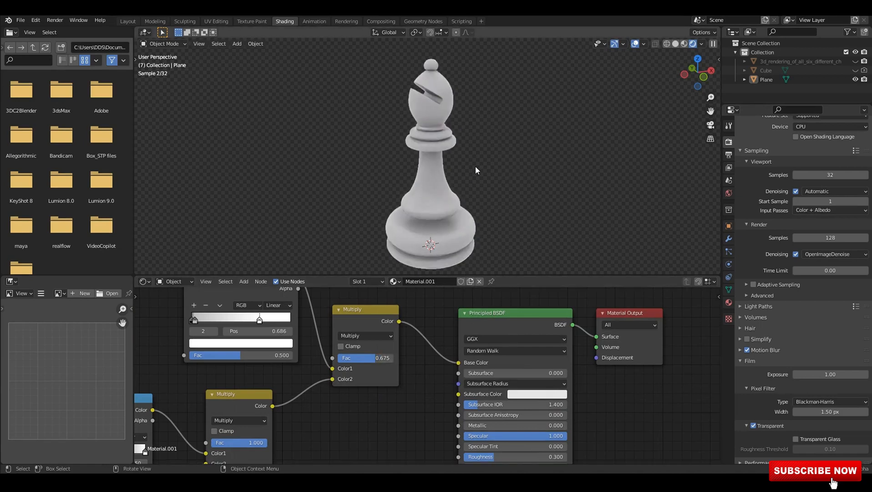
{"action": "scroll", "coordinate": [410, 360], "scroll_direction": "down", "scroll_amount": 2}
{"action": "middle_click_drag", "start_coordinate": [392, 397], "coordinate": [428, 395]}
{"action": "scroll", "coordinate": [427, 396], "scroll_direction": "up", "scroll_amount": 1}
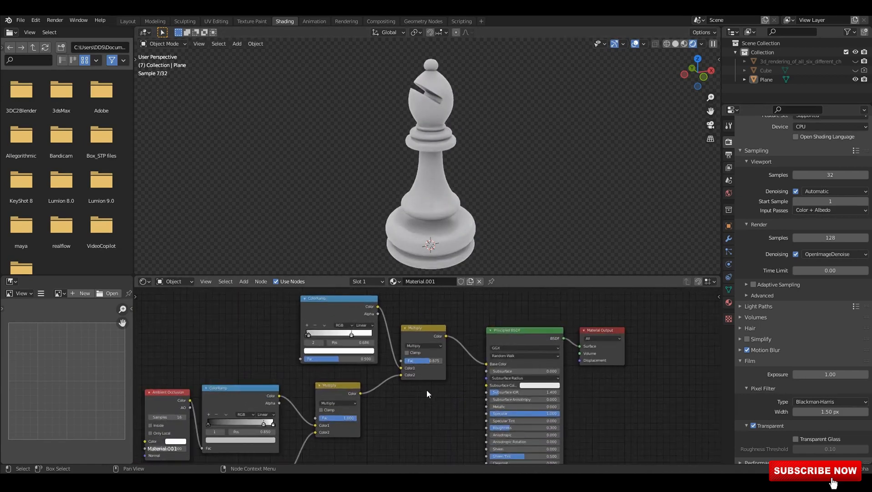
Switch to the Animation workspace and examine the bishop's head, slot, collar and base from several angles in both viewports.
{"action": "left_click", "coordinate": [128, 21]}
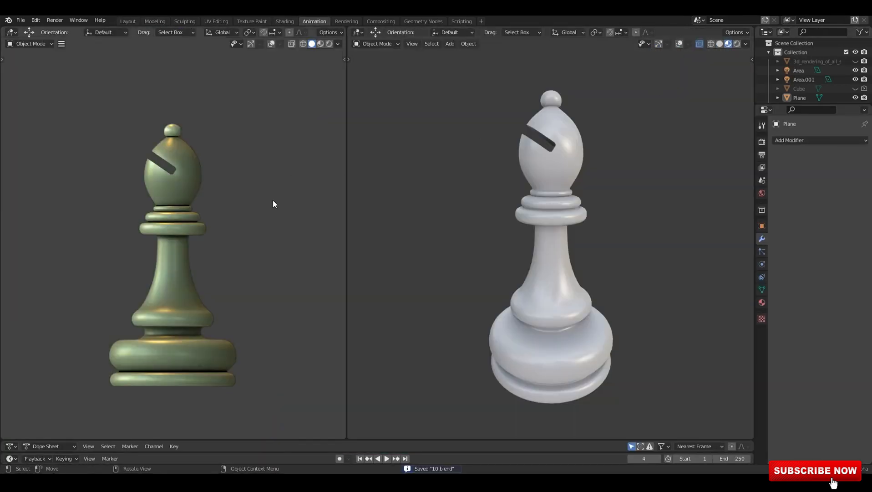
{"action": "middle_click_drag", "start_coordinate": [272, 200], "coordinate": [232, 182]}
{"action": "scroll", "coordinate": [190, 194], "scroll_direction": "up", "scroll_amount": 4}
{"action": "scroll", "coordinate": [181, 174], "scroll_direction": "down", "scroll_amount": 2}
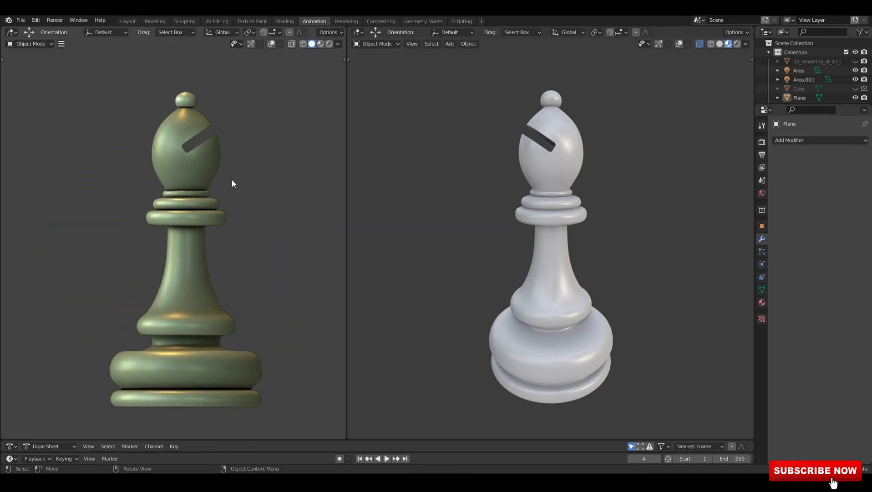
{"action": "scroll", "coordinate": [124, 188], "scroll_direction": "up", "scroll_amount": 3}
{"action": "scroll", "coordinate": [125, 188], "scroll_direction": "down", "scroll_amount": 3}
{"action": "middle_click_drag", "start_coordinate": [125, 188], "coordinate": [183, 197]}
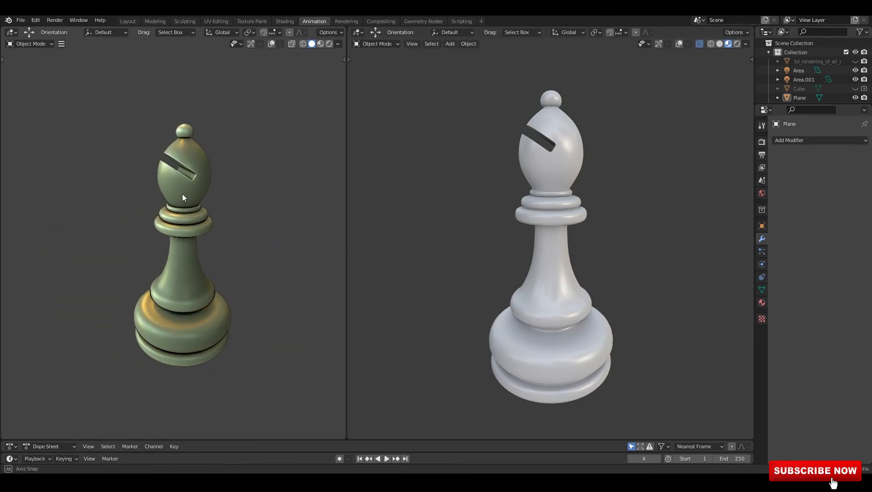
{"action": "scroll", "coordinate": [564, 219], "scroll_direction": "up", "scroll_amount": 5}
{"action": "mouse_move", "coordinate": [592, 221]}
{"action": "middle_mouse_down"}
{"action": "mouse_move", "coordinate": [590, 187]}
{"action": "mouse_move", "coordinate": [548, 225]}
{"action": "mouse_move", "coordinate": [566, 206]}
{"action": "mouse_move", "coordinate": [561, 262]}
{"action": "mouse_move", "coordinate": [555, 235]}
{"action": "mouse_move", "coordinate": [584, 259]}
{"action": "mouse_move", "coordinate": [563, 254]}
{"action": "mouse_move", "coordinate": [581, 247]}
{"action": "mouse_move", "coordinate": [588, 219]}
{"action": "middle_mouse_up"}
{"action": "scroll", "coordinate": [576, 226], "scroll_direction": "down", "scroll_amount": 3}
Show the larger viewport in Rendered shading and inspect the bishop from several angles in the solid view.
{"action": "left_click", "coordinate": [738, 44]}
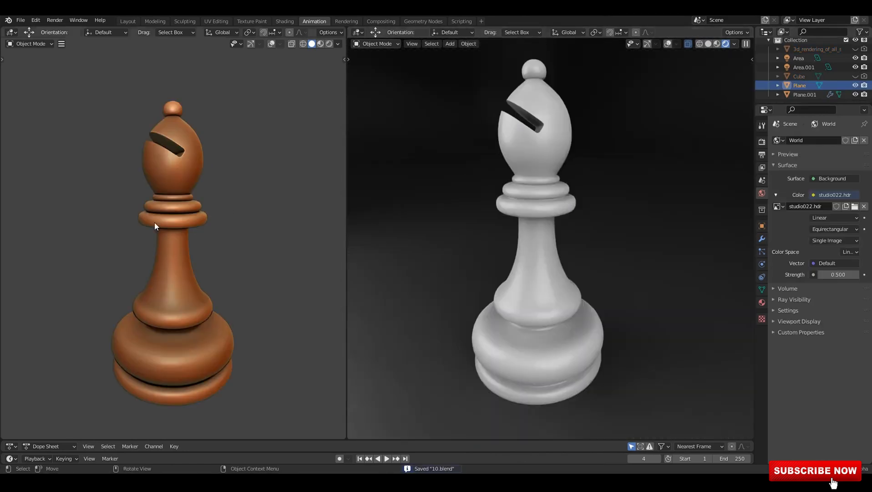
{"action": "middle_click_drag", "start_coordinate": [154, 222], "coordinate": [200, 112]}
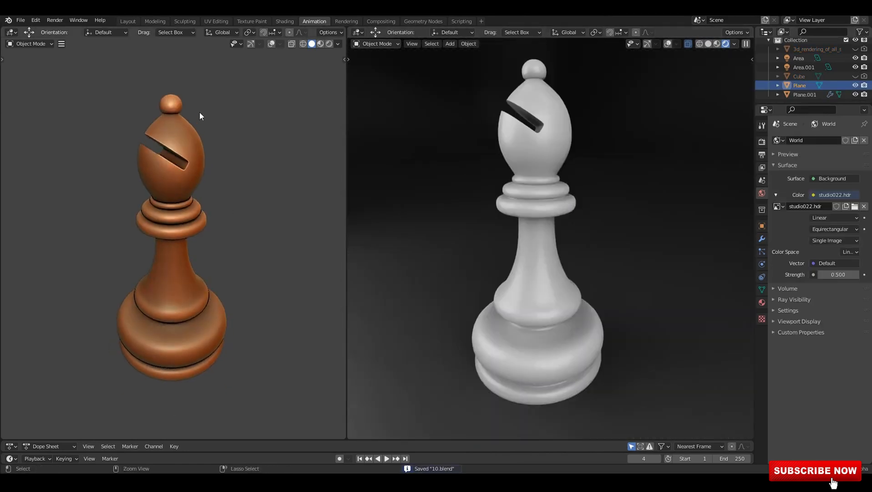
{"action": "mouse_move", "coordinate": [199, 290]}
{"action": "middle_mouse_down"}
{"action": "mouse_move", "coordinate": [216, 294]}
{"action": "mouse_move", "coordinate": [202, 298]}
{"action": "middle_mouse_up"}
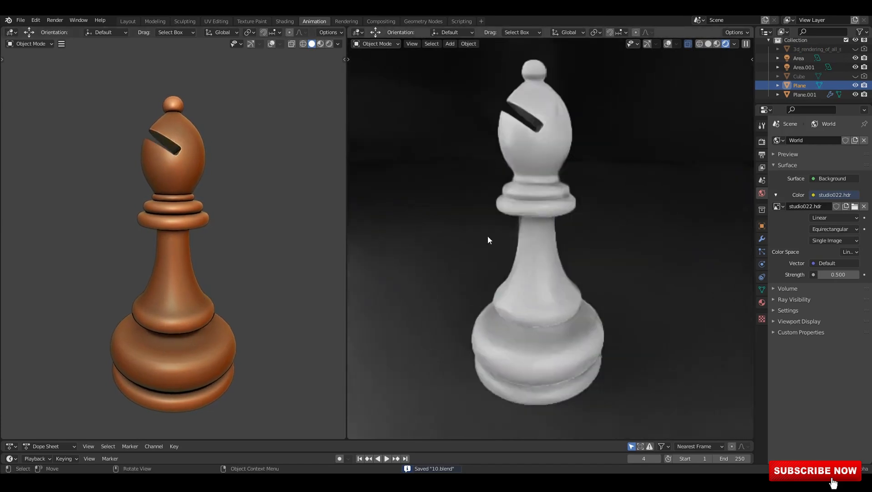